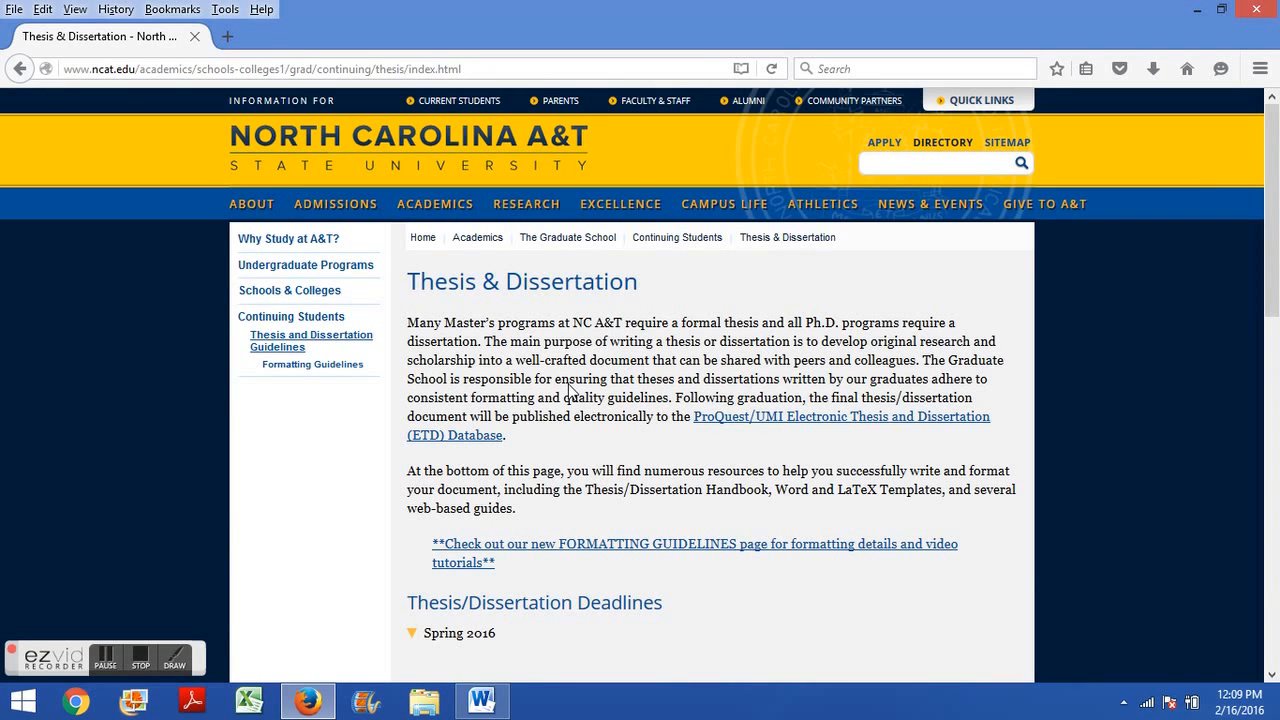
Scroll the thesis resources page and switch to the Word thesis template document.
scroll(565, 425, down, 6)
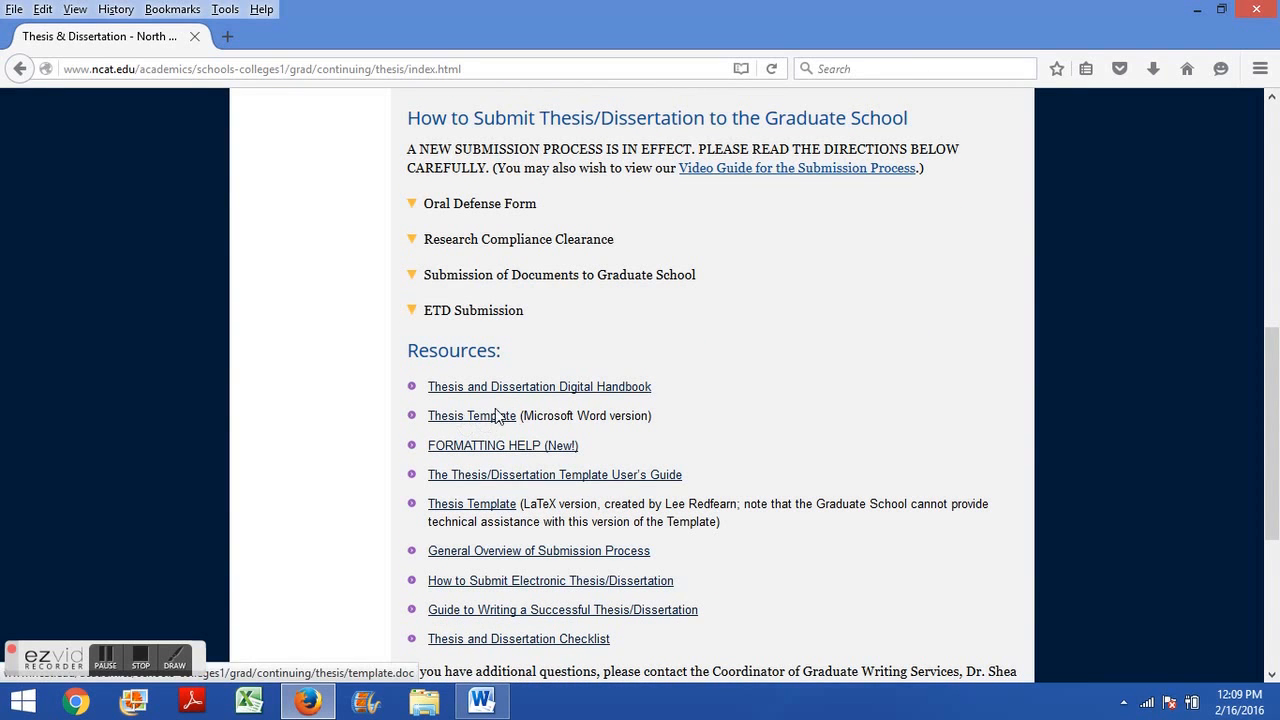
click(490, 705)
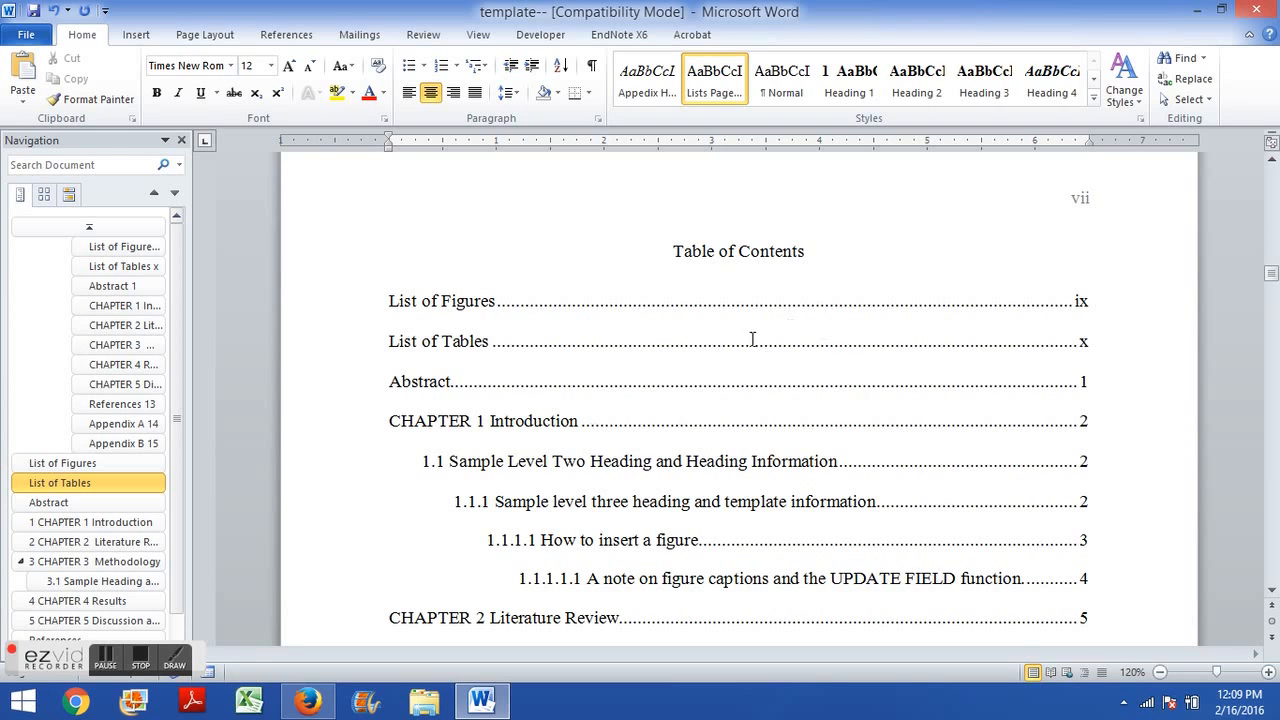
Examine the table of contents at the start of the template.
scroll(685, 376, down, 1)
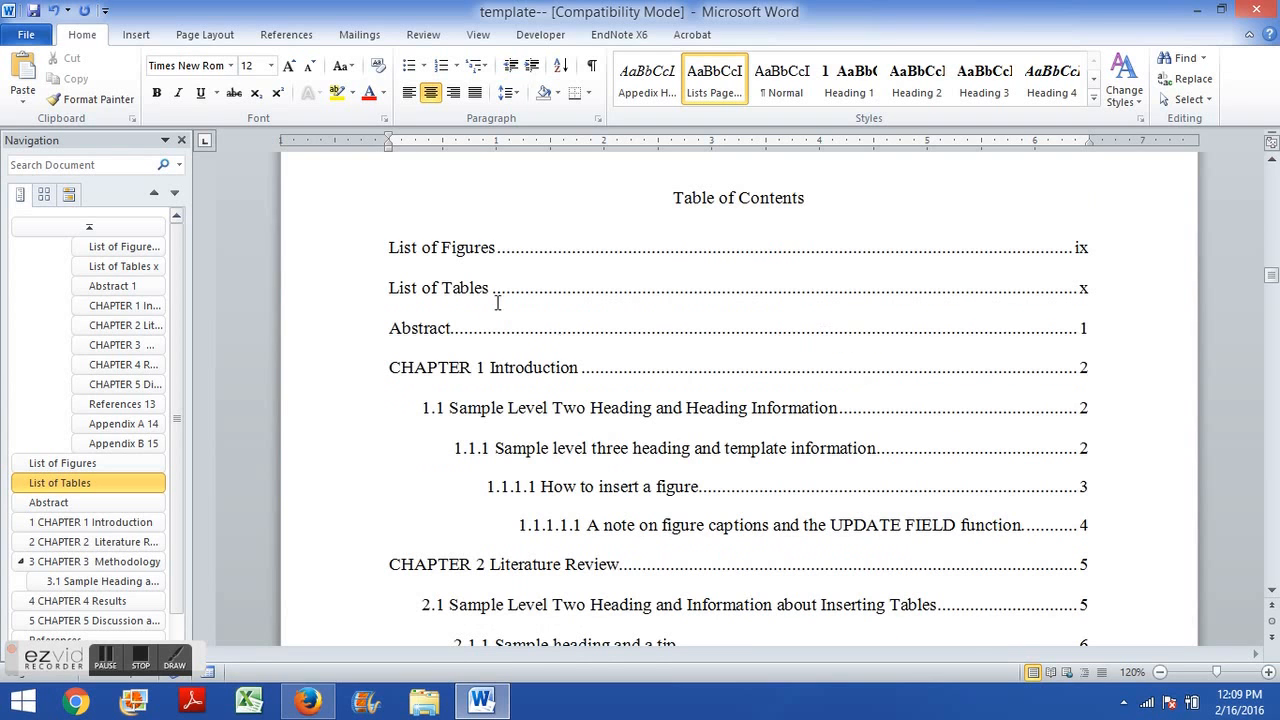
click(628, 285)
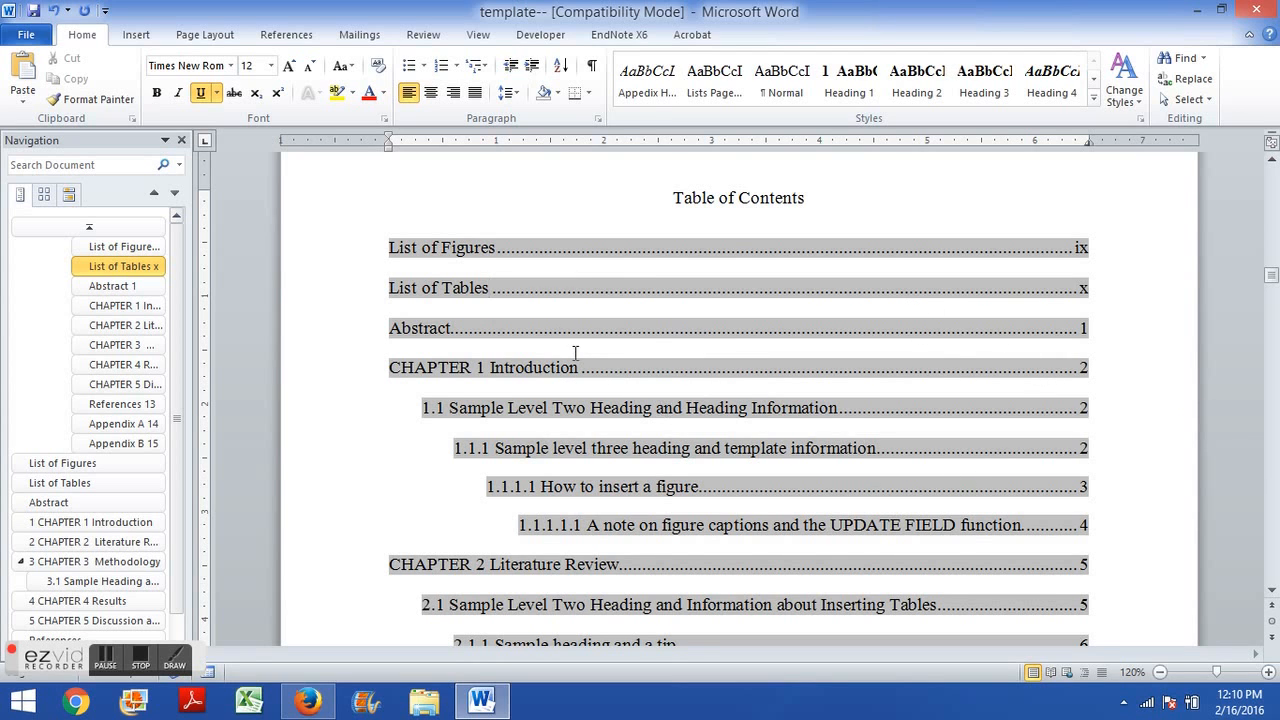
click(560, 212)
scroll(560, 212, up, 2)
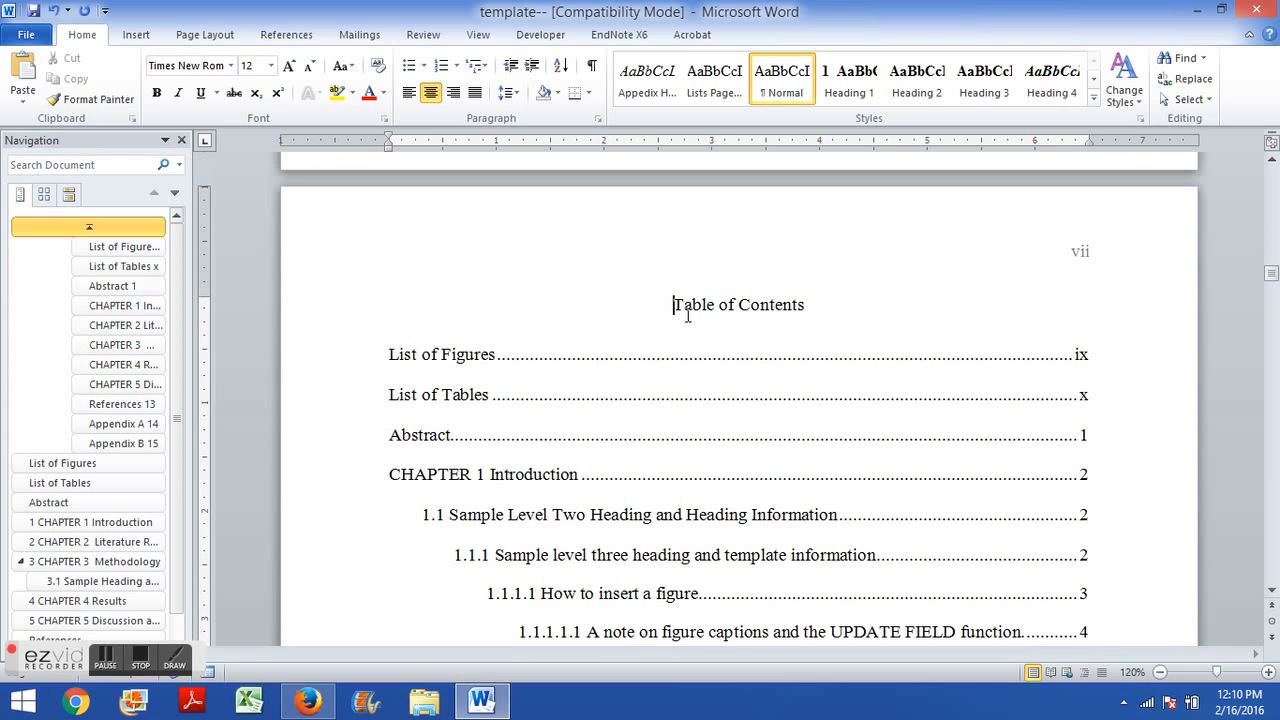
scroll(528, 331, down, 1)
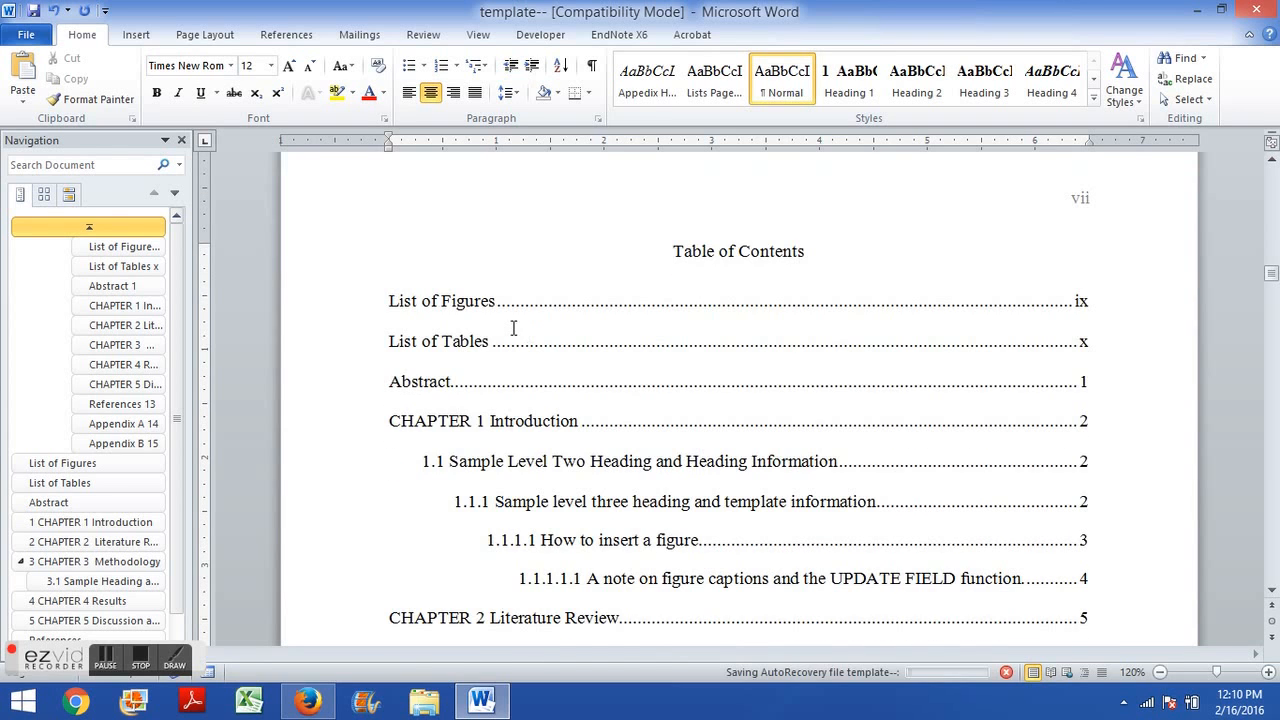
scroll(514, 326, down, 1)
click(459, 250)
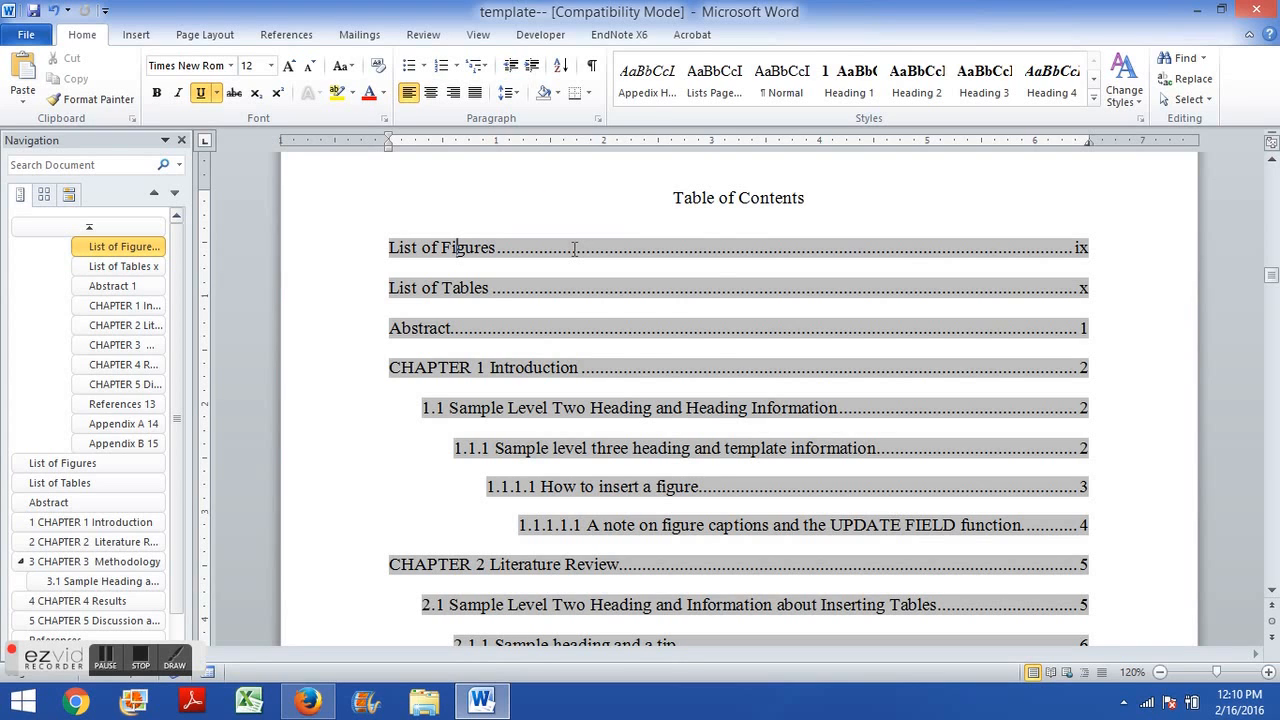
right_click(574, 250)
click(643, 350)
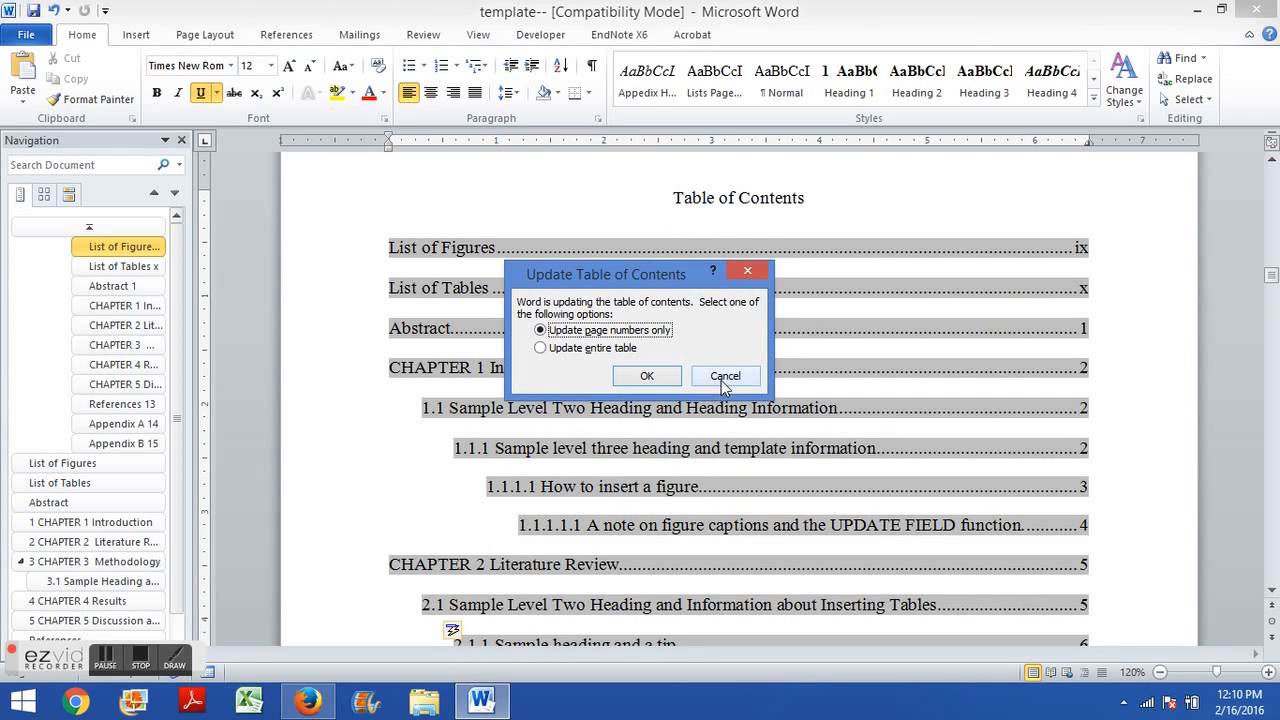
click(724, 377)
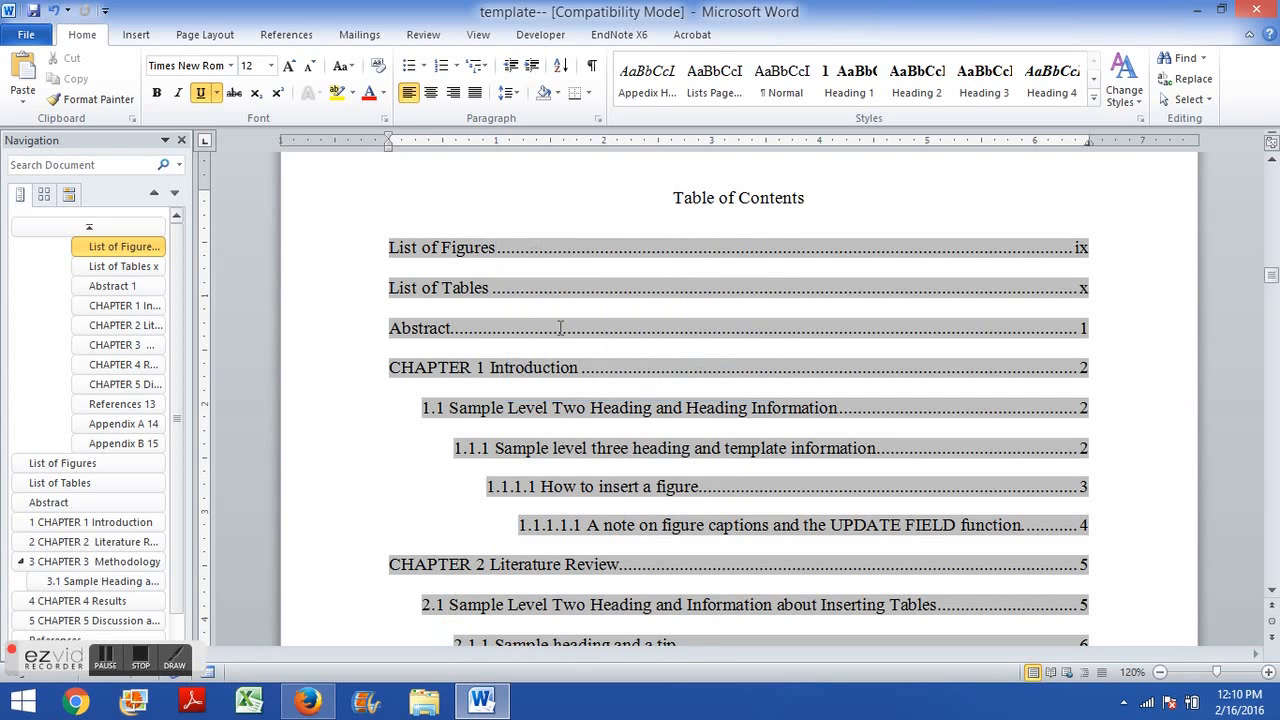
Add three blank lines below the Chapter 1 Introduction heading, above the welcome paragraph.
scroll(566, 366, down, 20)
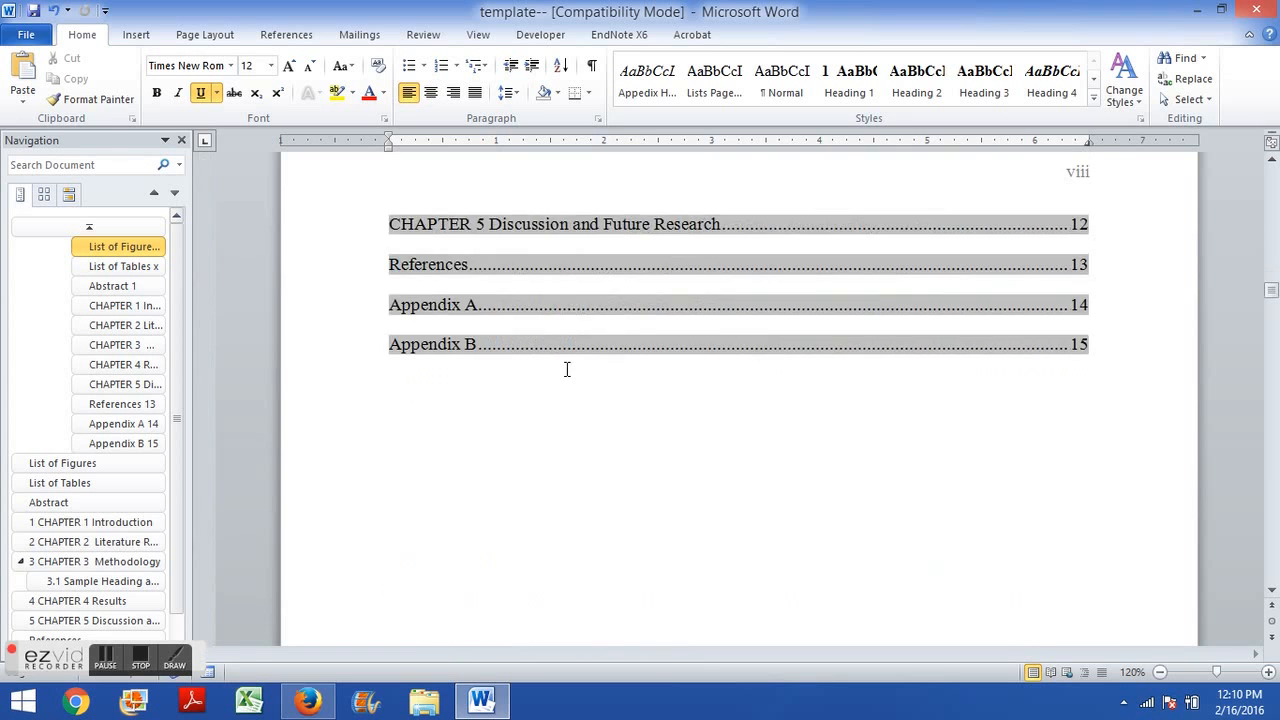
scroll(565, 369, down, 15)
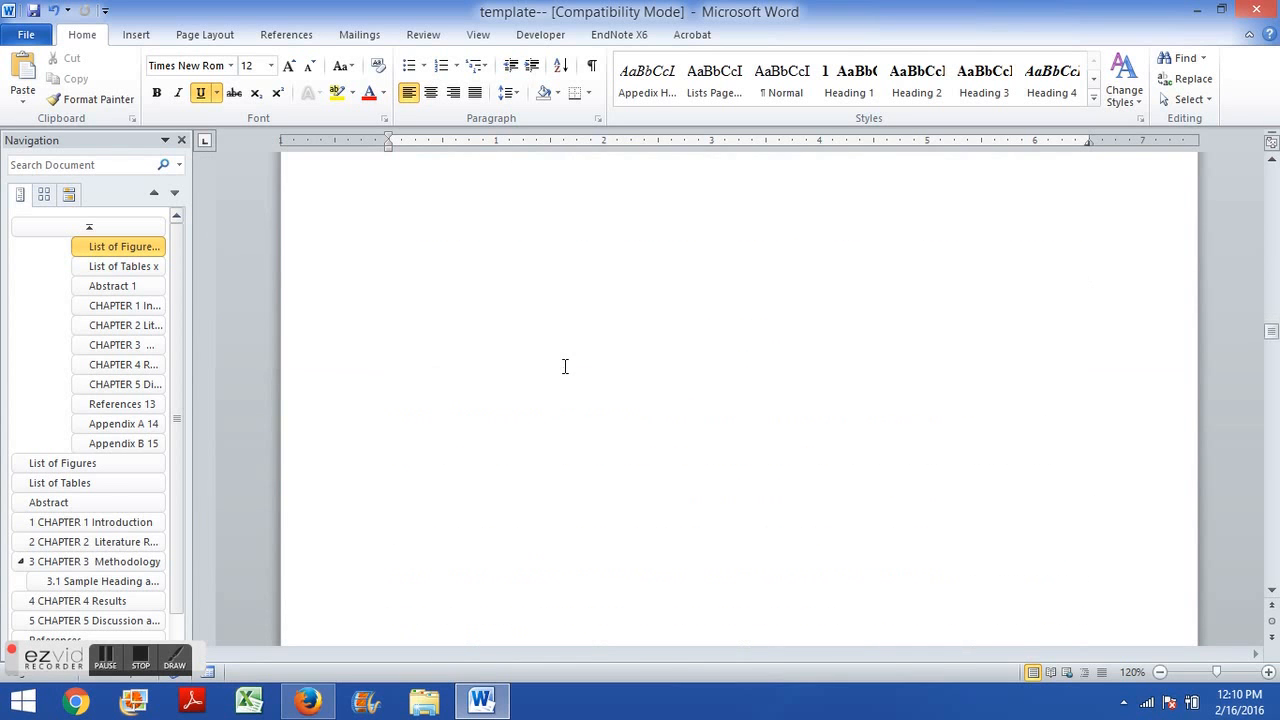
scroll(564, 366, down, 3)
scroll(564, 366, up, 1)
click(447, 261)
key(BackSpace)
key(Return)
key(Return)
key(Return)
key(Return)
key(Return)
key(Return)
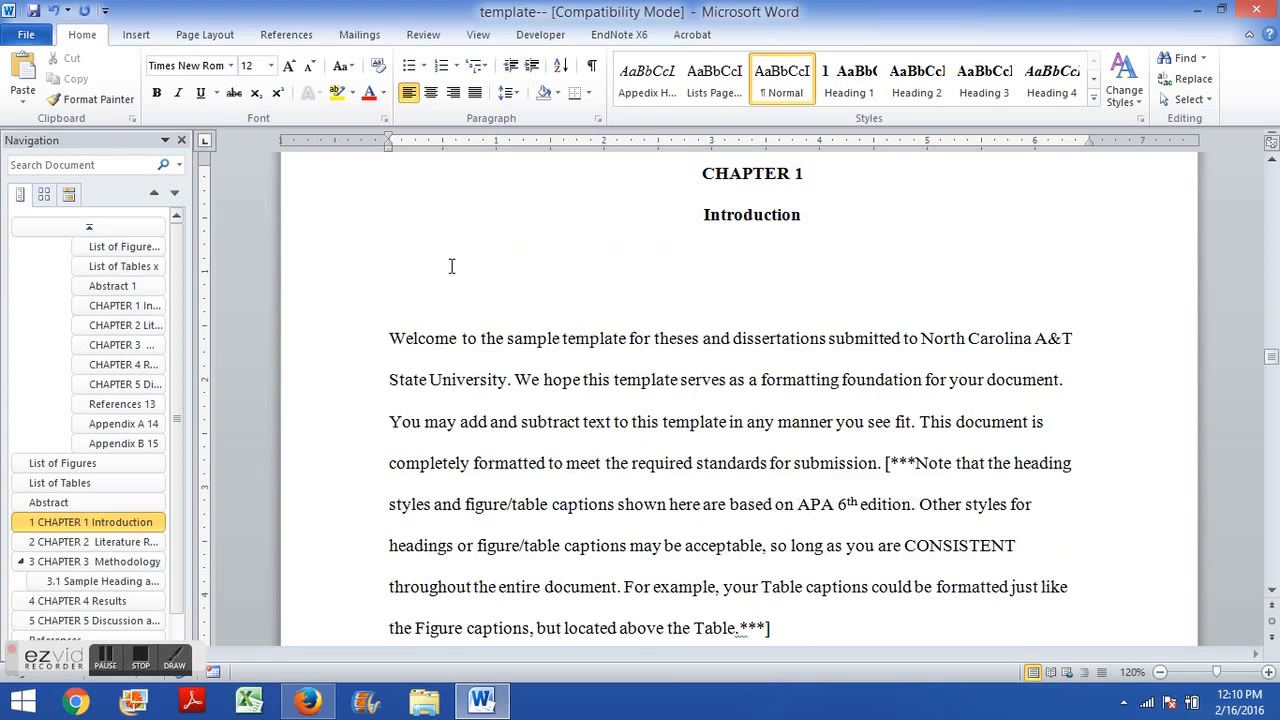
scroll(476, 326, down, 3)
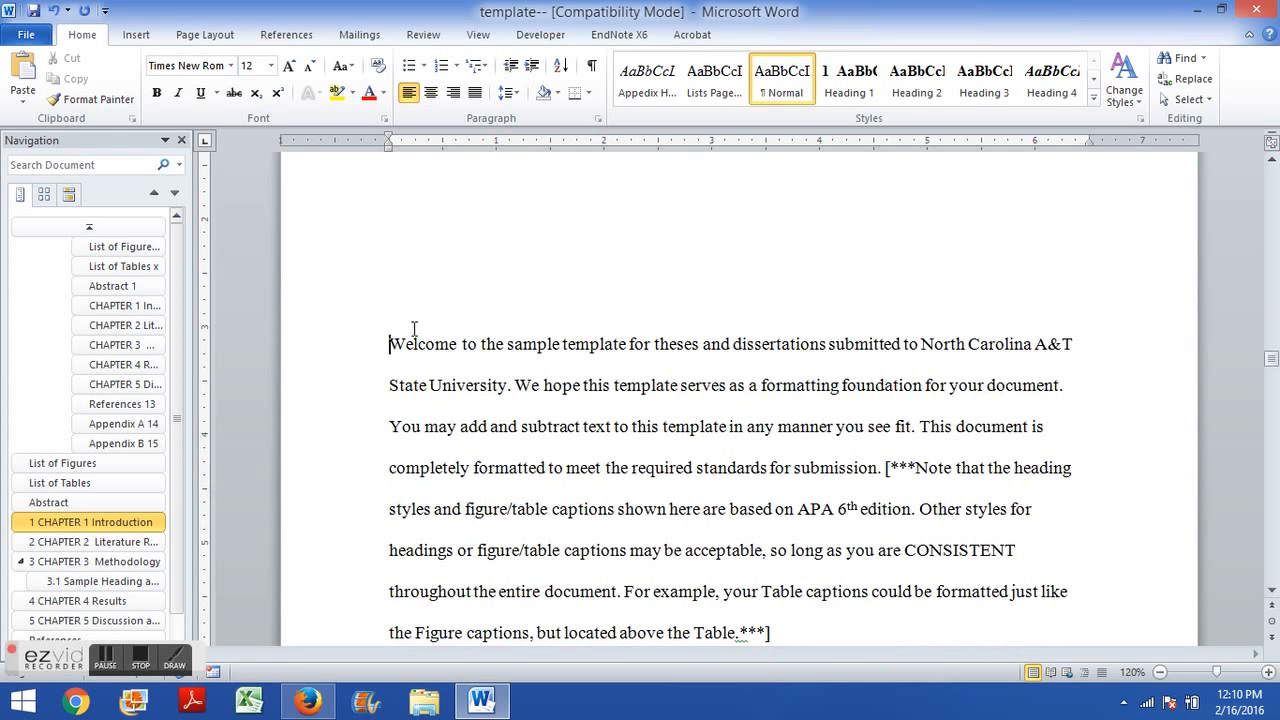
drag(394, 343, 820, 636)
scroll(745, 502, up, 8)
click(624, 452)
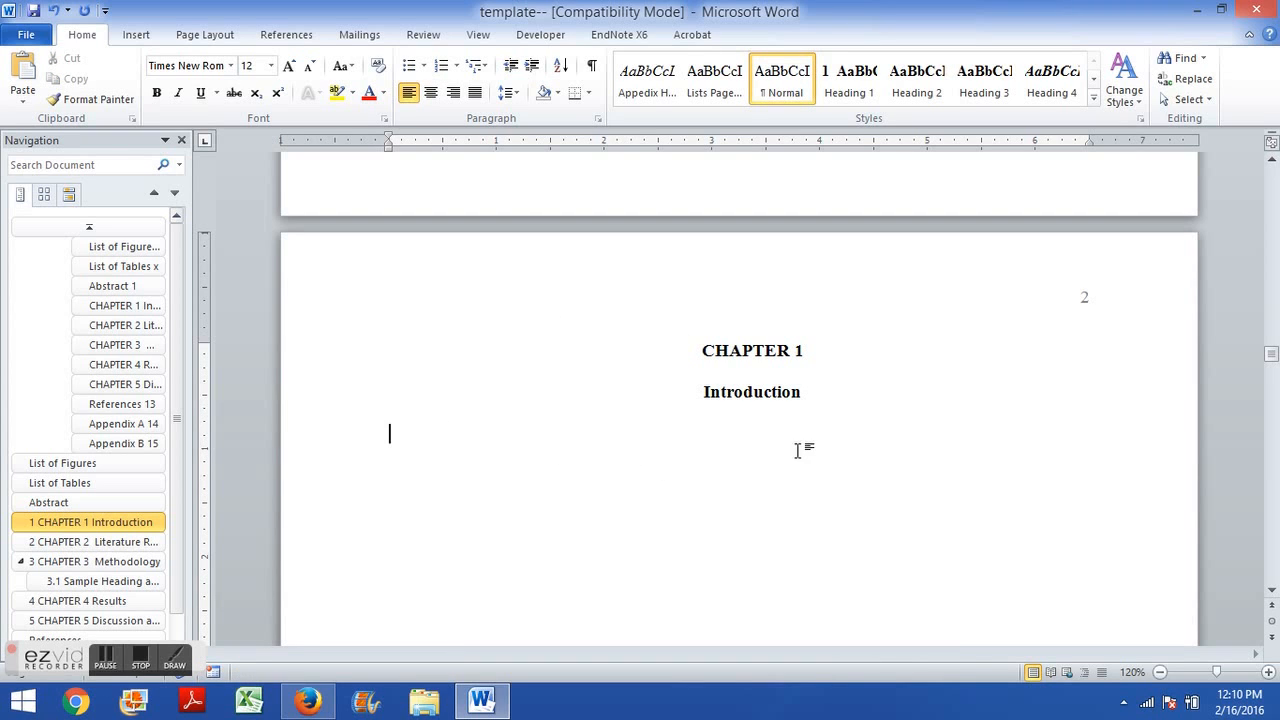
Check the heading style applied to the CHAPTER 1 and Introduction headings.
drag(717, 360, 784, 396)
click(784, 396)
drag(694, 345, 792, 404)
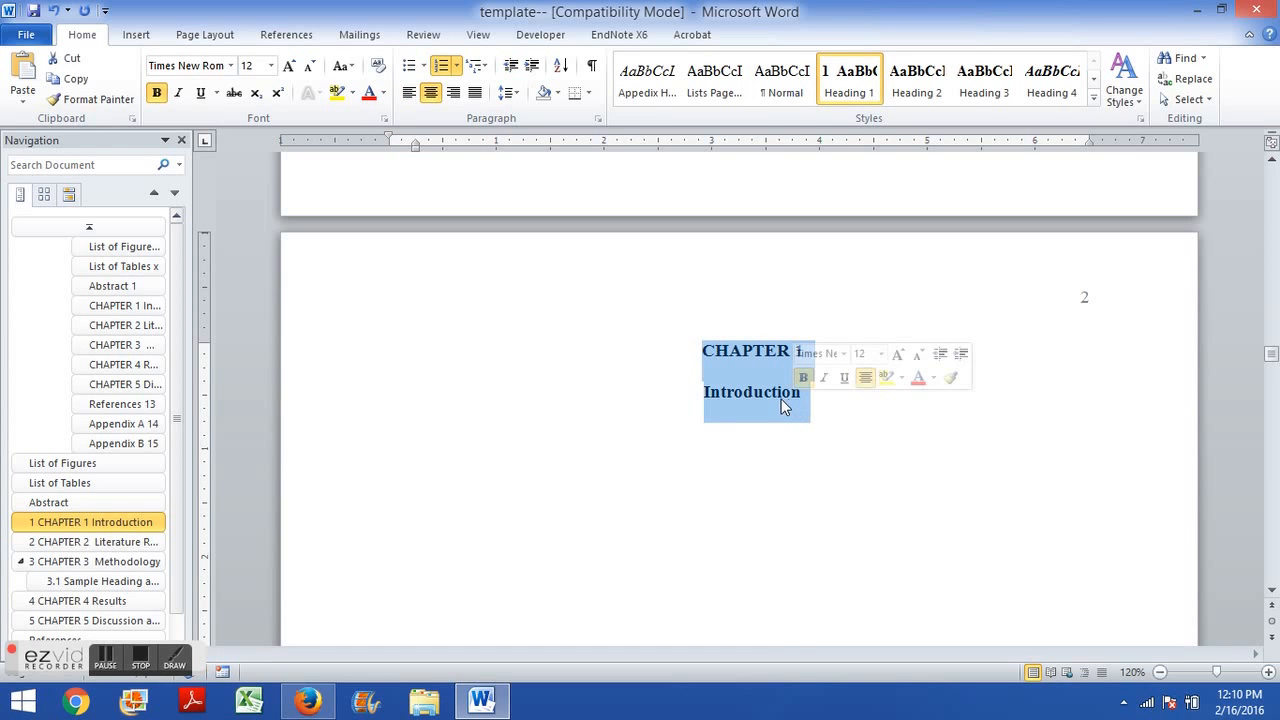
click(740, 386)
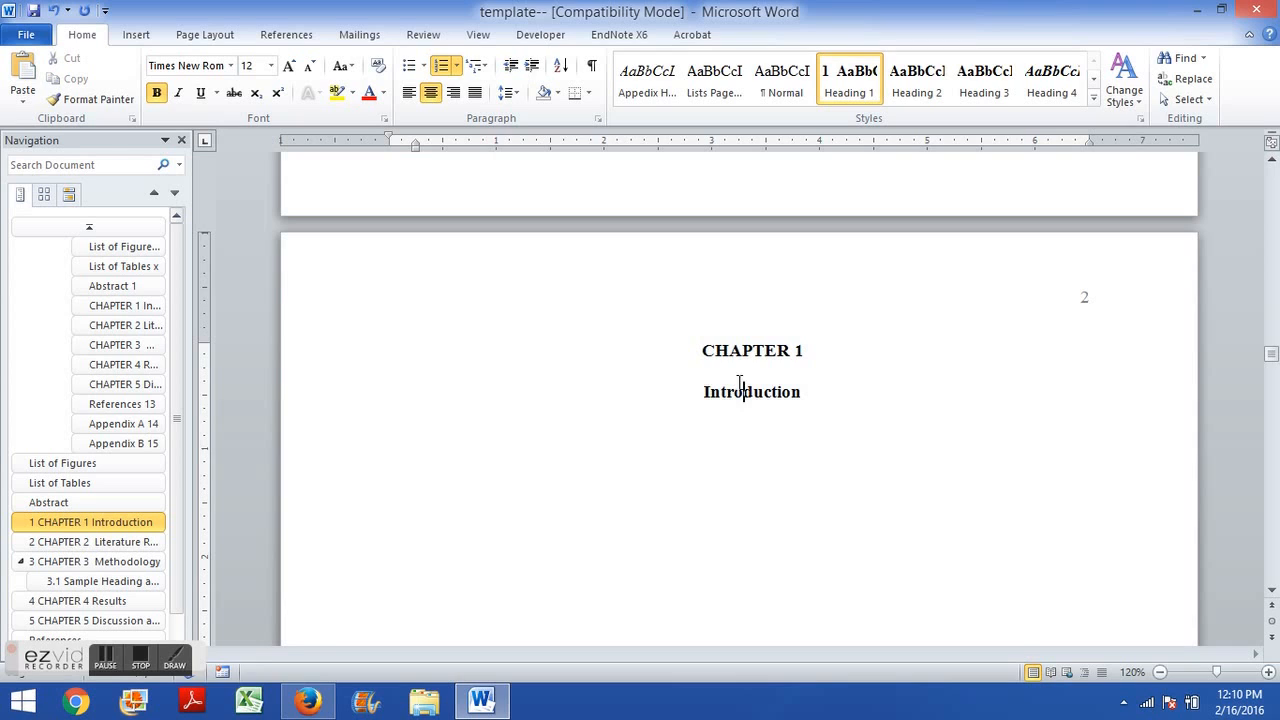
click(555, 436)
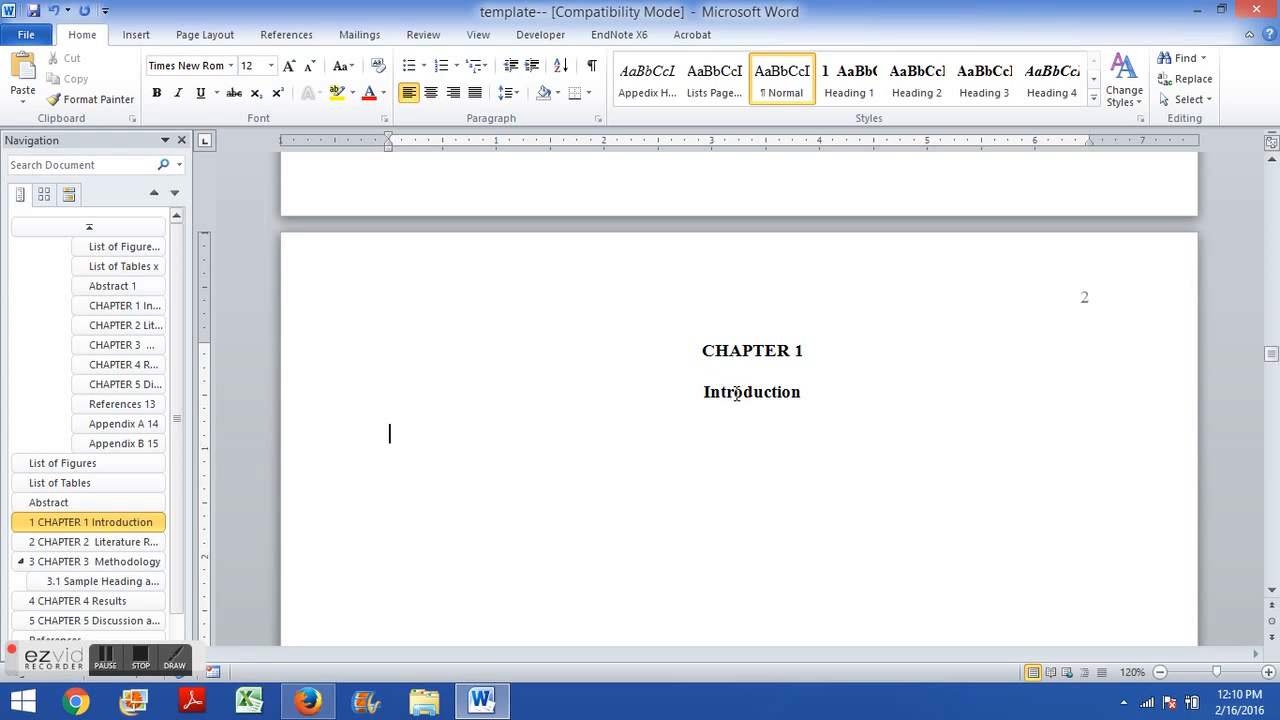
click(740, 392)
drag(754, 391, 791, 391)
click(712, 392)
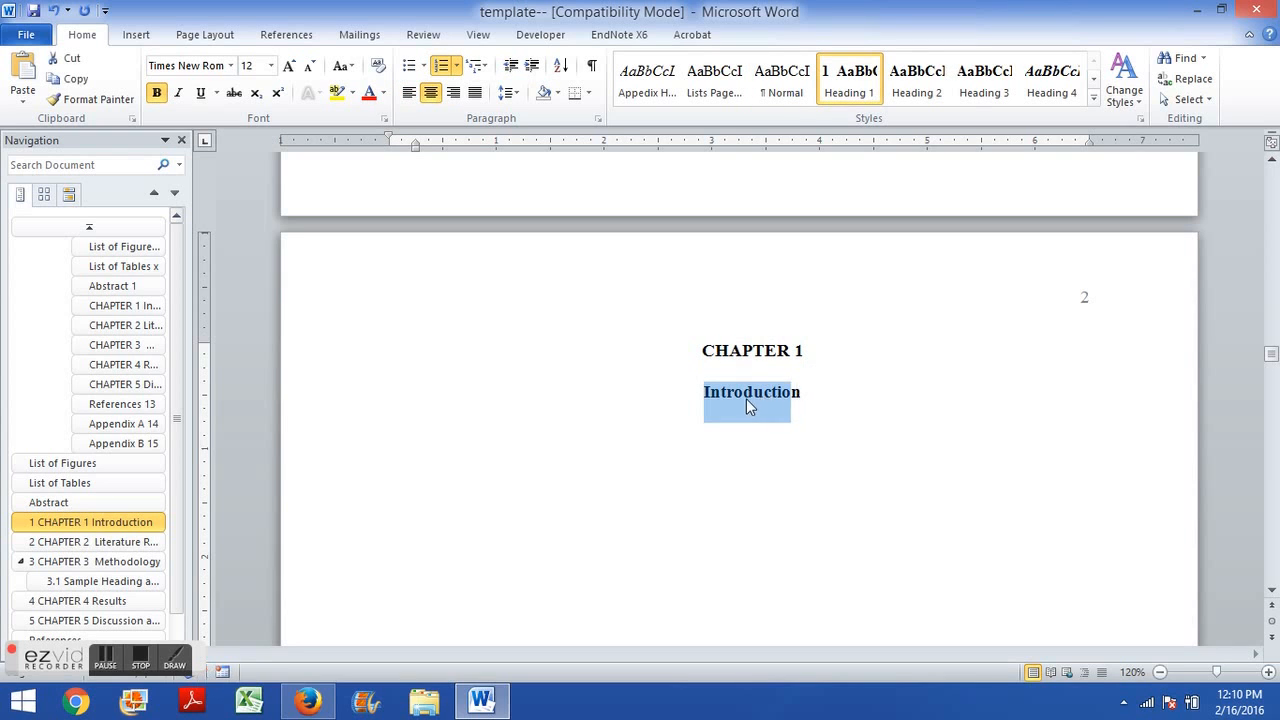
click(617, 443)
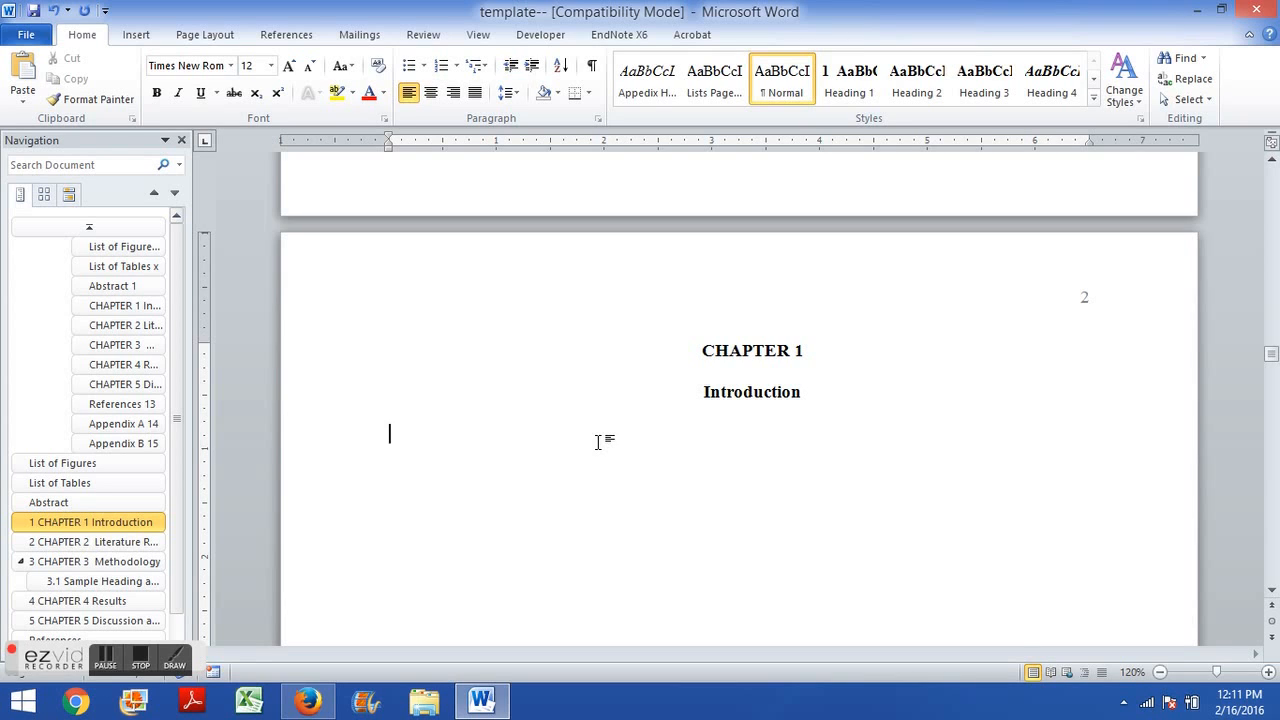
Type the subheading 1.1 Overview on the blank line below the Introduction heading.
text(1.1)
text( Ove)
text(rview)
text(1)
text(.2)
key(BackSpace)
key(BackSpace)
text(.2)
key(Return)
key(BackSpace)
key(BackSpace)
key(BackSpace)
key(BackSpace)
key(BackSpace)
key(Return)
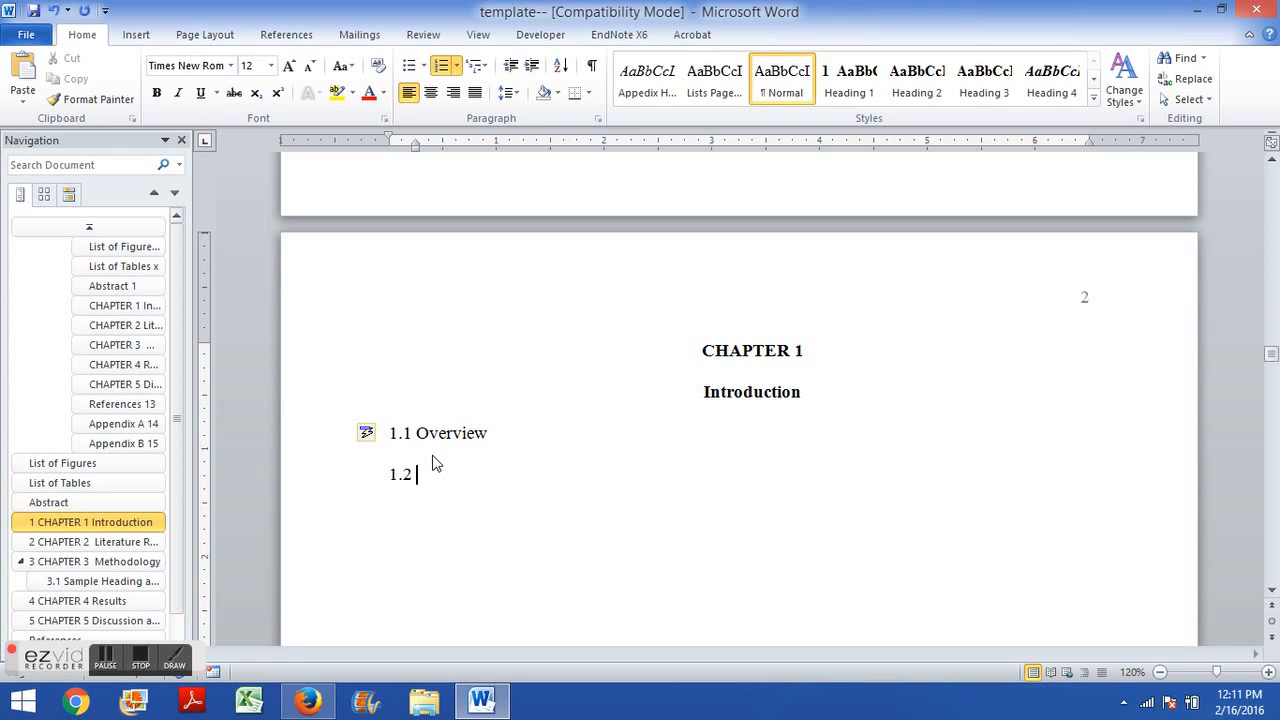
Add the subheading 1.2 Next Section a few lines below 1.1 Overview.
key(BackSpace)
key(Return)
key(Return)
text(1.2)
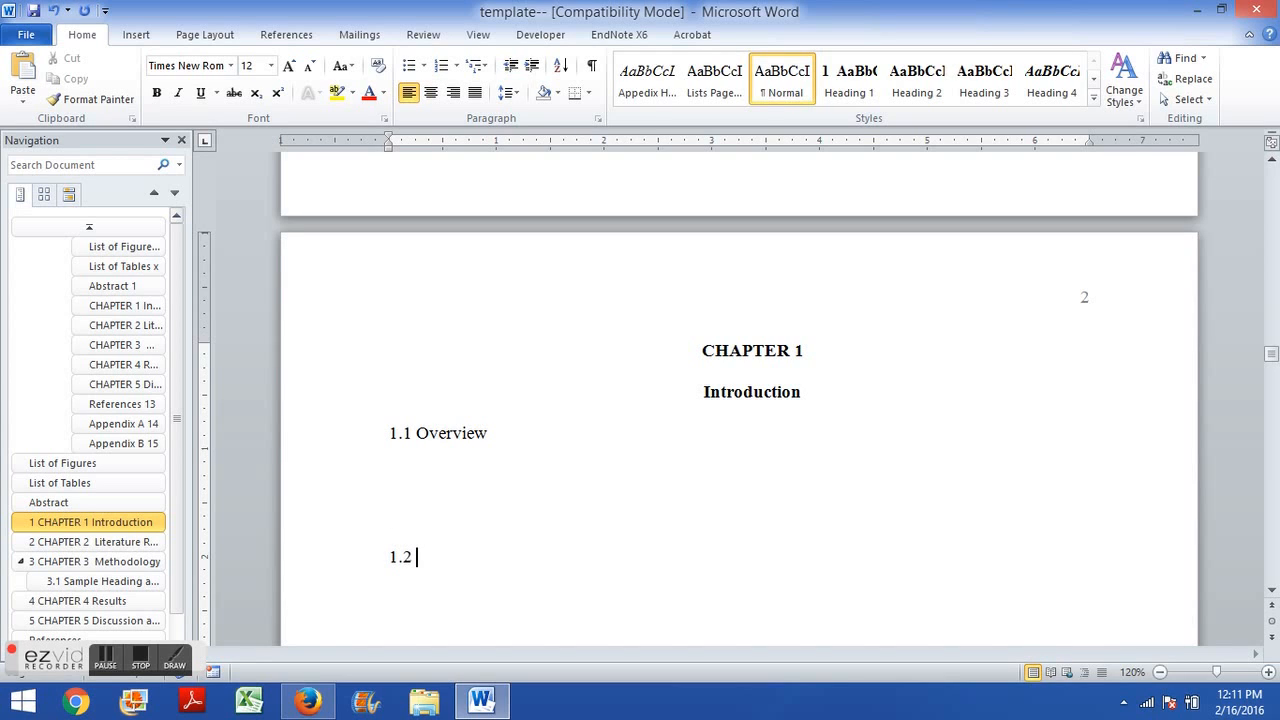
text( Next Section)
Add the subsection heading 1.2.1 Subsection below 1.2 Next Section.
scroll(700, 400, down, 1)
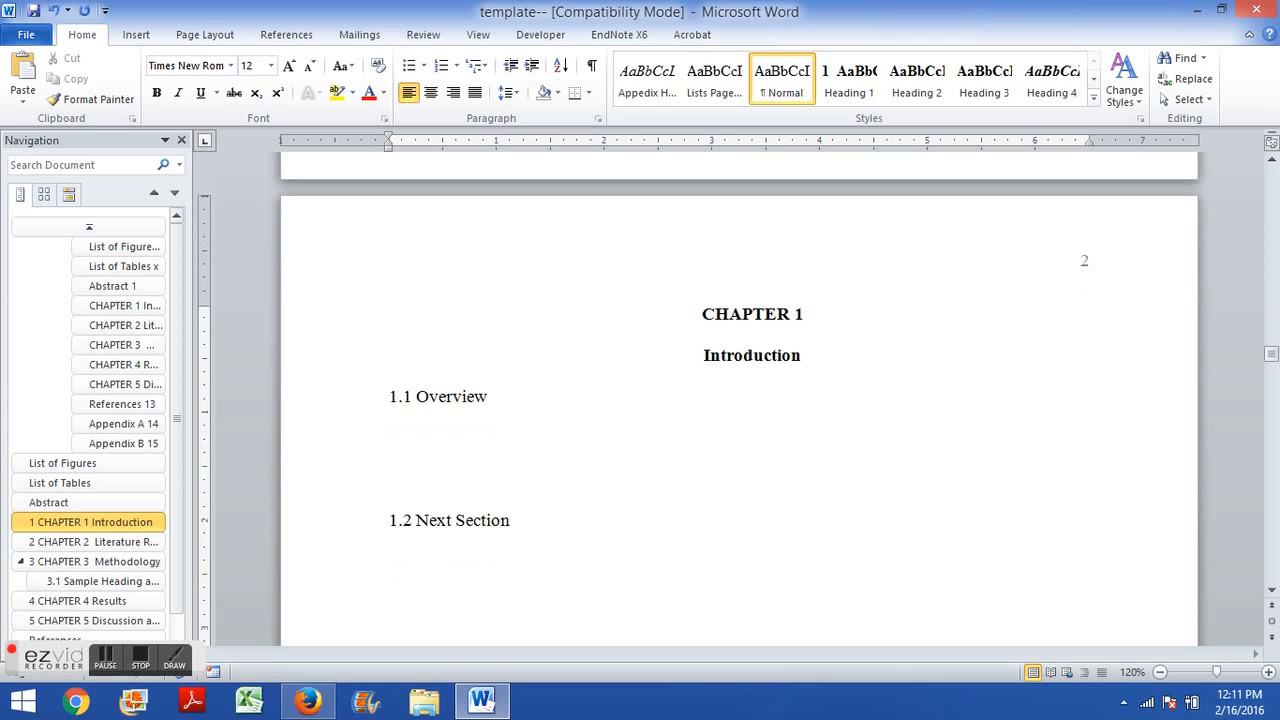
text(1.2.1 Subsection)
key(Up)
key(Up)
key(Up)
key(Up)
key(Down)
key(Down)
key(Down)
key(Down)
key(Down)
key(Up)
key(Up)
key(Up)
key(Up)
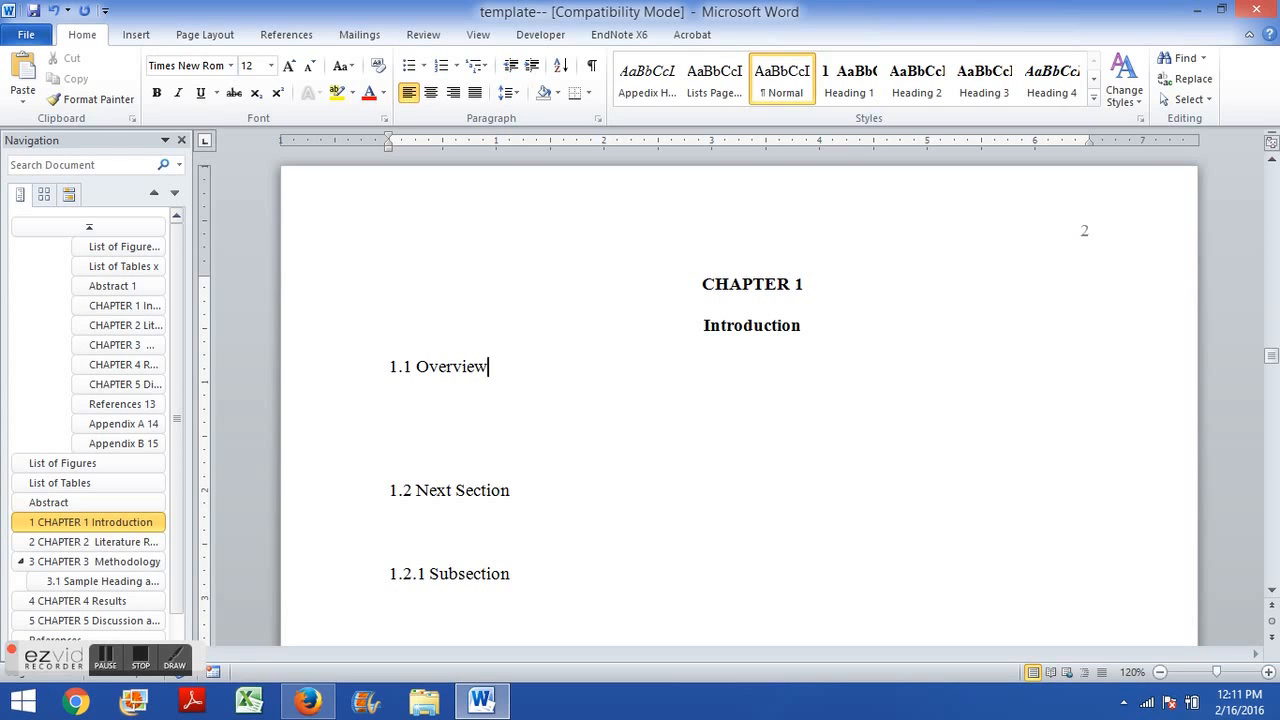
Examine the styles of the template's sample level two and level three headings.
scroll(477, 431, down, 5)
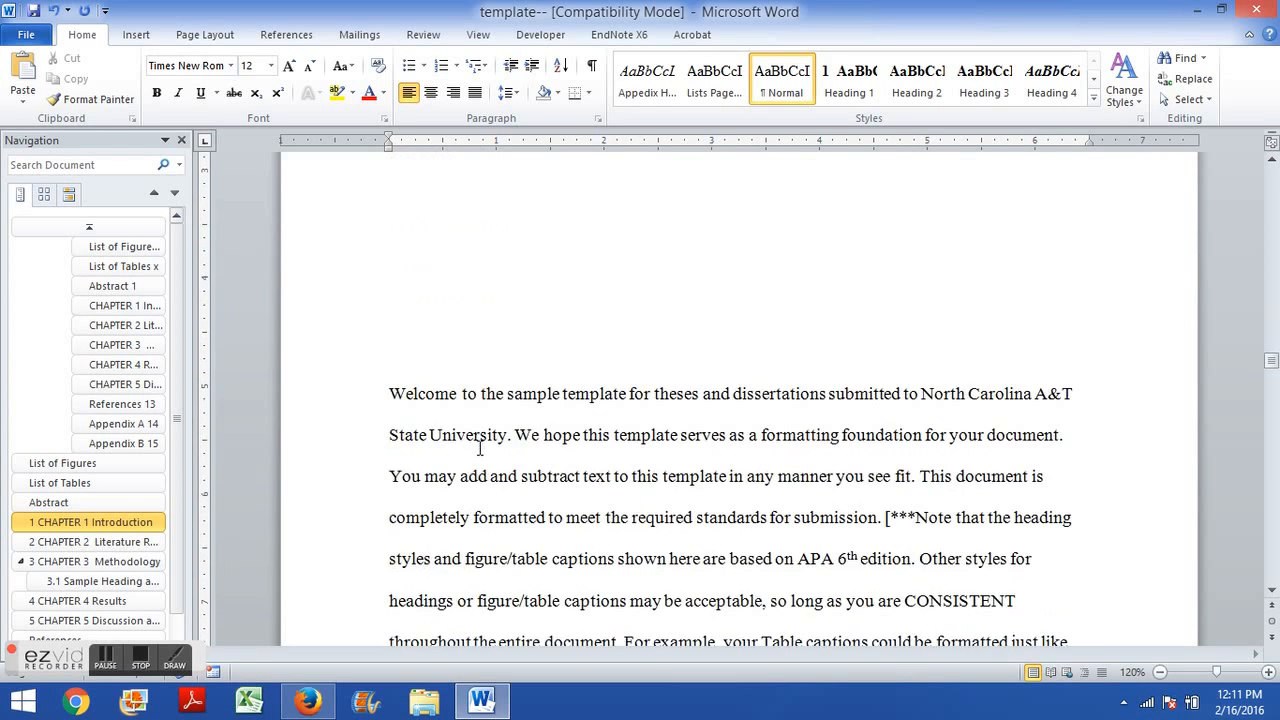
scroll(479, 449, down, 3)
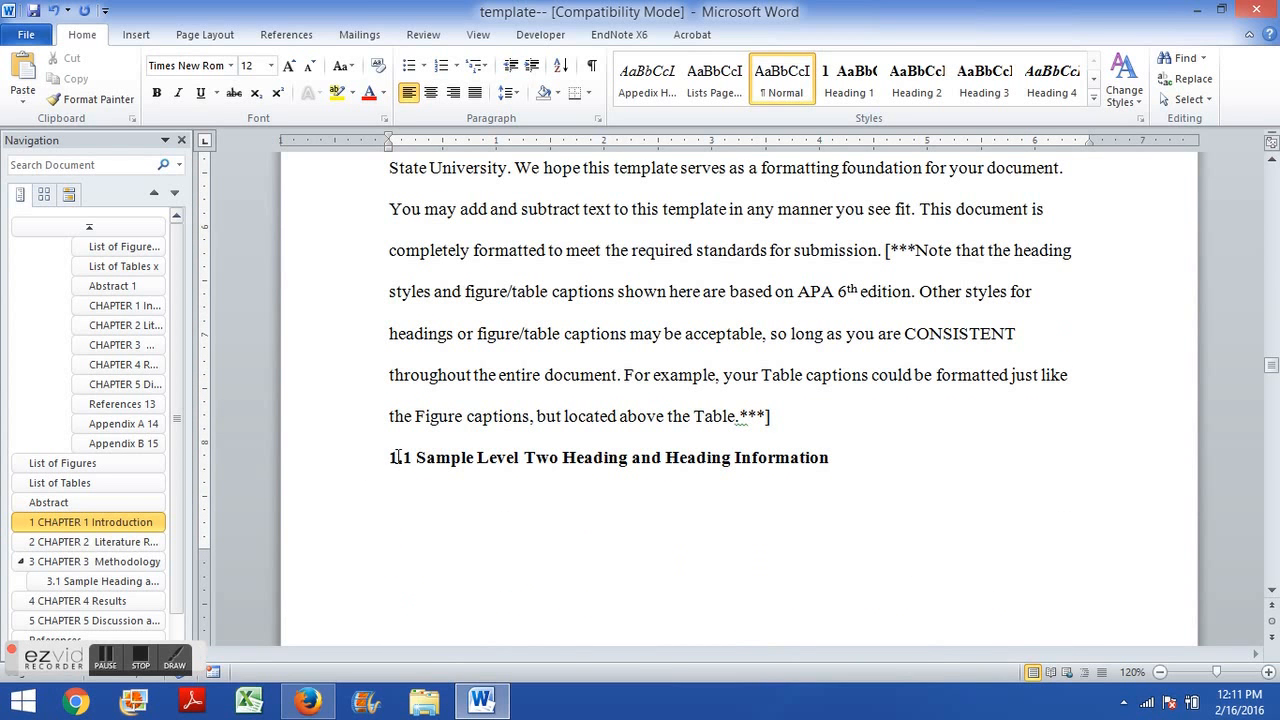
drag(392, 459, 629, 462)
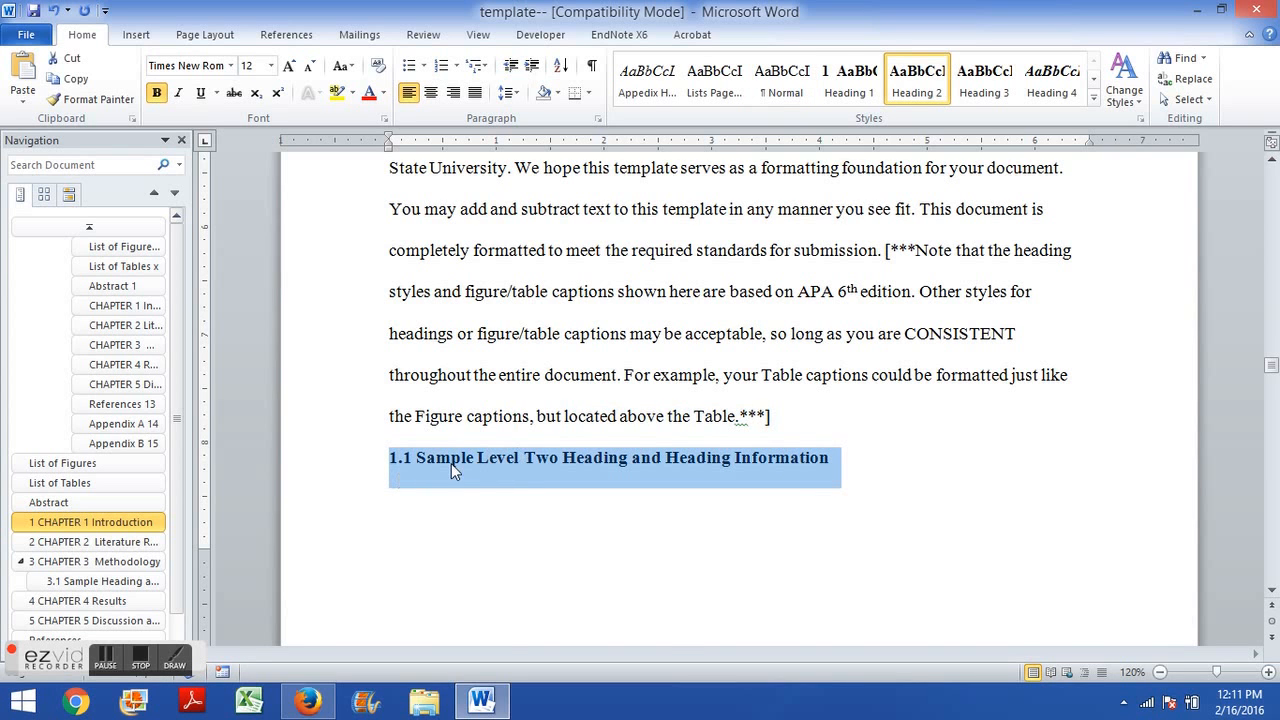
scroll(451, 463, down, 5)
scroll(536, 460, down, 3)
drag(443, 340, 858, 344)
scroll(462, 277, down, 6)
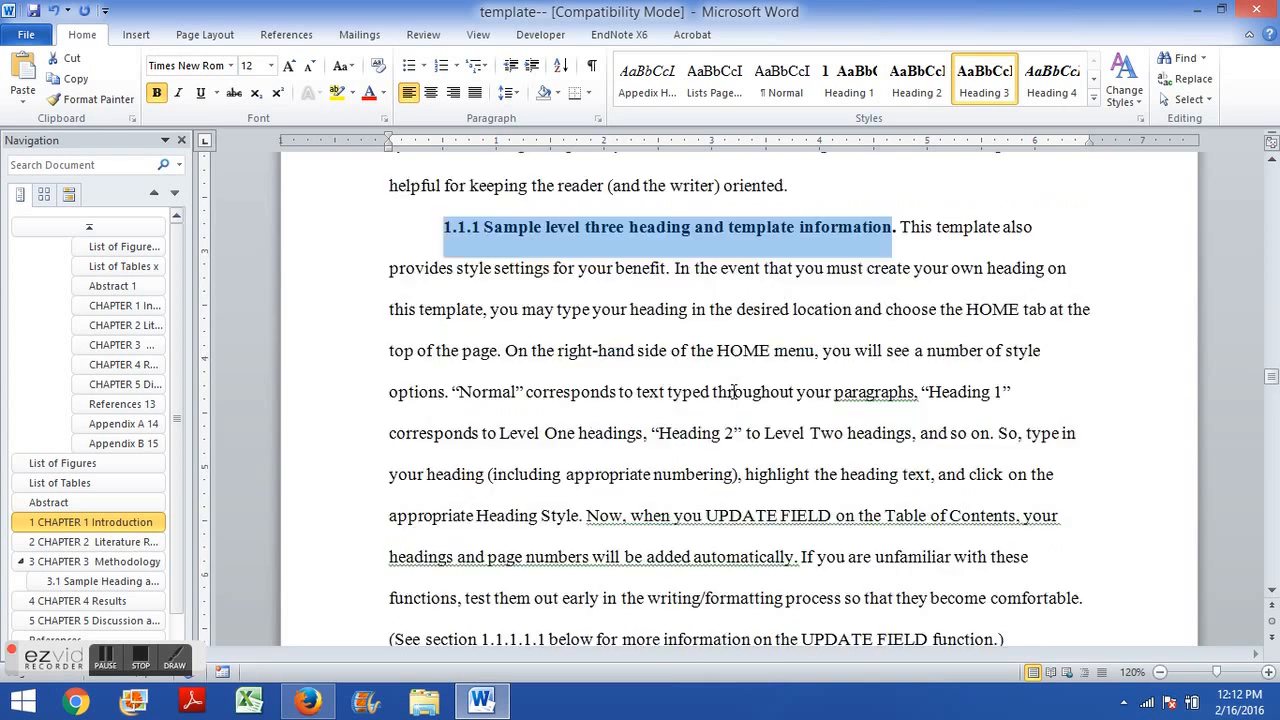
drag(443, 253, 663, 255)
scroll(638, 336, down, 4)
scroll(638, 336, down, 5)
drag(440, 355, 1000, 362)
scroll(677, 457, up, 12)
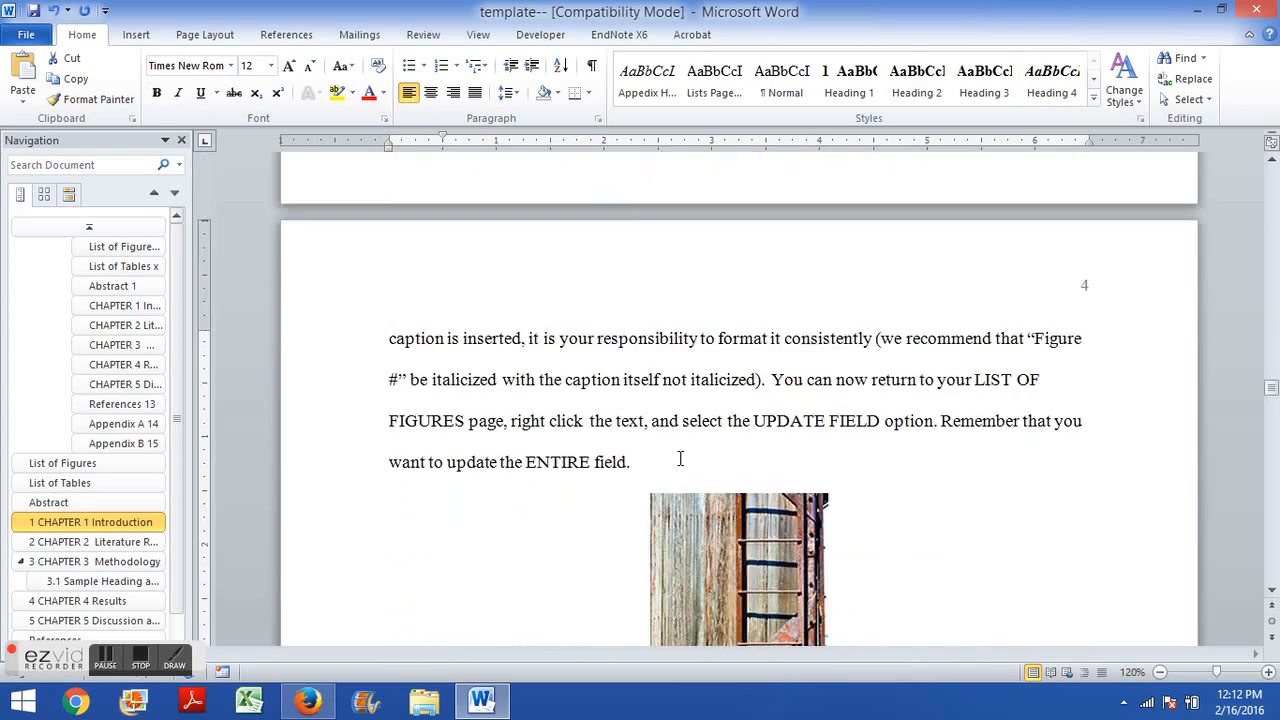
scroll(498, 585, up, 4)
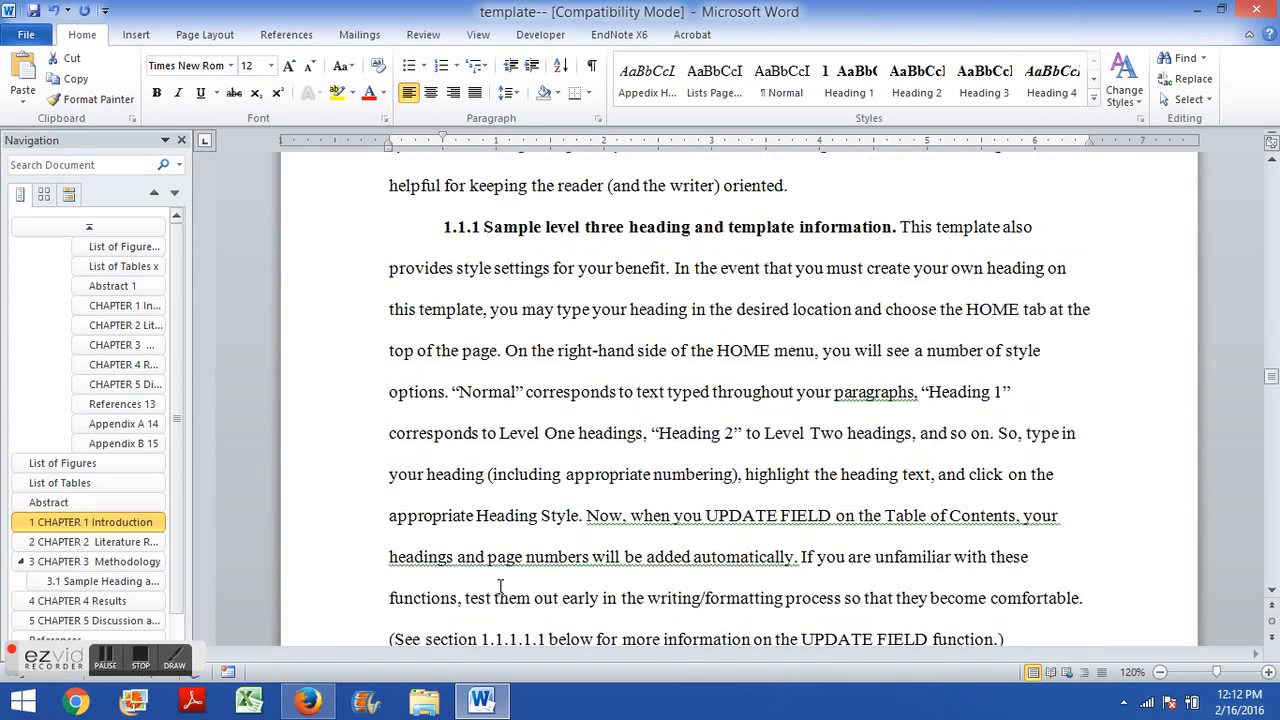
scroll(500, 587, up, 7)
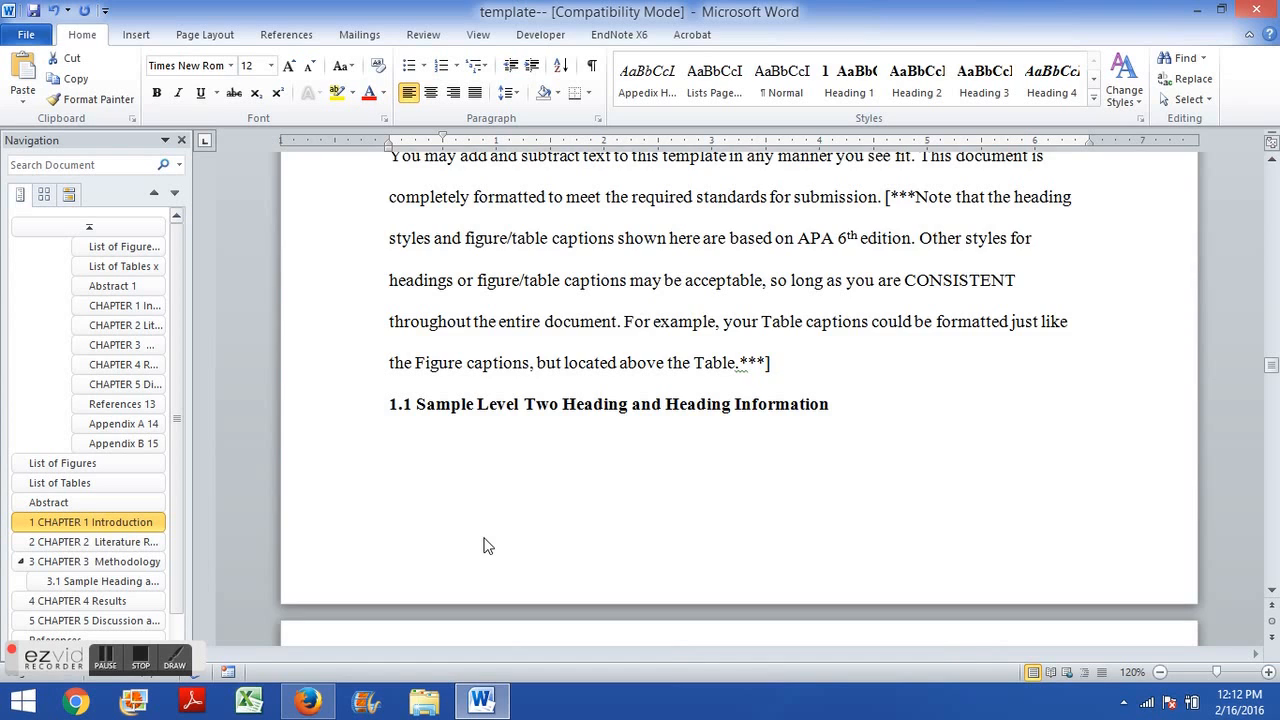
scroll(483, 545, up, 1)
Examine the styles of the template's sample headings and the newly typed subheadings.
double_click(392, 465)
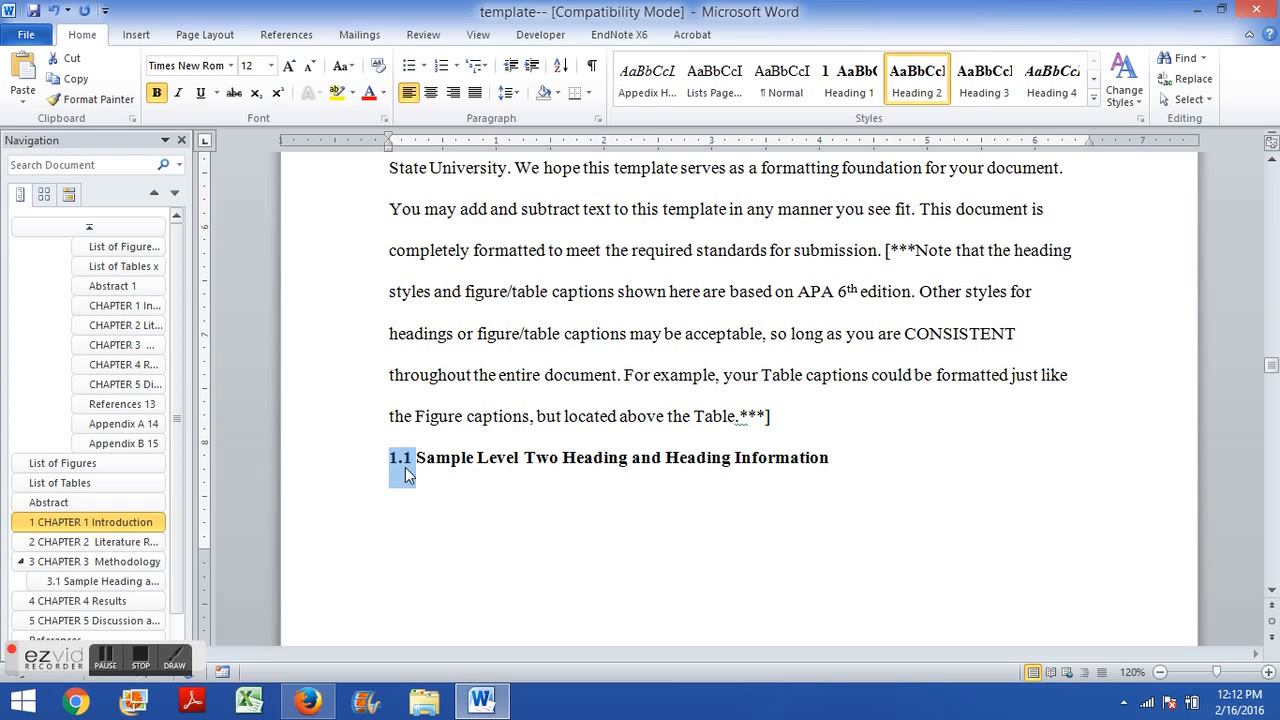
click(537, 333)
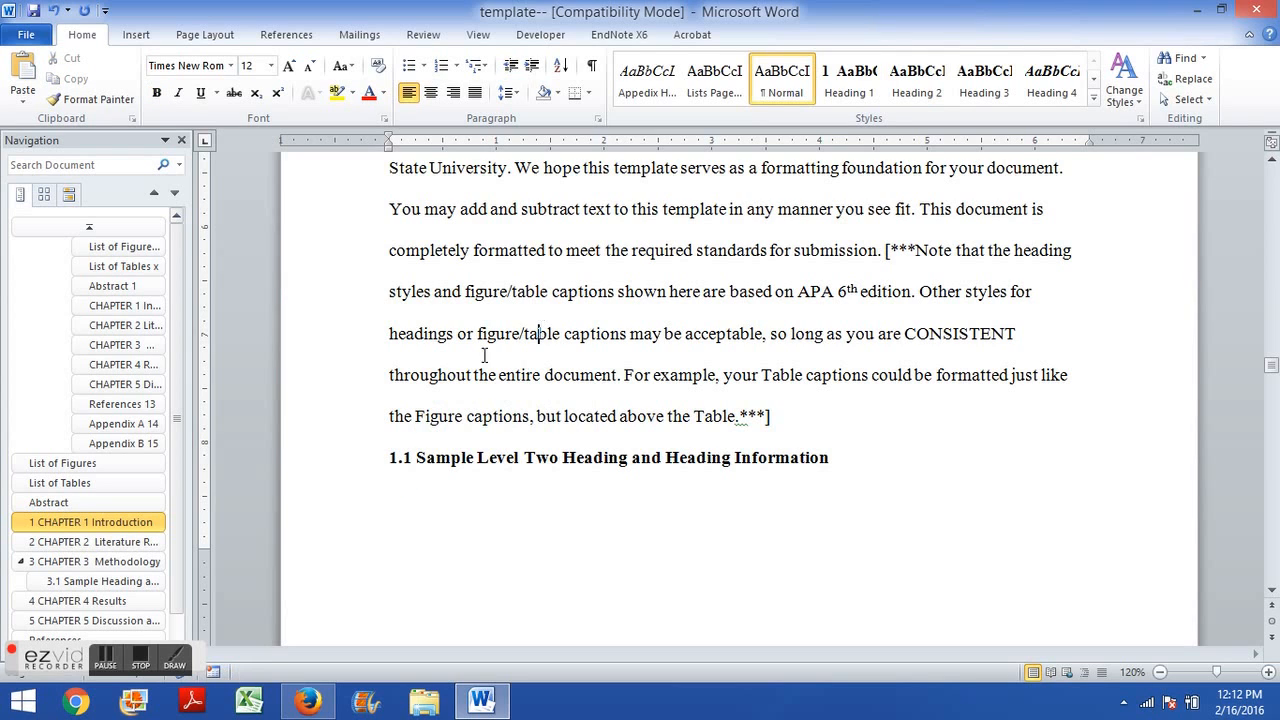
drag(416, 457, 380, 452)
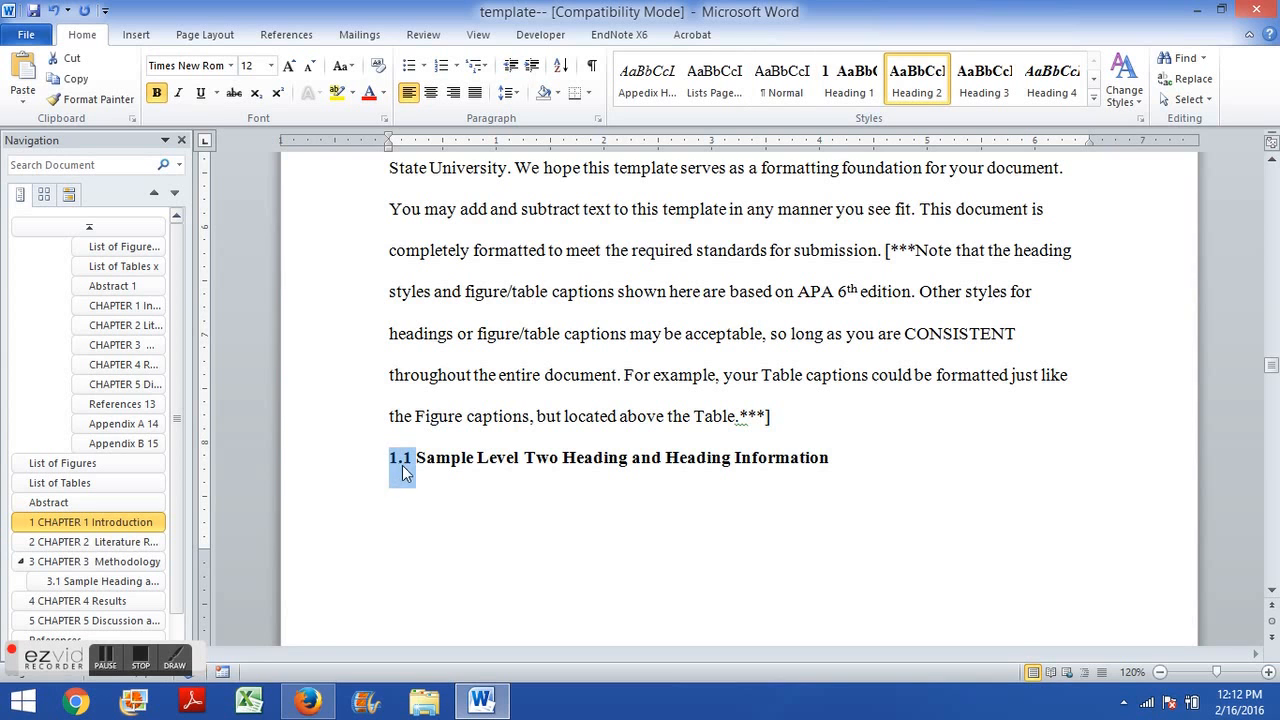
scroll(406, 461, down, 5)
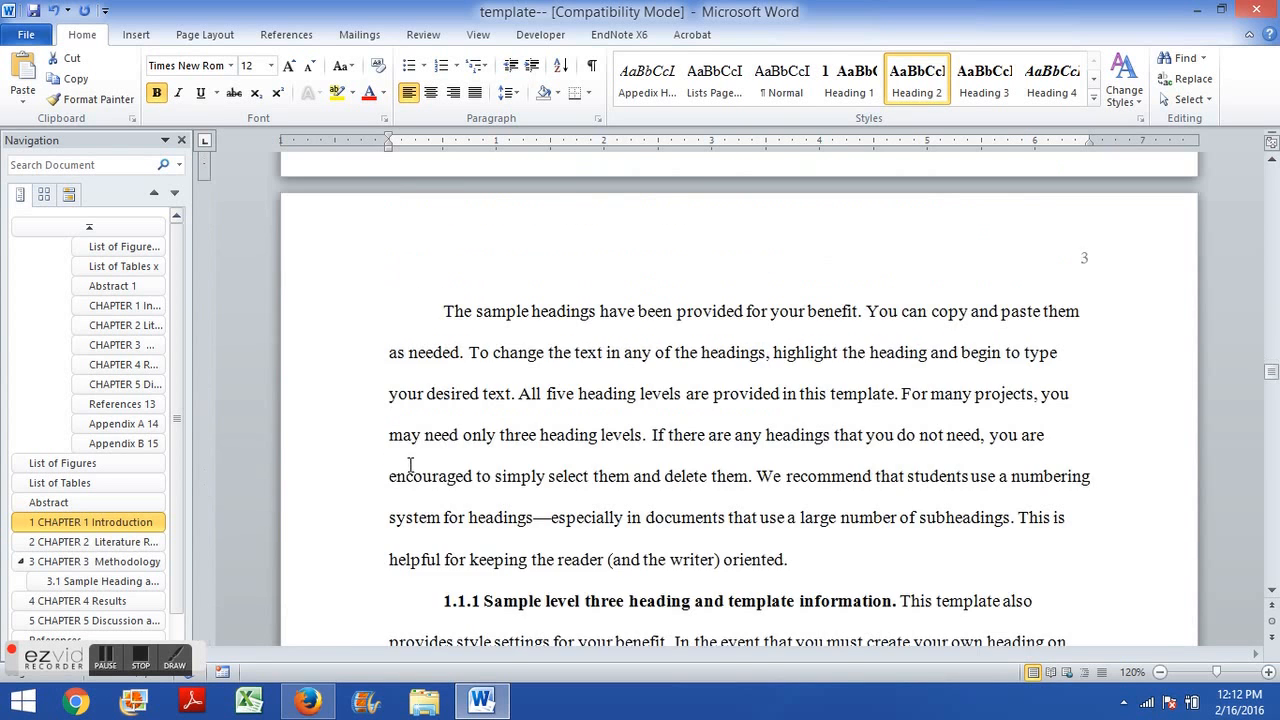
drag(445, 387, 499, 380)
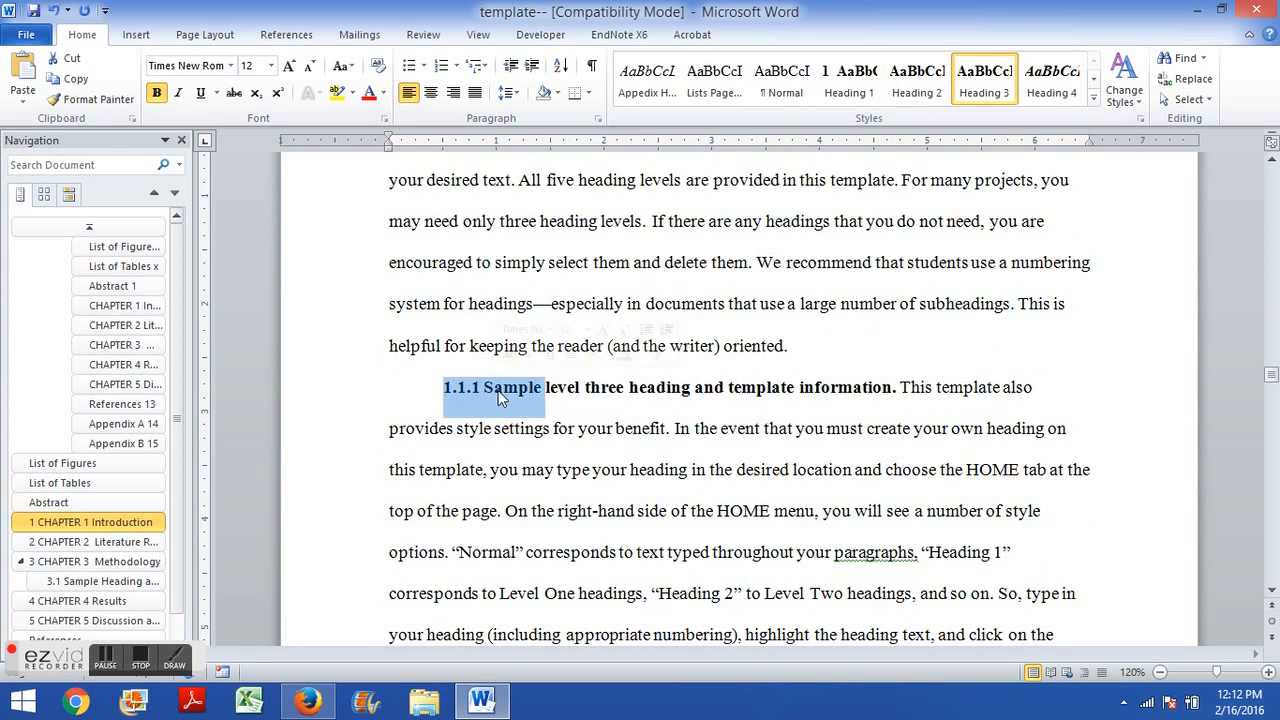
scroll(486, 429, up, 10)
scroll(468, 453, down, 2)
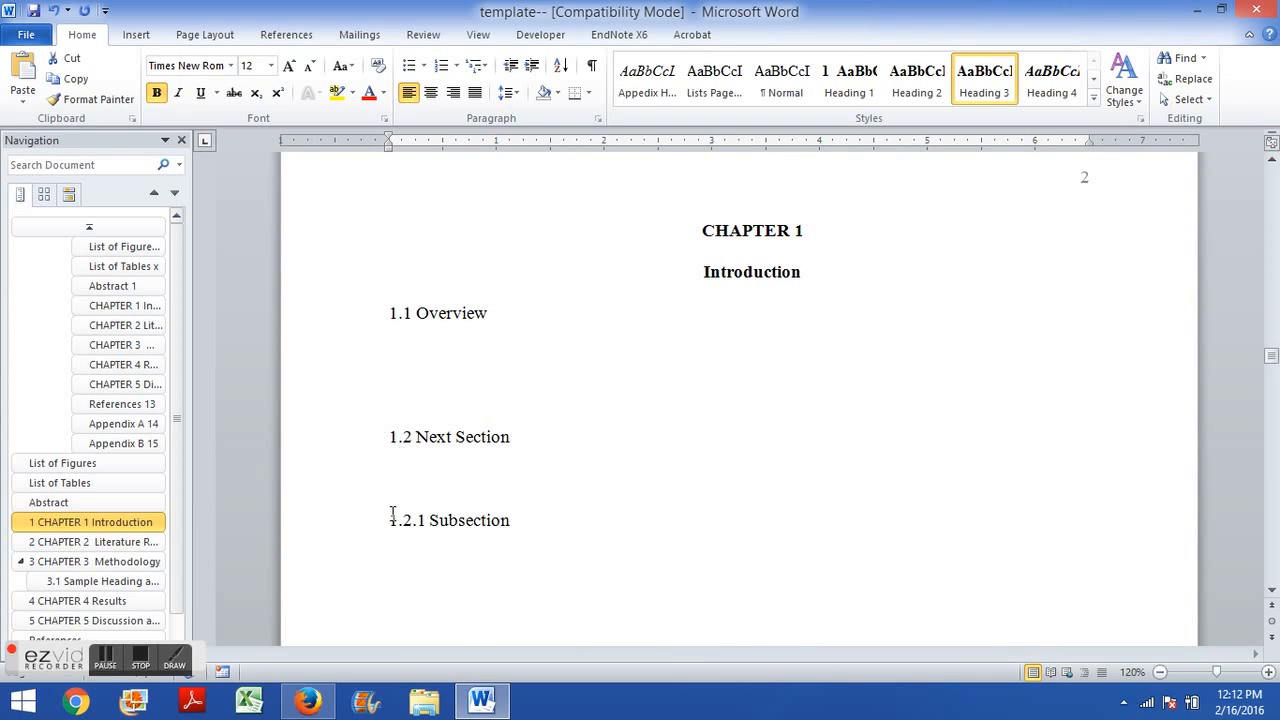
drag(430, 520, 371, 514)
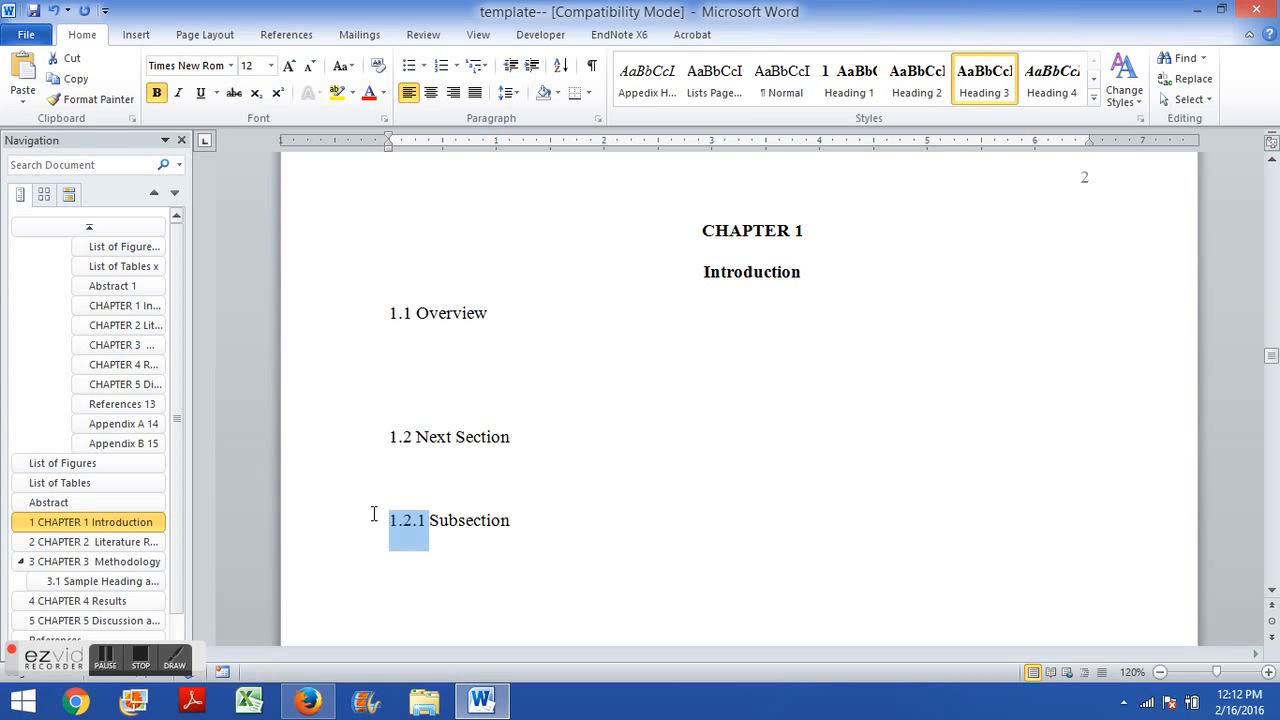
click(398, 437)
double_click(393, 437)
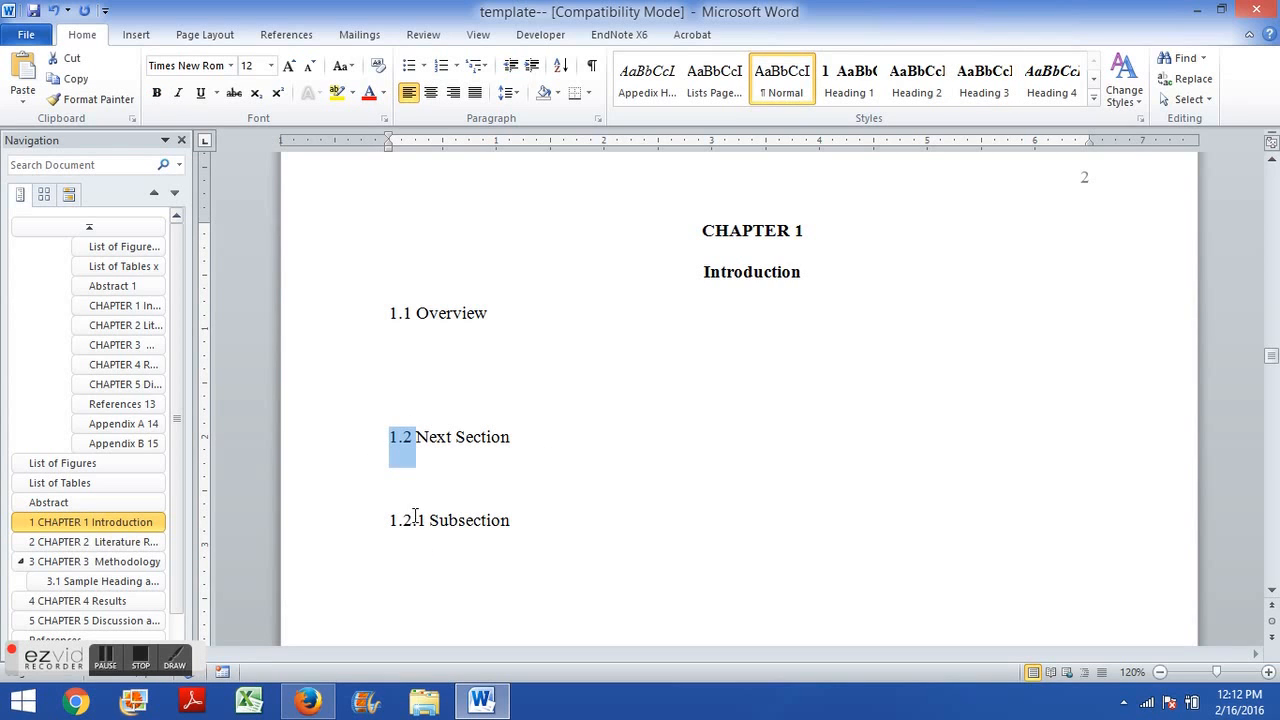
scroll(412, 486, up, 1)
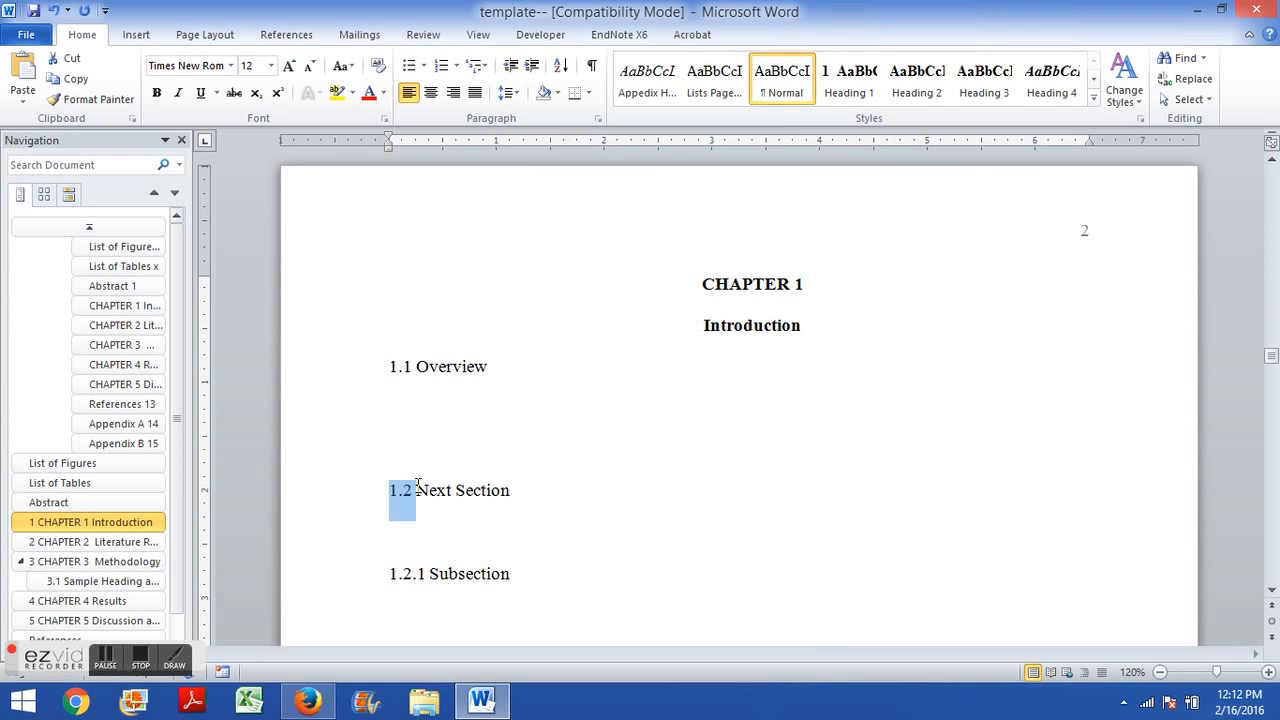
Type the paragraph text The paragraph text. on the line below 1.1 Overview.
click(422, 413)
text(The paragraph text.)
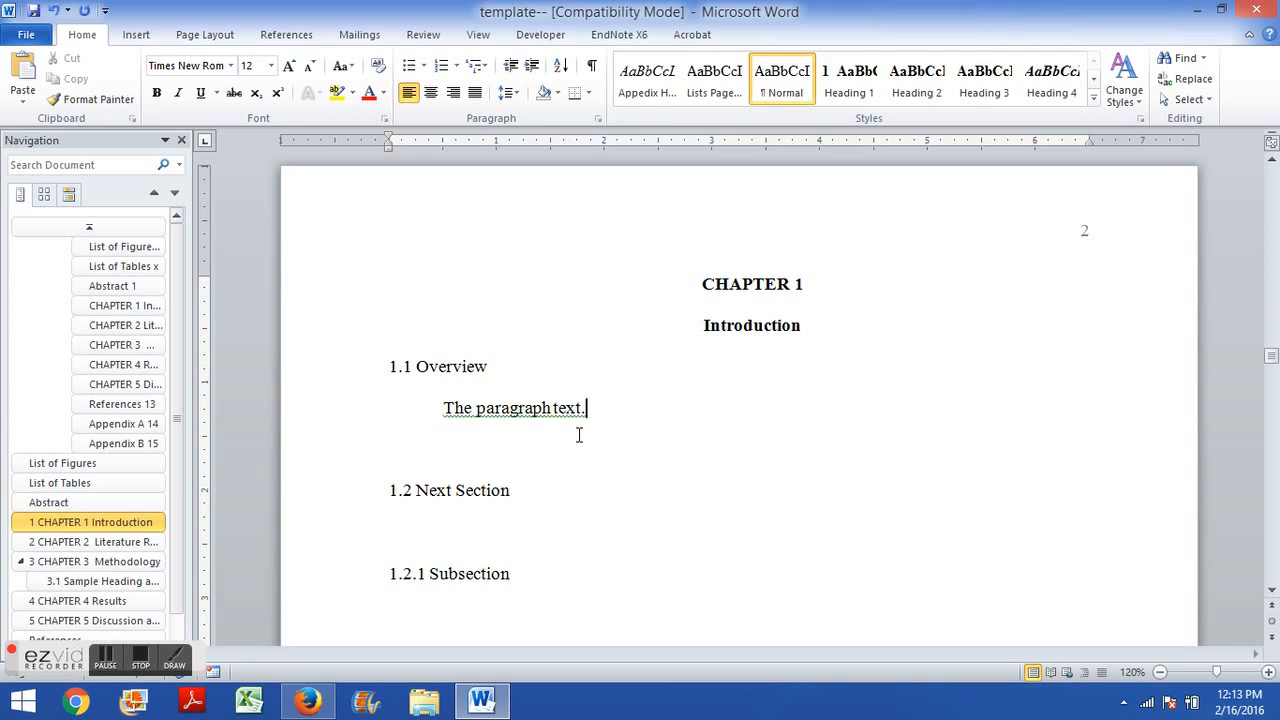
Check the heading styles of the CHAPTER 1 heading and the sample level two and three headings.
click(753, 284)
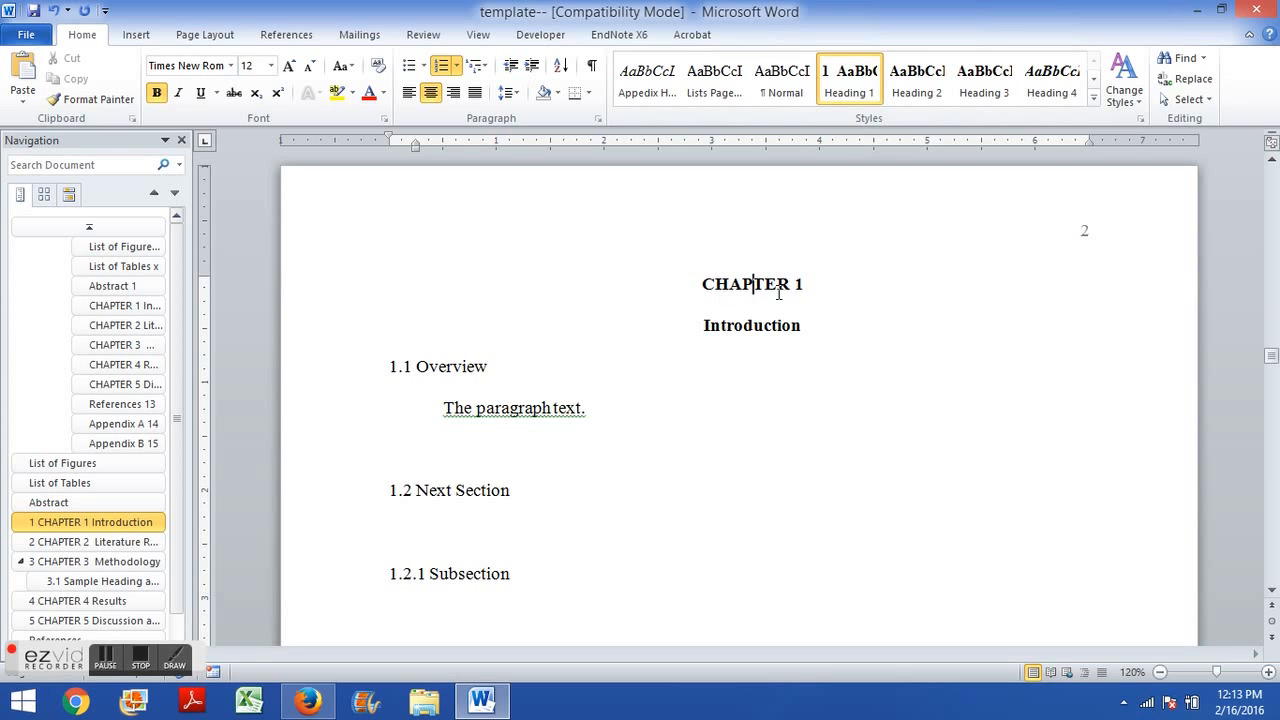
scroll(666, 417, down, 10)
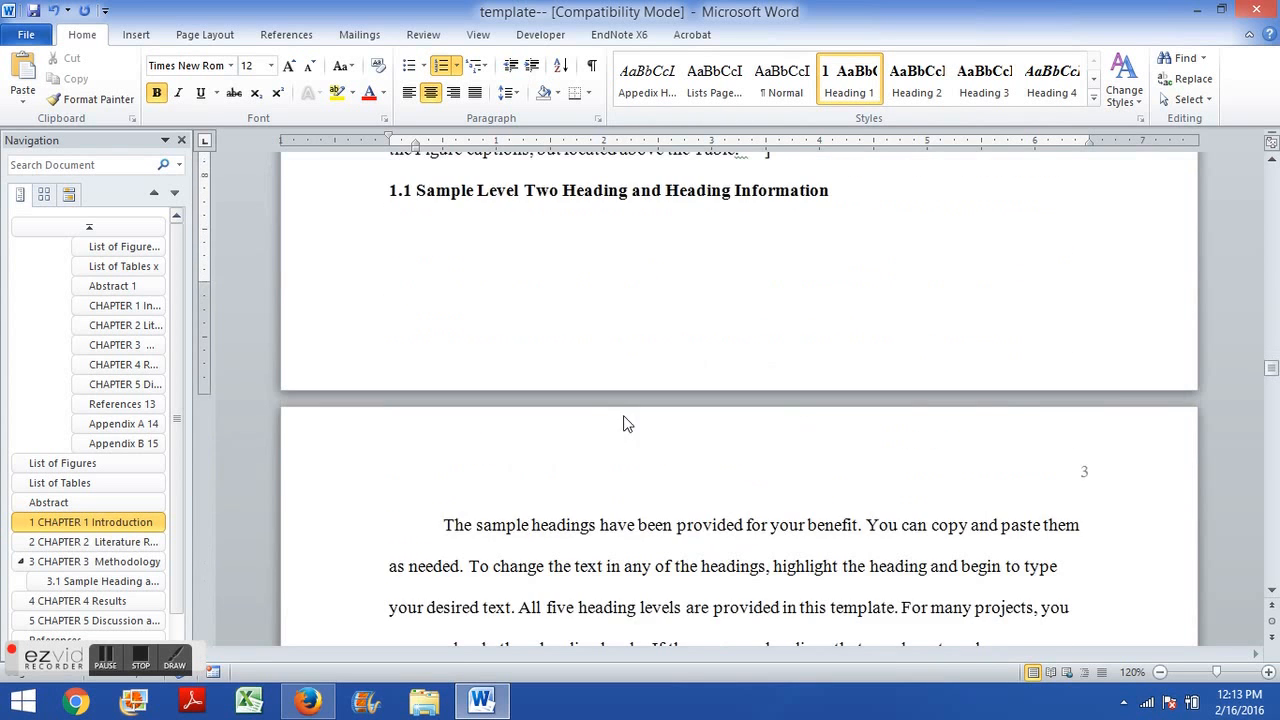
scroll(623, 423, up, 3)
click(424, 406)
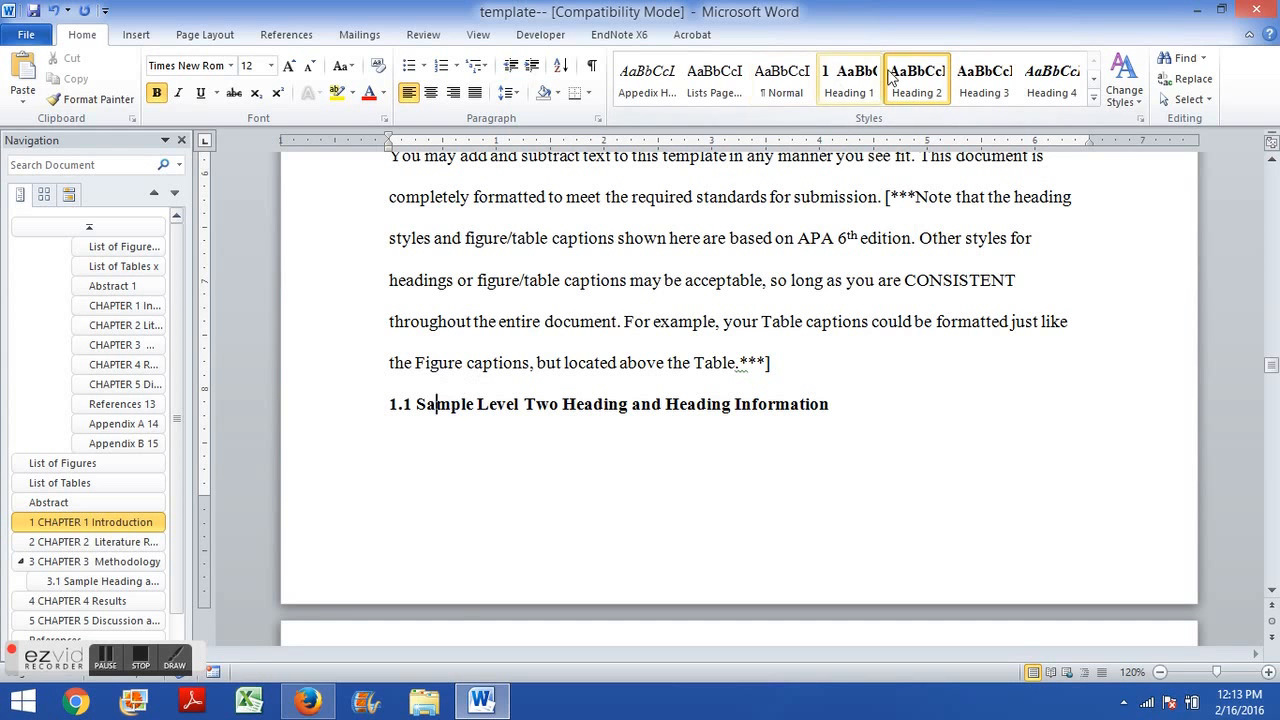
scroll(531, 391, down, 10)
click(505, 441)
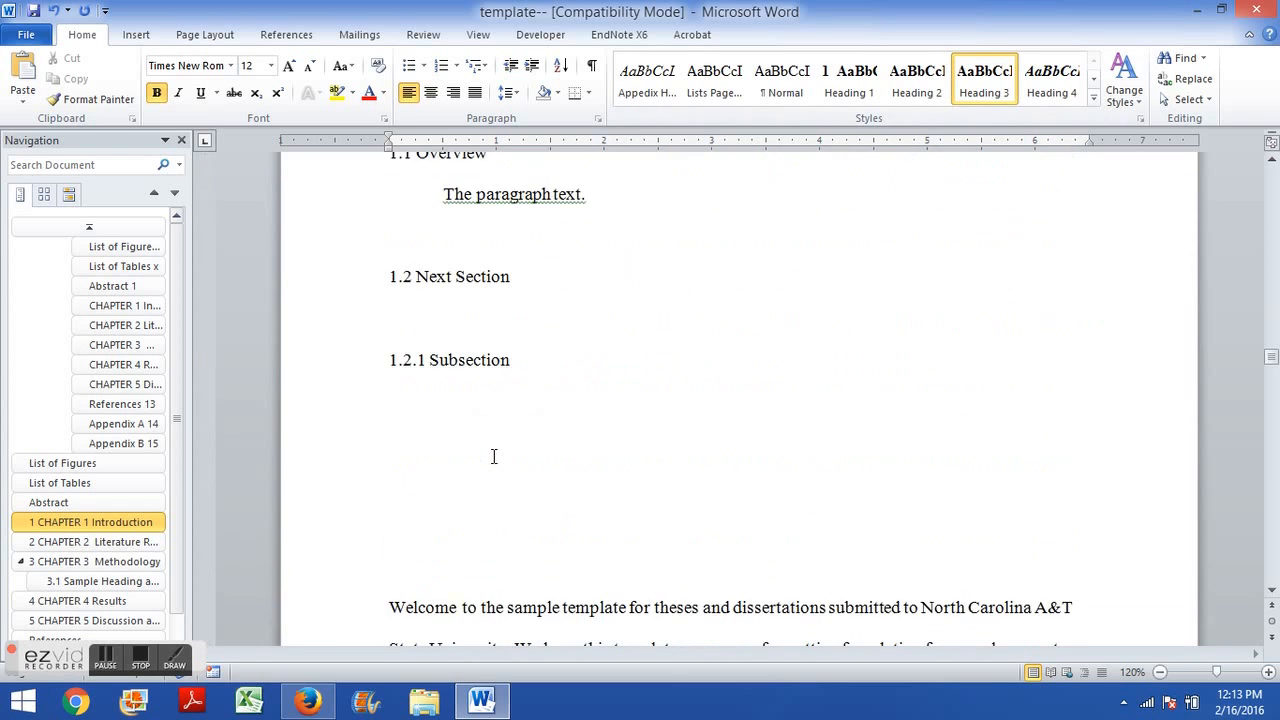
scroll(493, 456, up, 4)
click(449, 443)
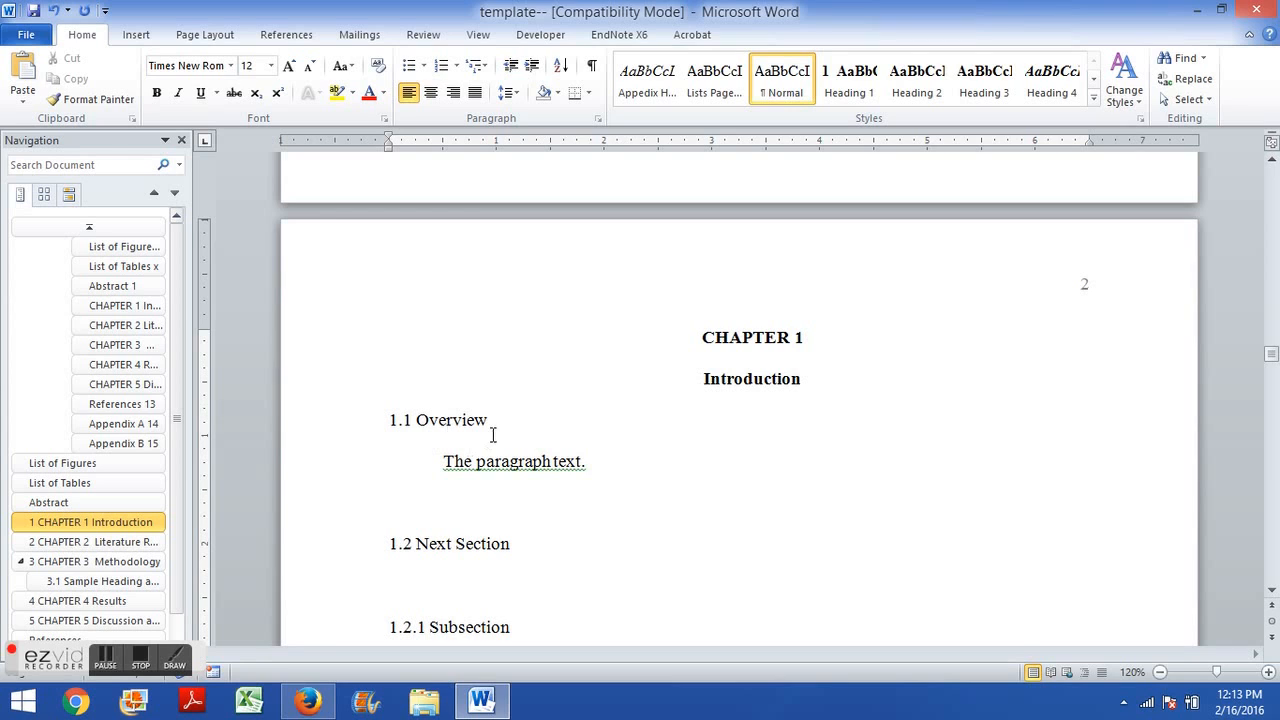
Apply the Heading 2 style to the 1.1 Overview subheading.
drag(490, 420, 383, 433)
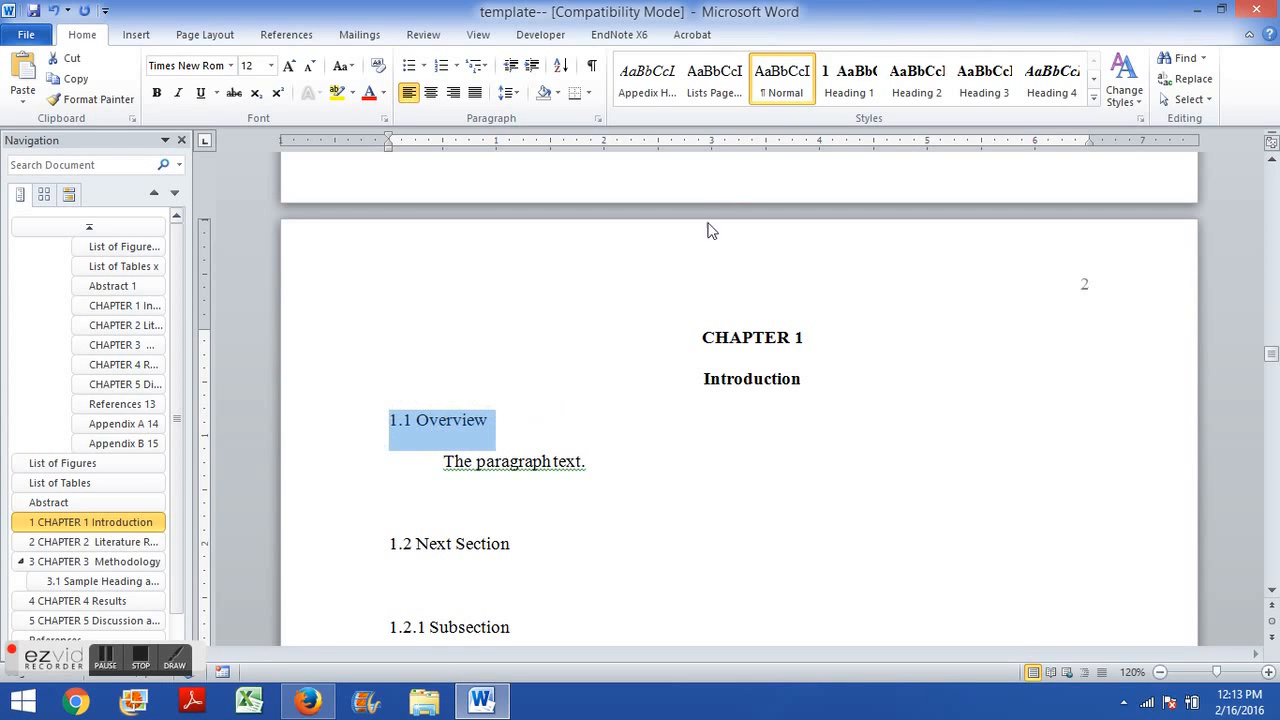
click(918, 92)
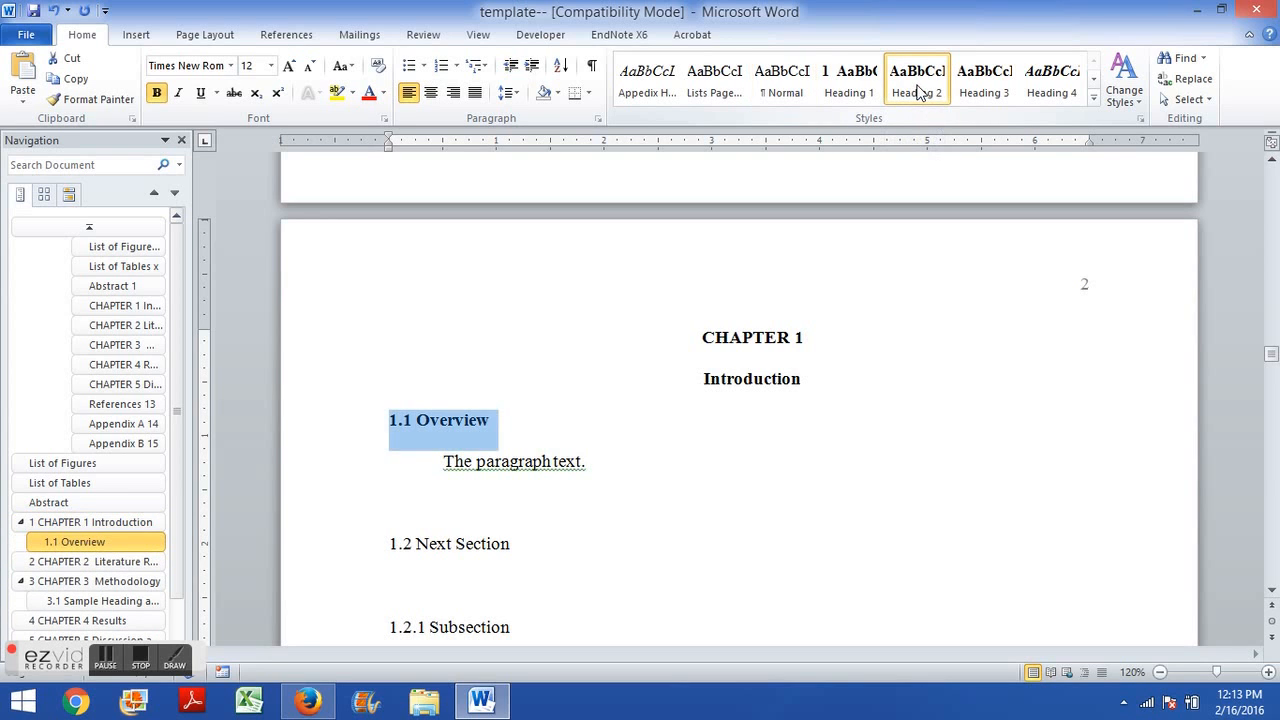
click(386, 478)
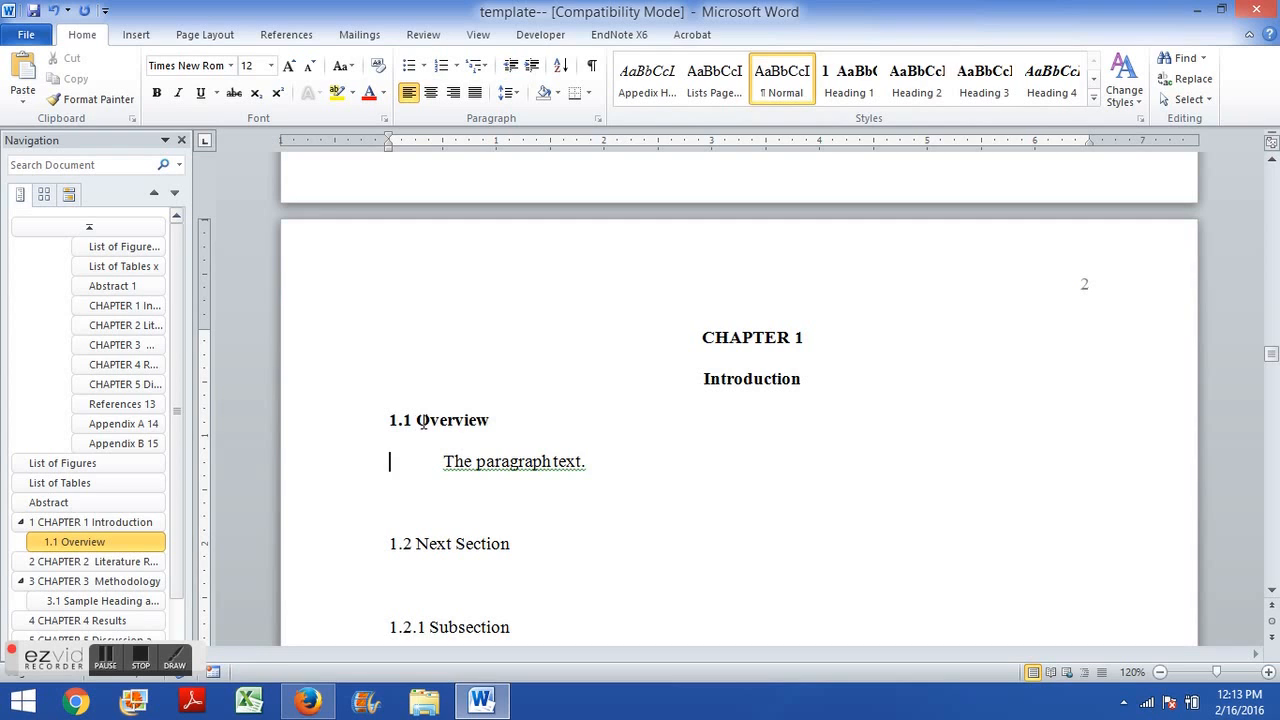
click(420, 421)
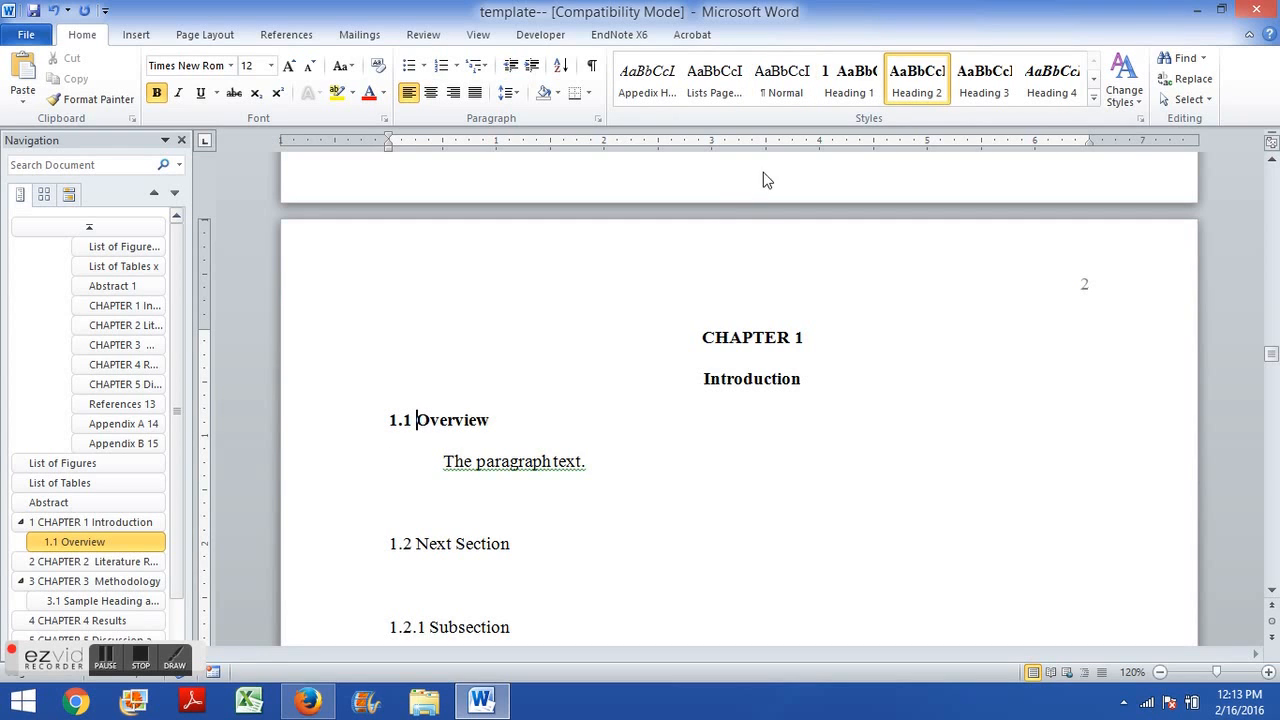
Apply the Heading 2 style to the 1.2 Next Section subheading.
scroll(324, 535, down, 1)
scroll(324, 535, down, 1)
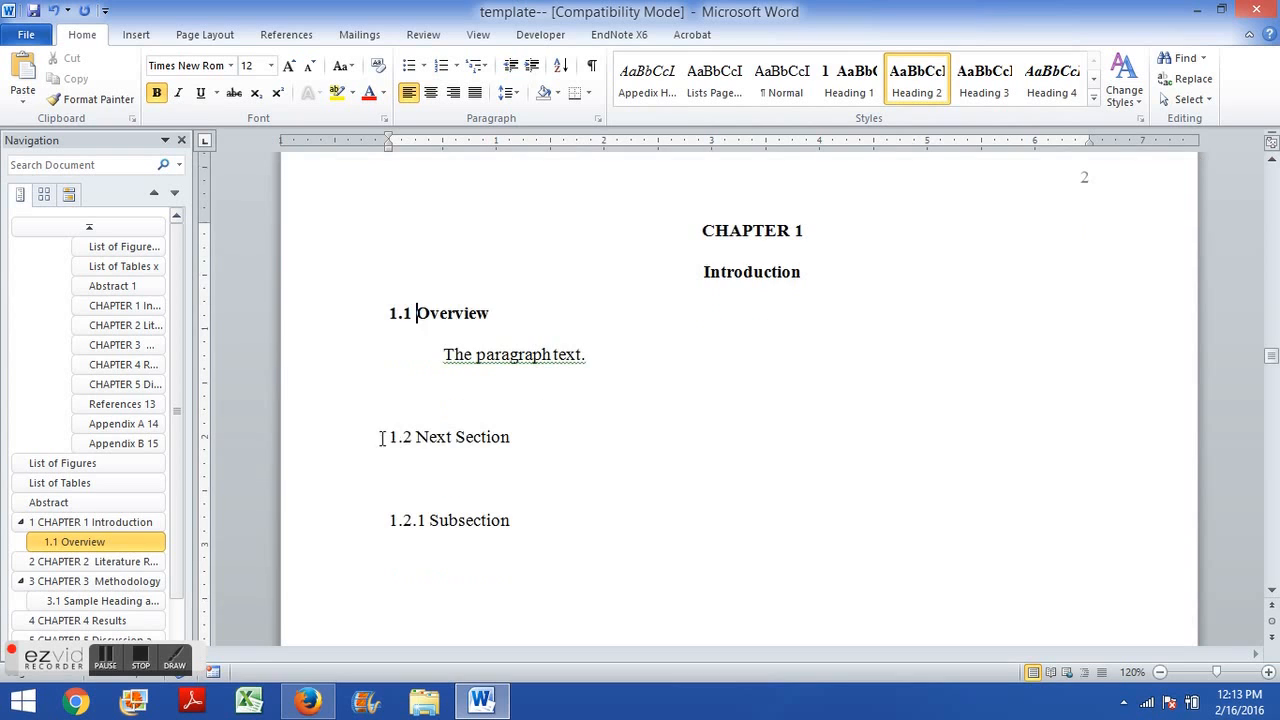
drag(389, 437, 513, 435)
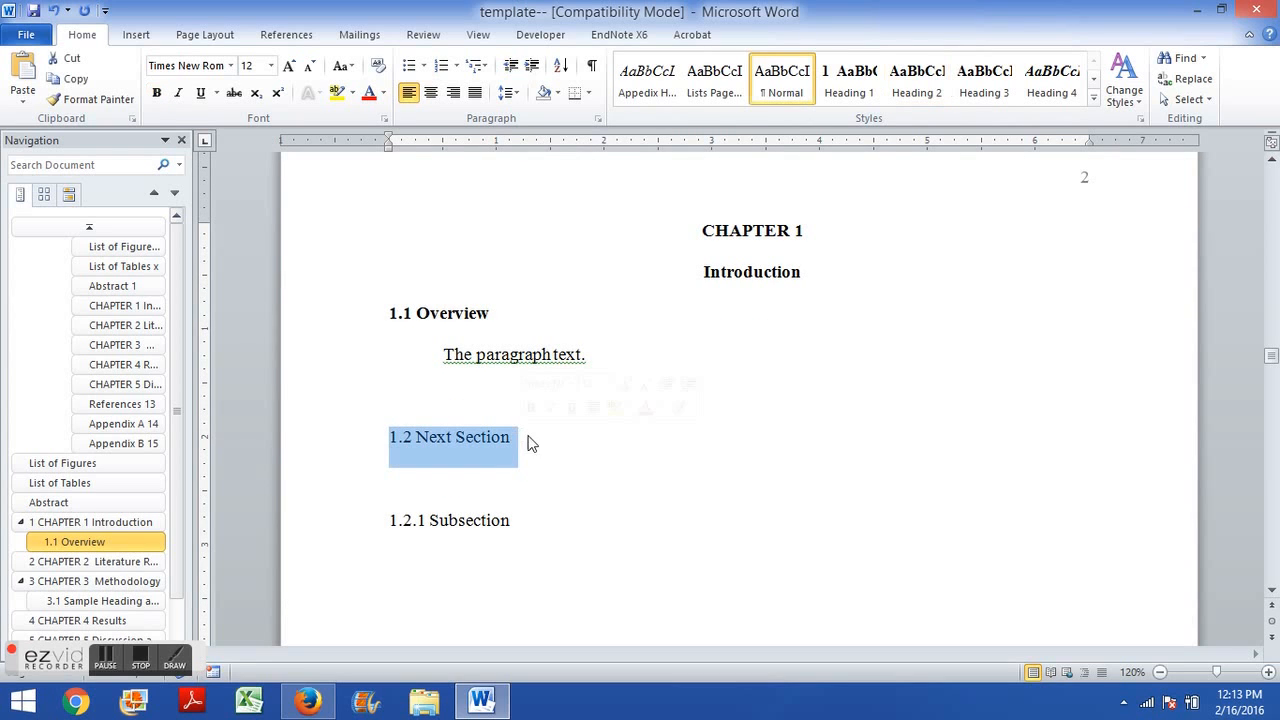
click(907, 92)
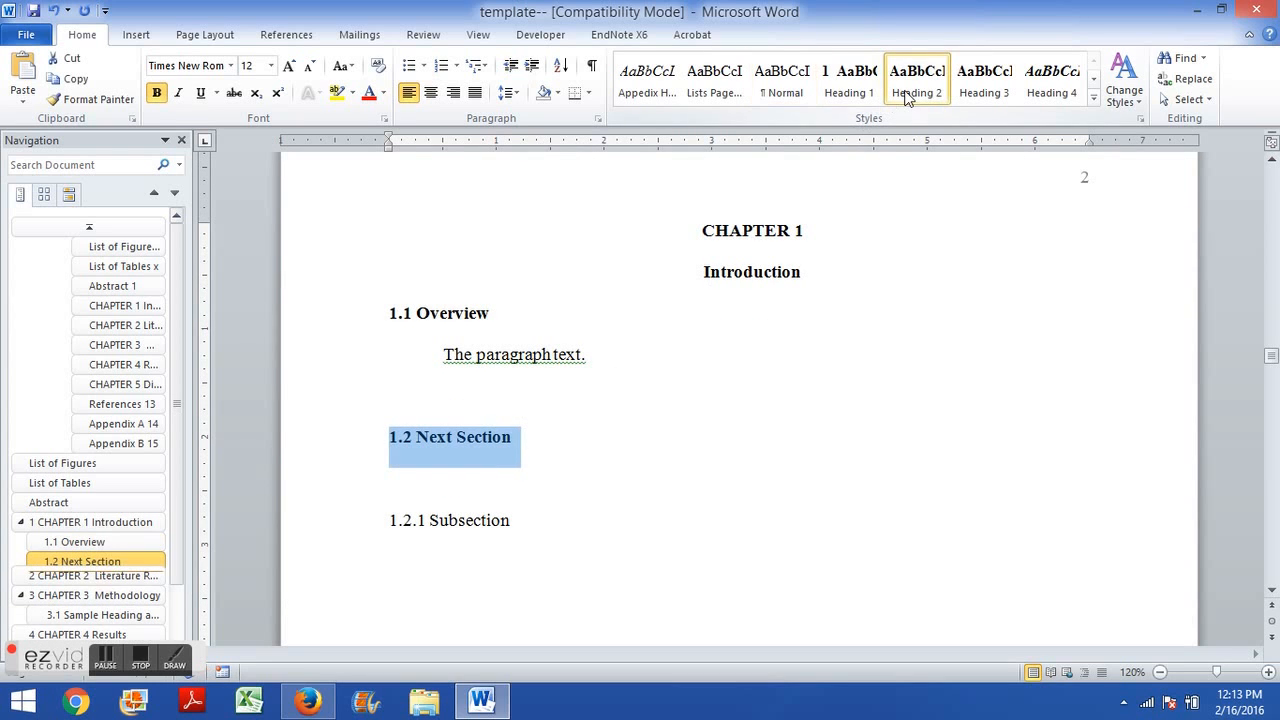
Examine the format of the template's sample level three heading with its run-in paragraph.
click(389, 528)
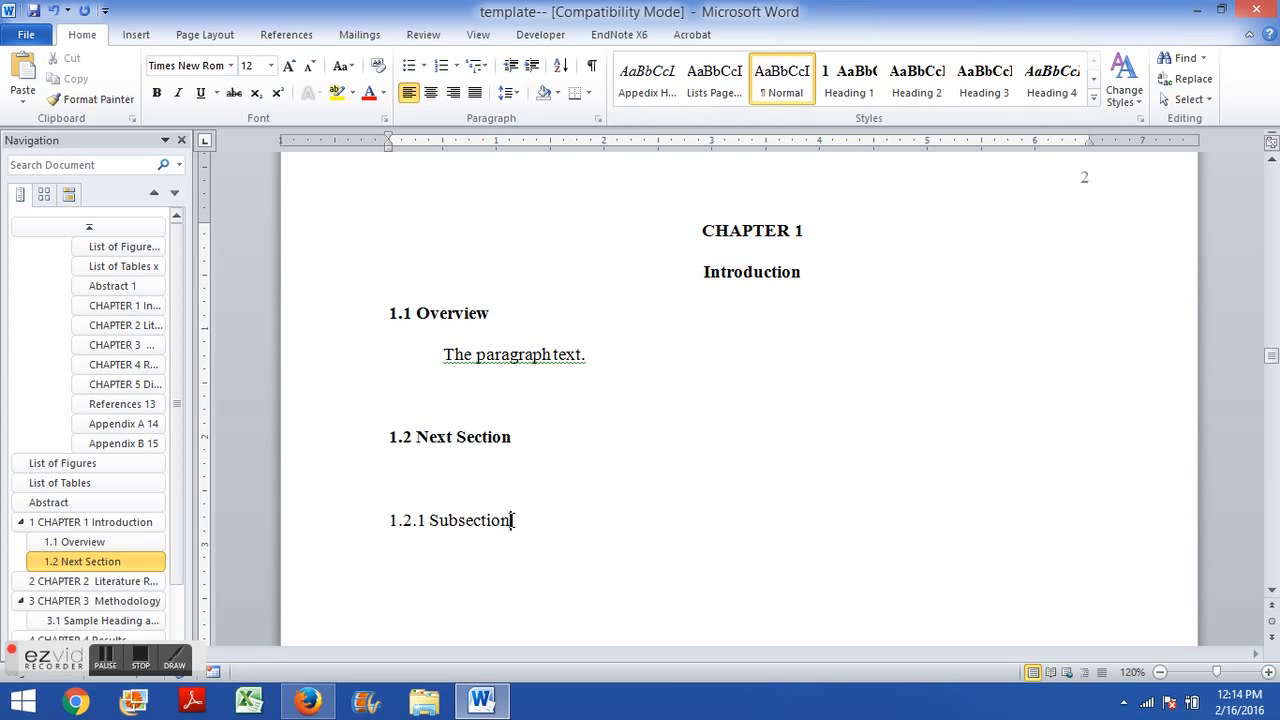
scroll(495, 575, down, 20)
scroll(490, 578, down, 2)
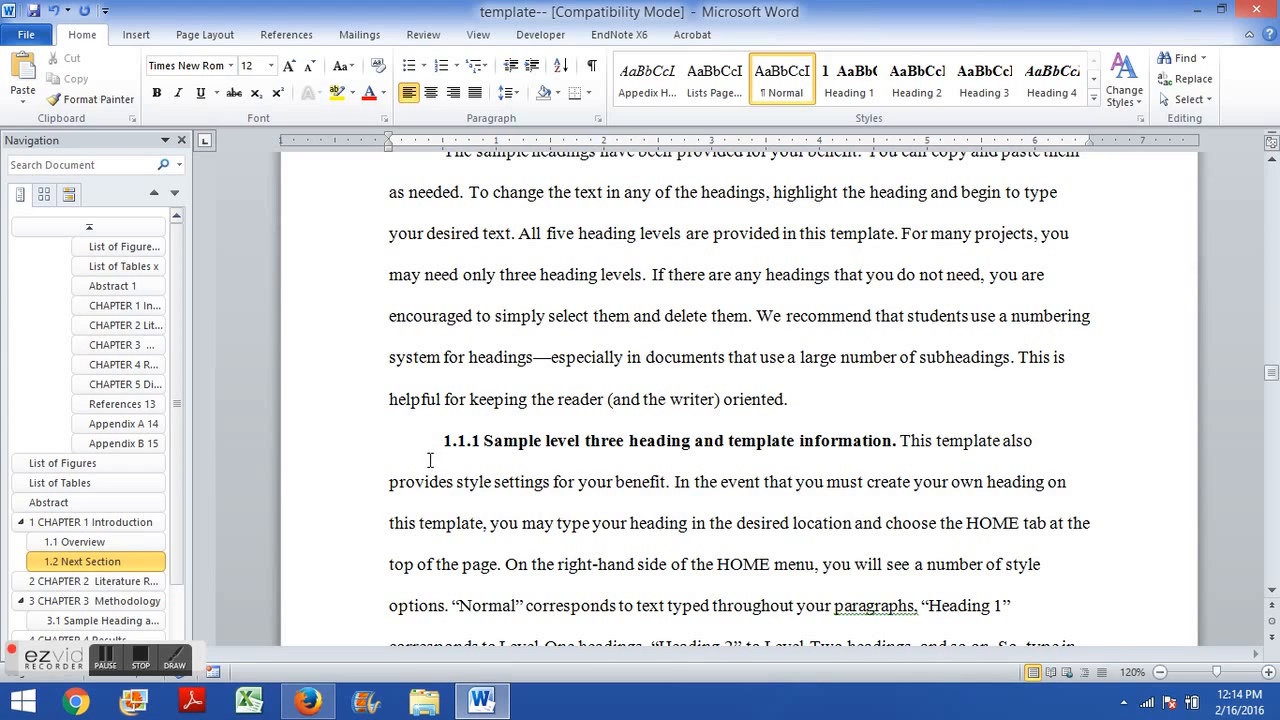
drag(443, 442, 910, 445)
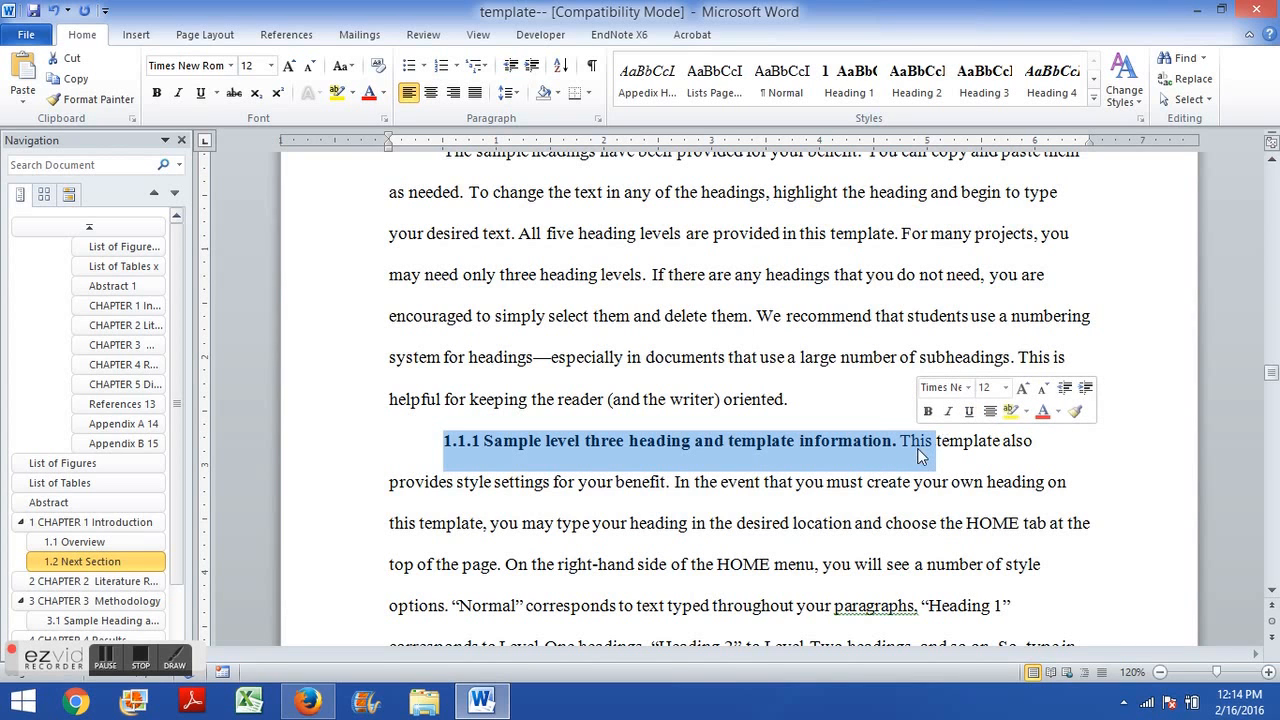
scroll(675, 557, up, 3)
scroll(675, 557, up, 7)
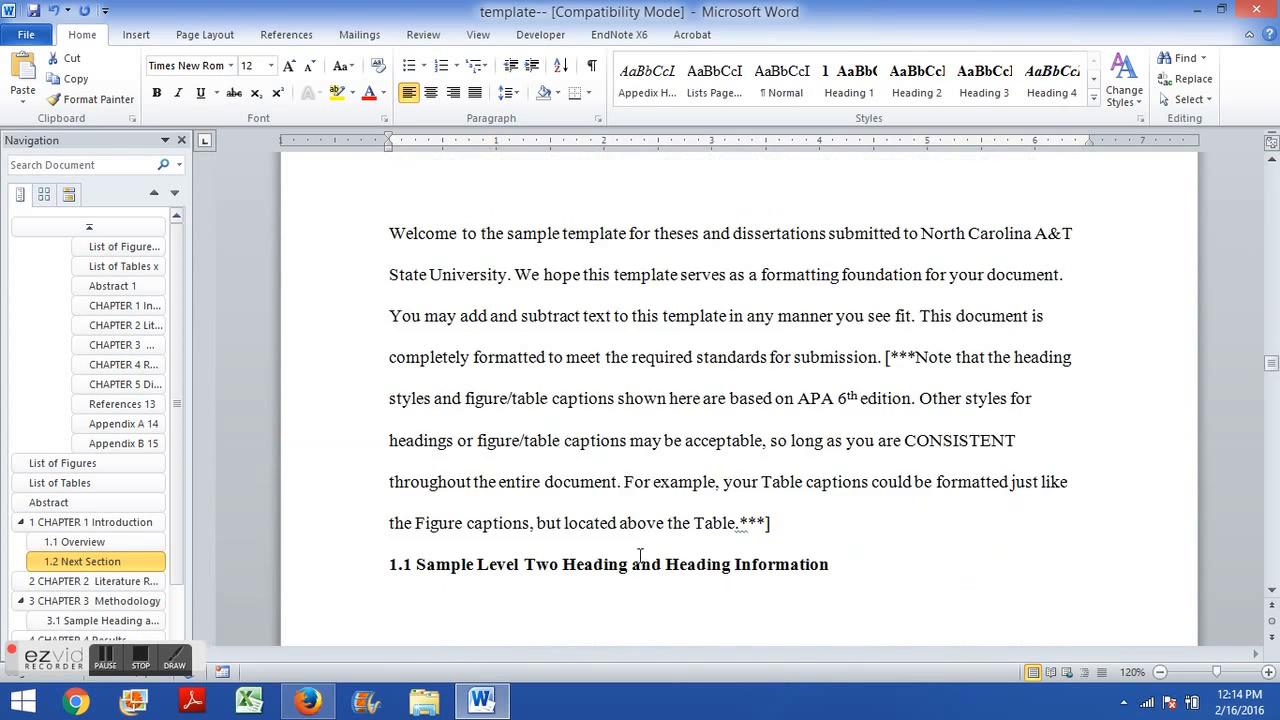
scroll(623, 557, down, 1)
Append . The paragraph begins here. after the 1.2.1 Subsection heading text.
click(545, 417)
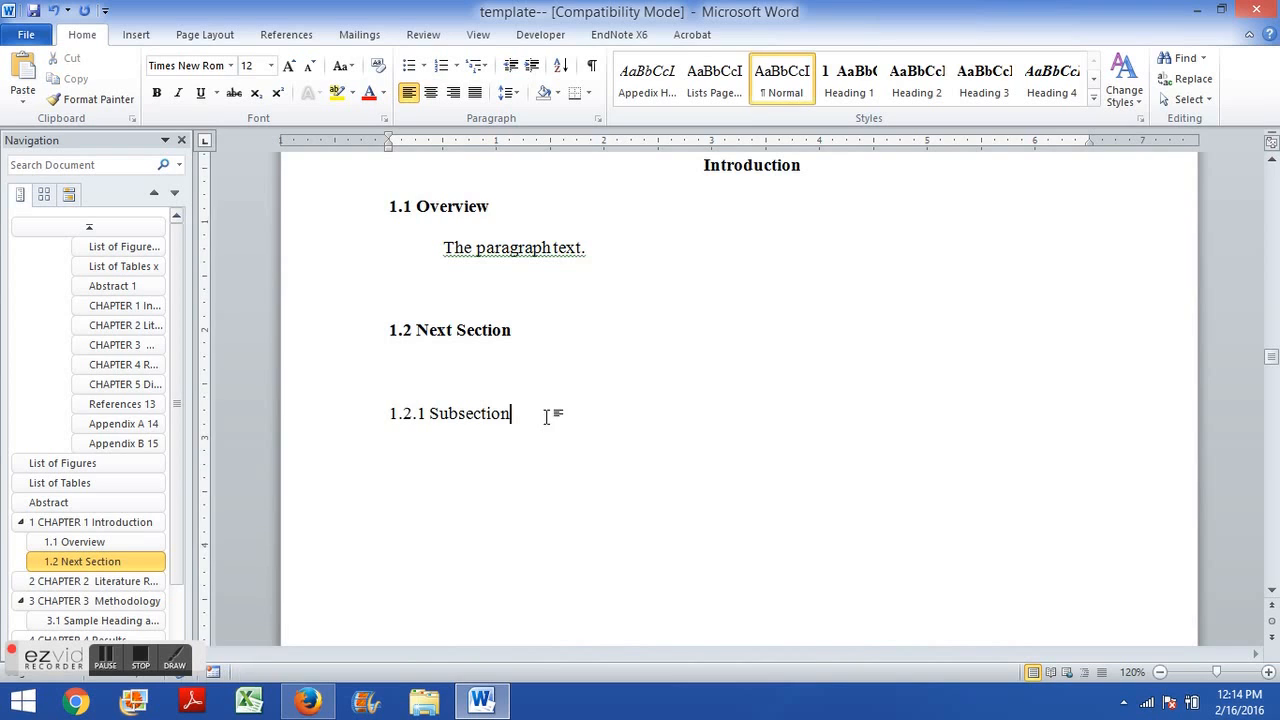
text(. The paragraph begins here.)
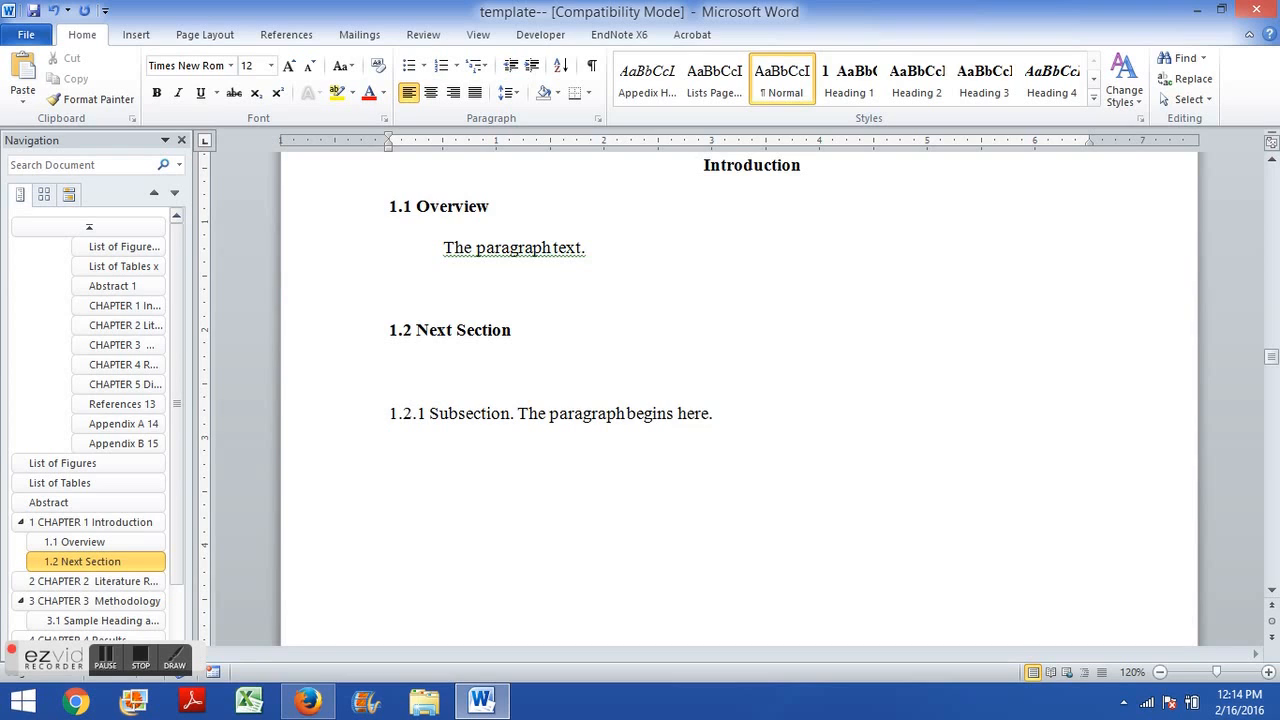
Apply the Heading 3 style to the 1.2.1 Subsection heading text.
click(390, 413)
drag(390, 413, 515, 427)
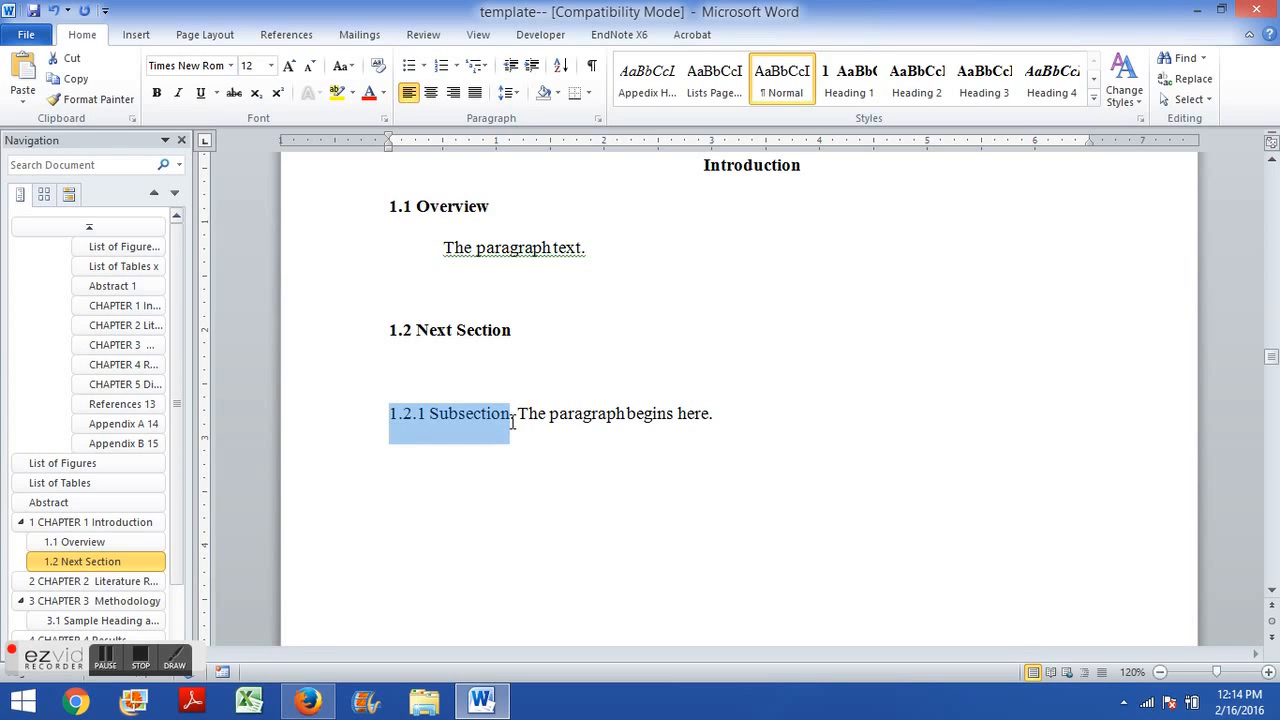
click(392, 418)
drag(391, 418, 510, 425)
click(985, 92)
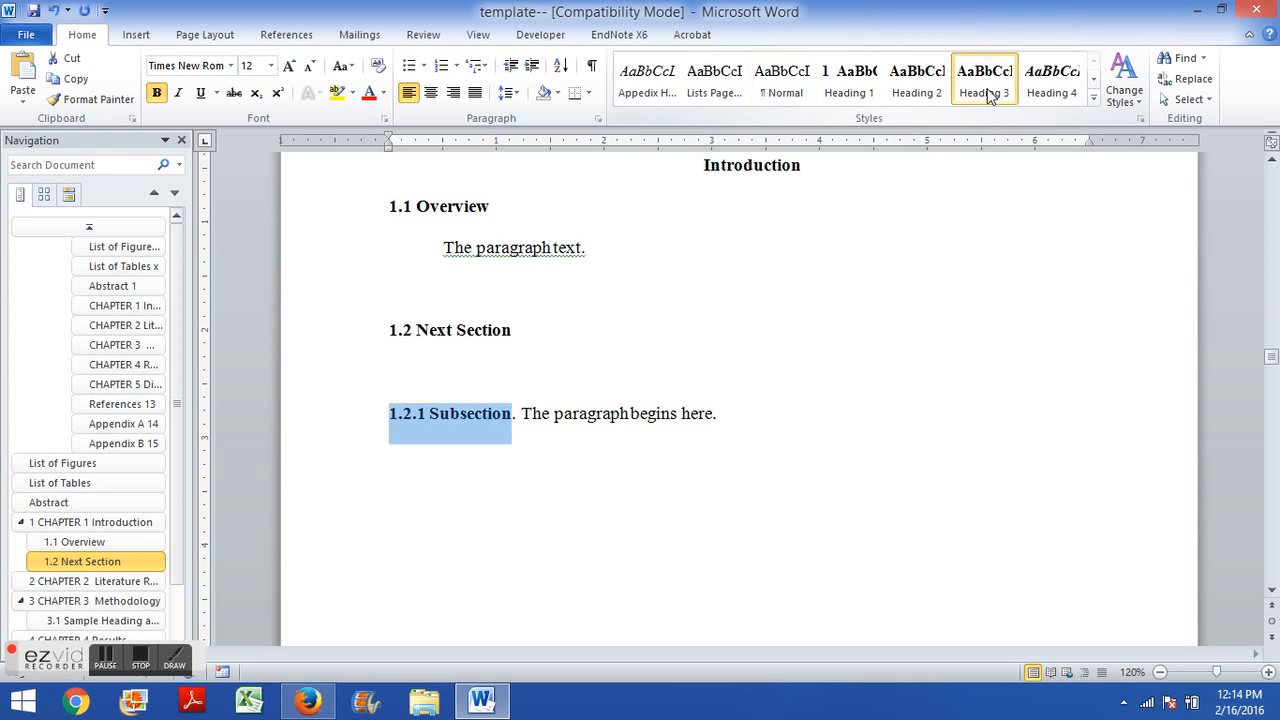
Indent the 1.2.1 Subsection paragraph by one tab stop.
click(415, 352)
click(398, 410)
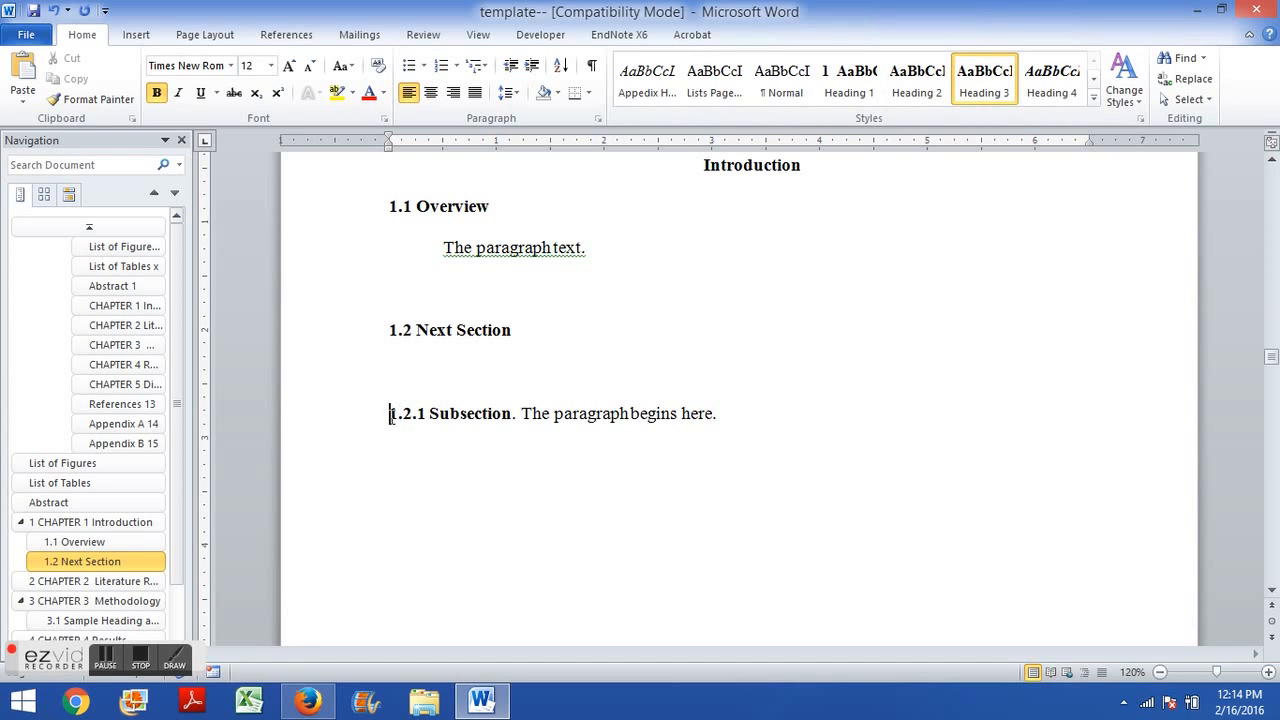
key(Tab)
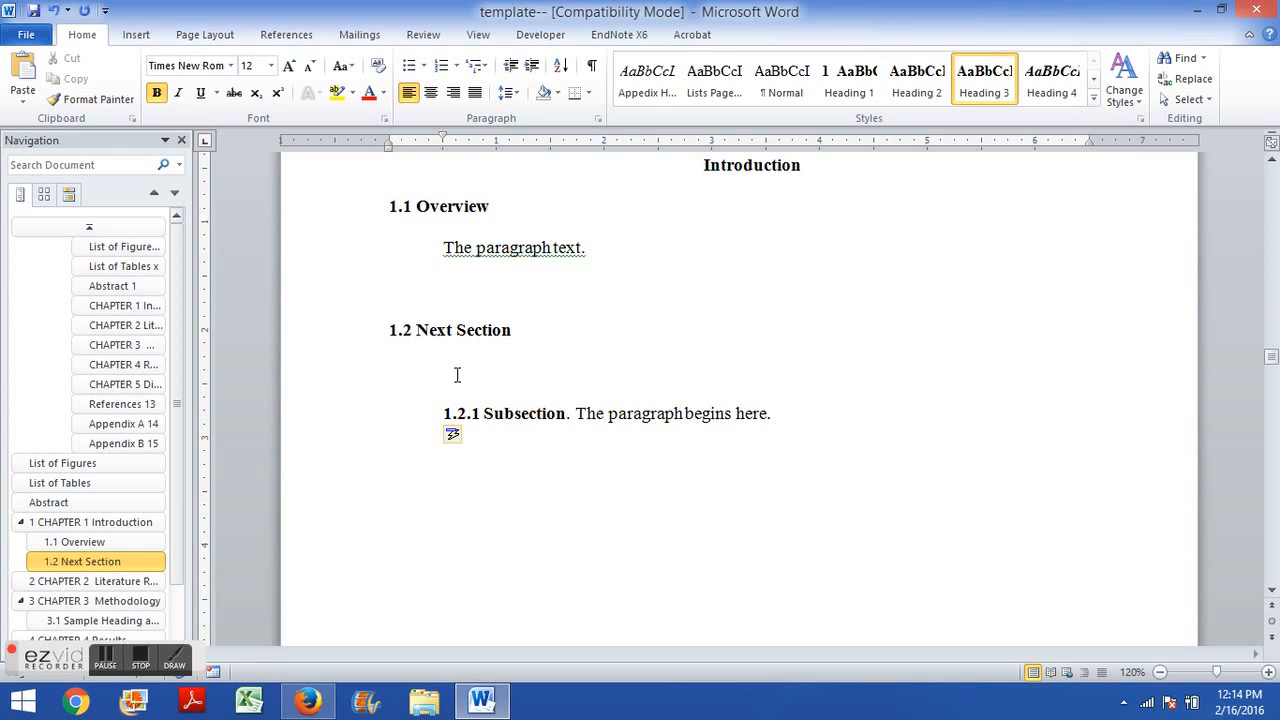
Type Another paragraph. on the blank line below 1.2 Next Section.
scroll(457, 375, up, 1)
click(468, 421)
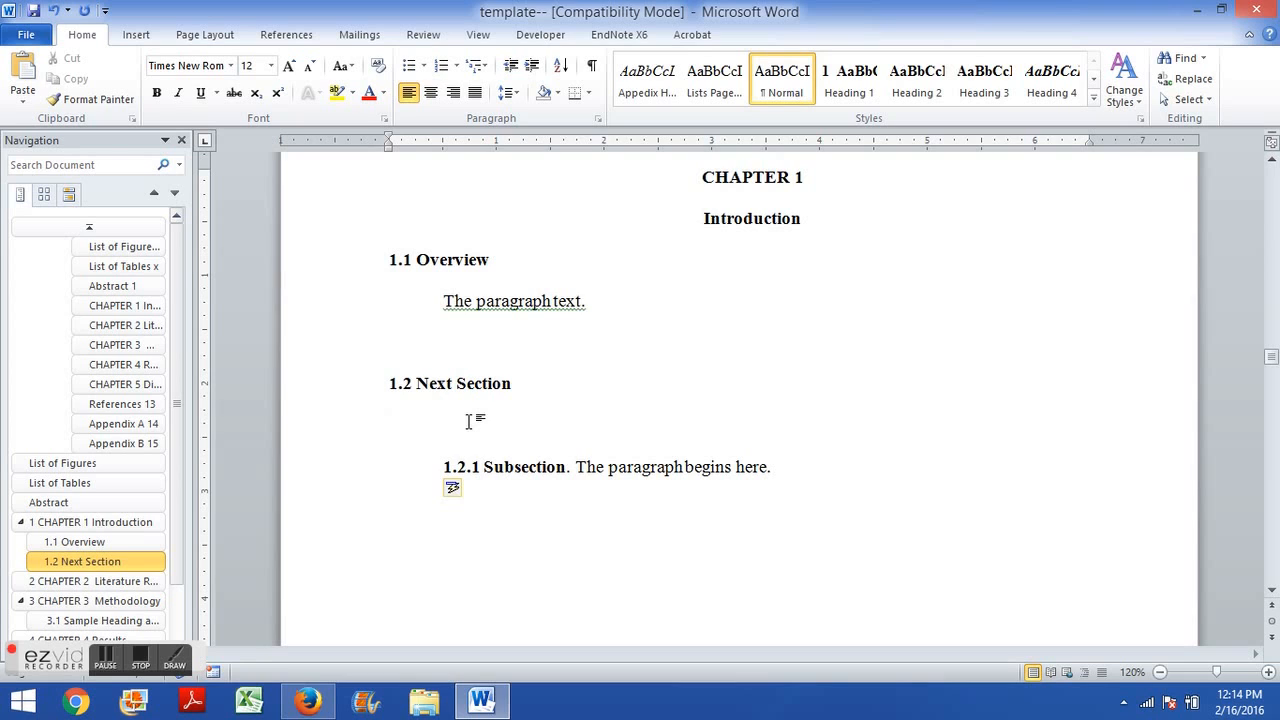
text(Another paragraph.)
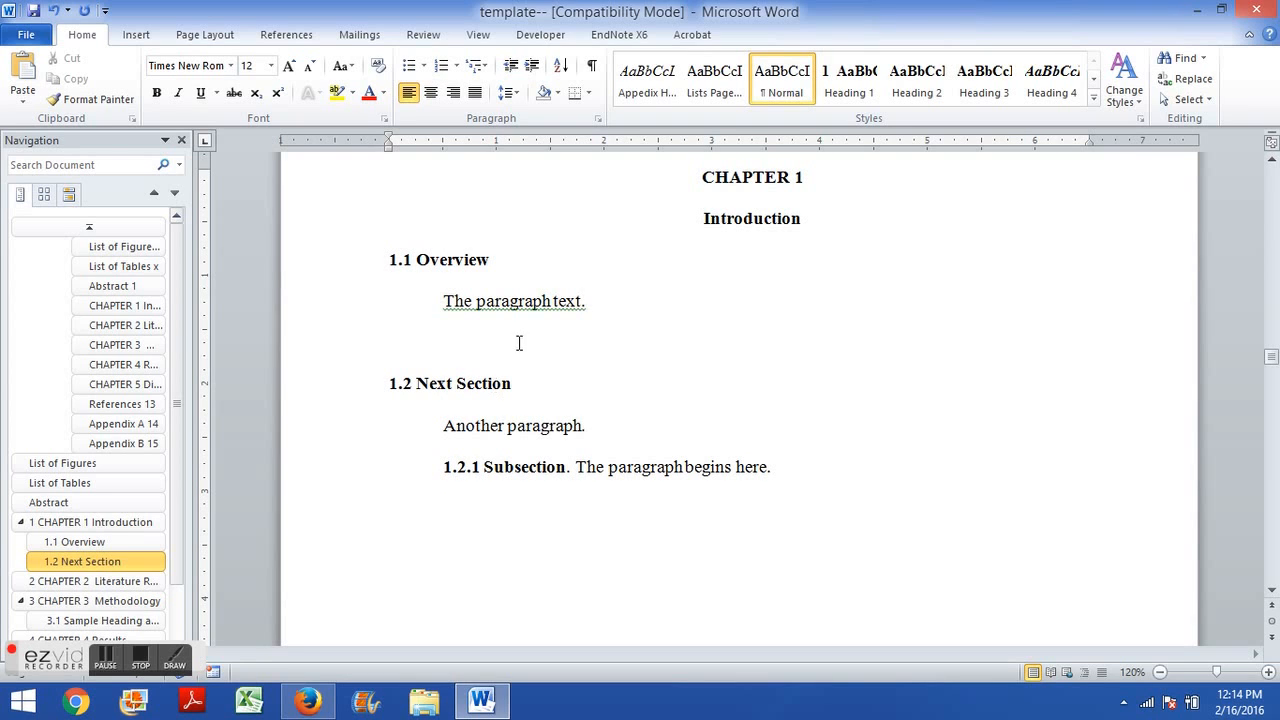
click(508, 279)
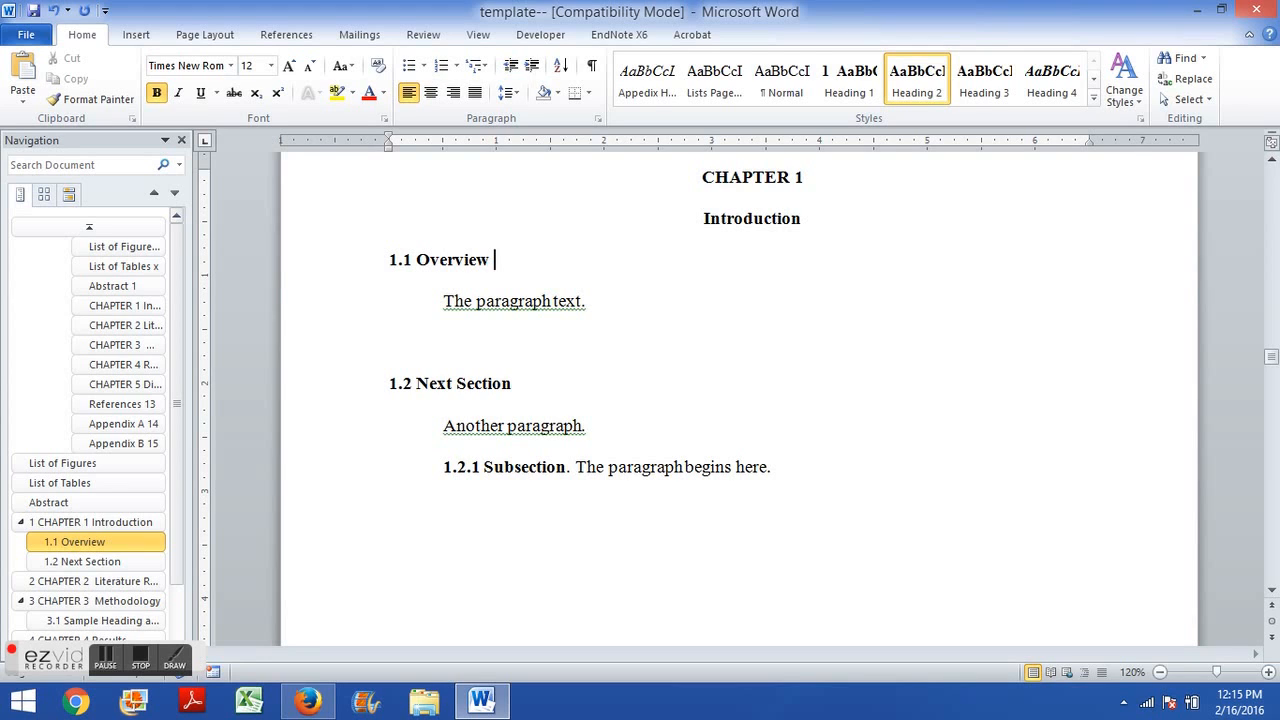
Change the 1.1 heading text to read 1.1 Overview of the Chapter.
text(of the Chapter)
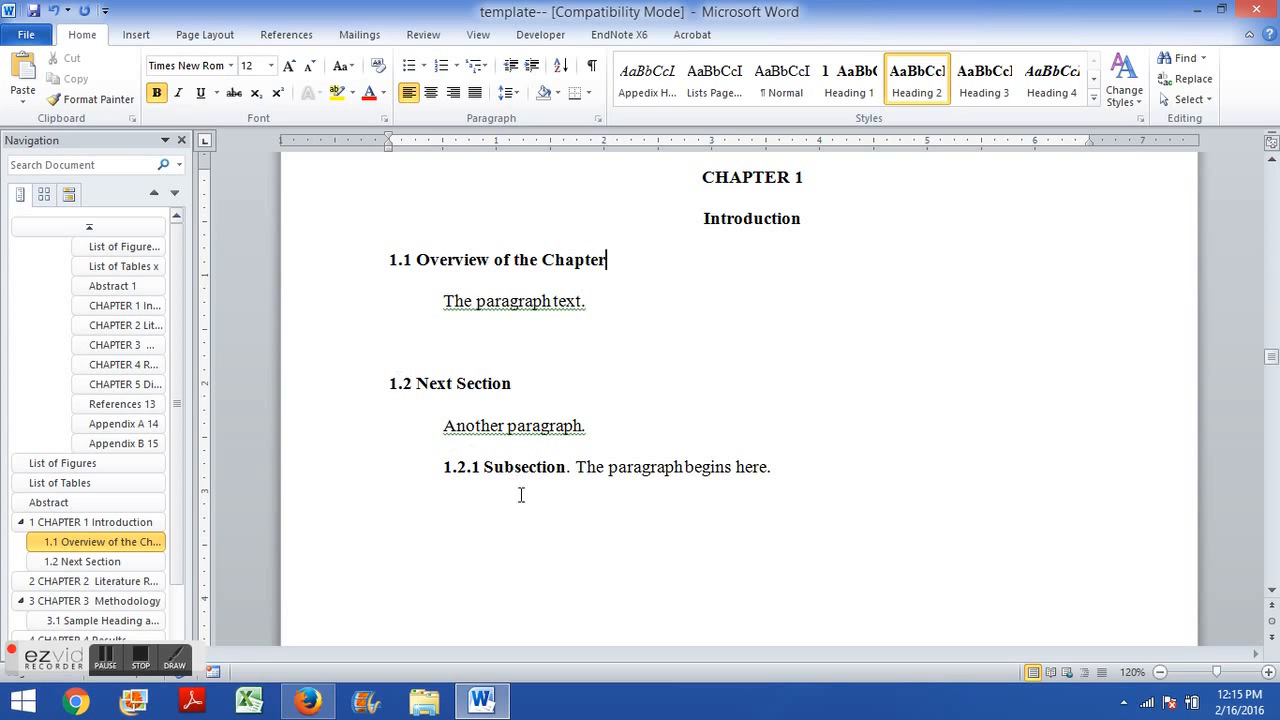
Extend the 1.2.1 heading text to read 1.2.1 Subsection starts here.
click(567, 467)
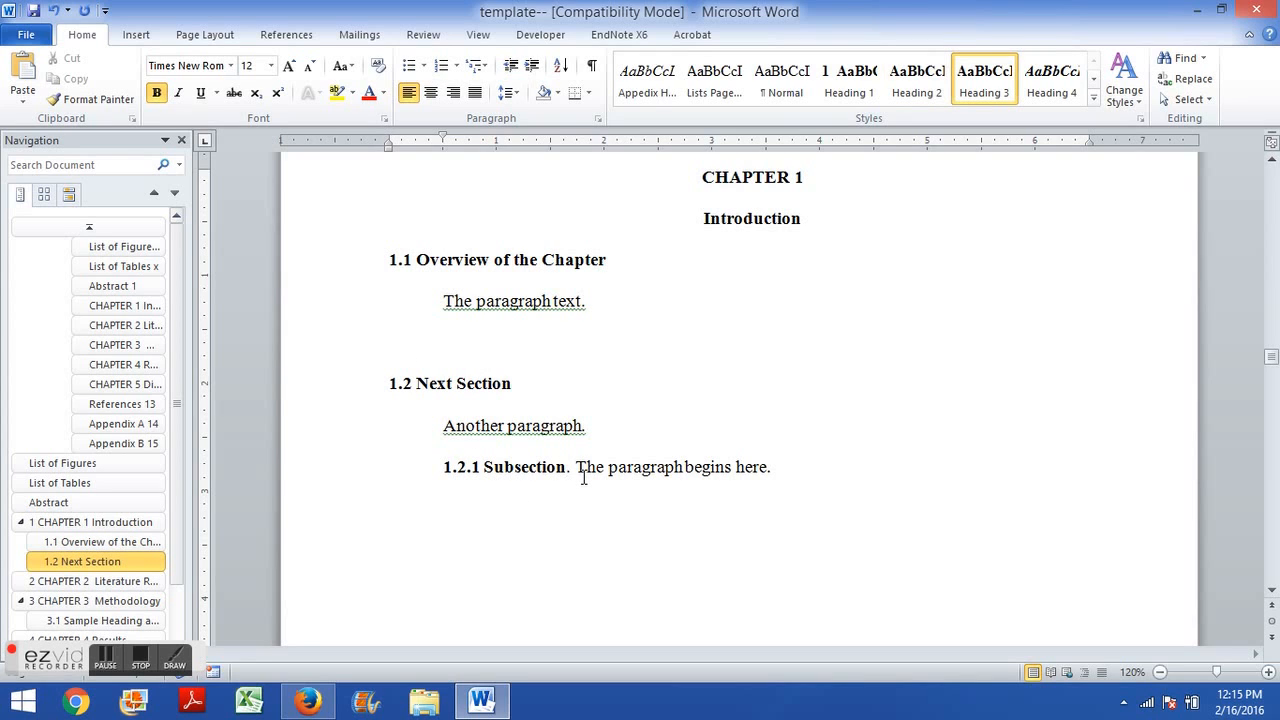
text(.1 Subsection starts here)
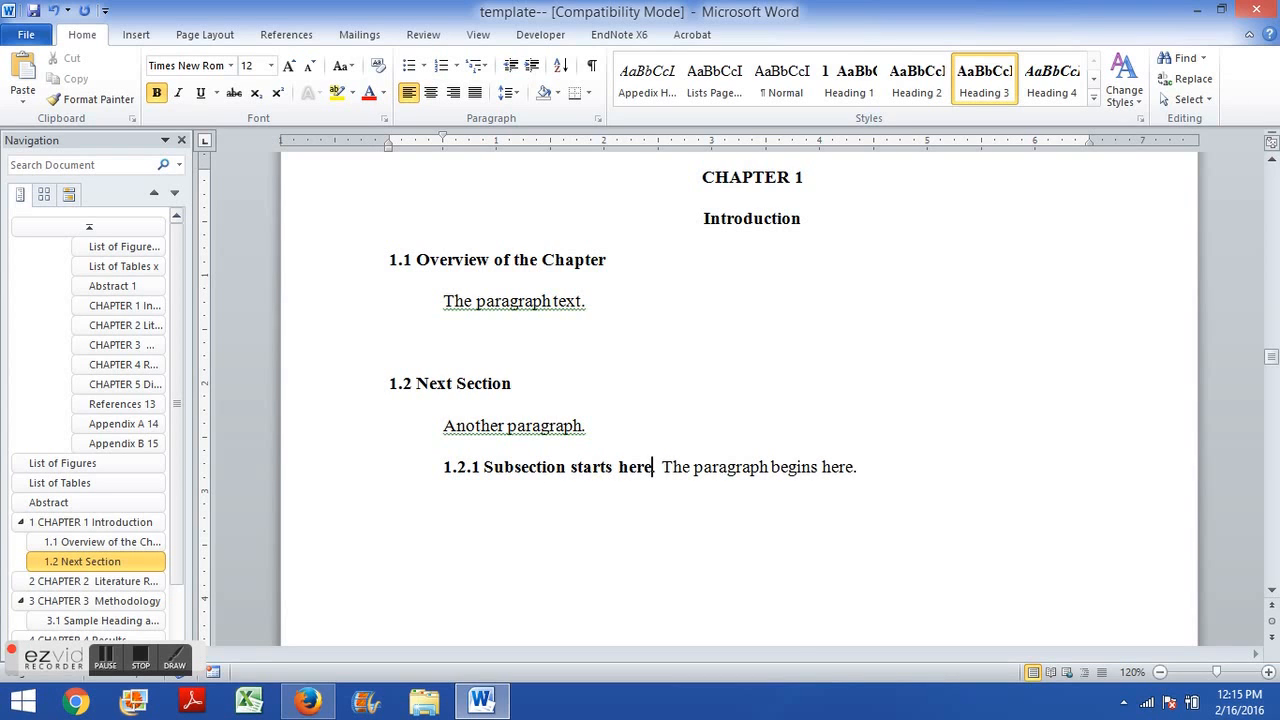
Inspect the heading styles applied to the 1.1, 1.2 and 1.2.1 headings.
click(446, 470)
drag(446, 470, 651, 457)
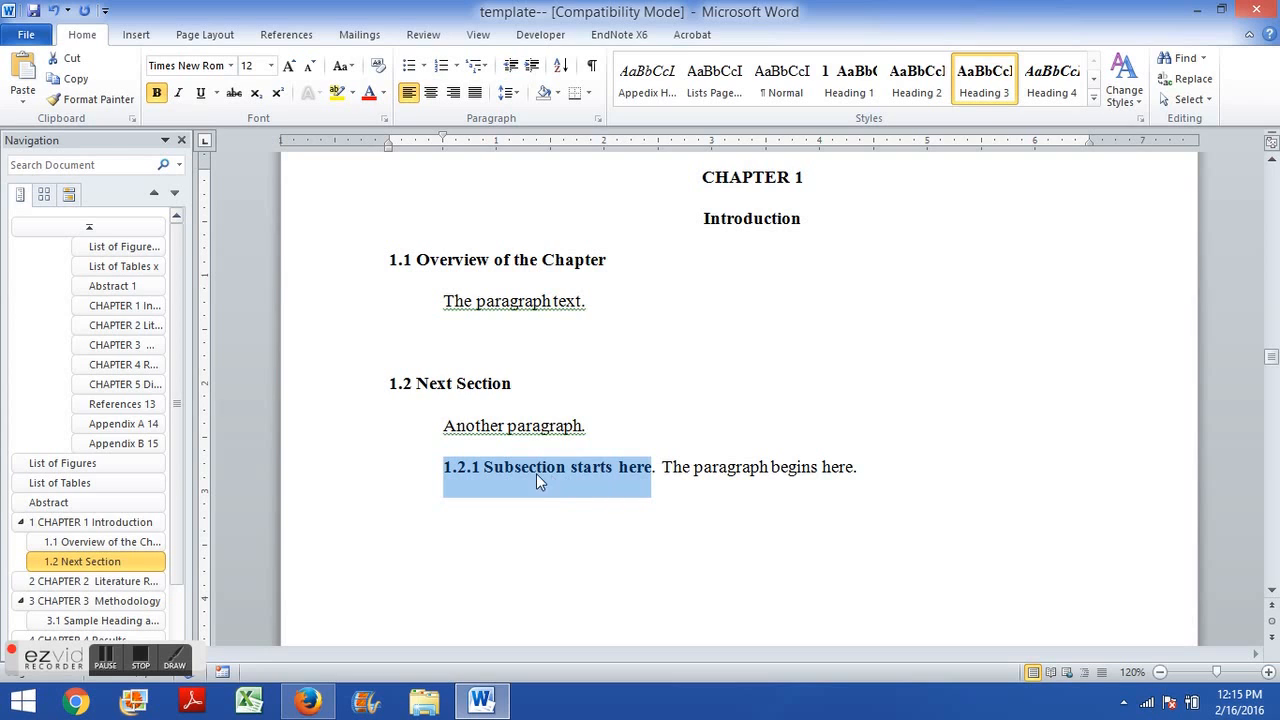
click(491, 472)
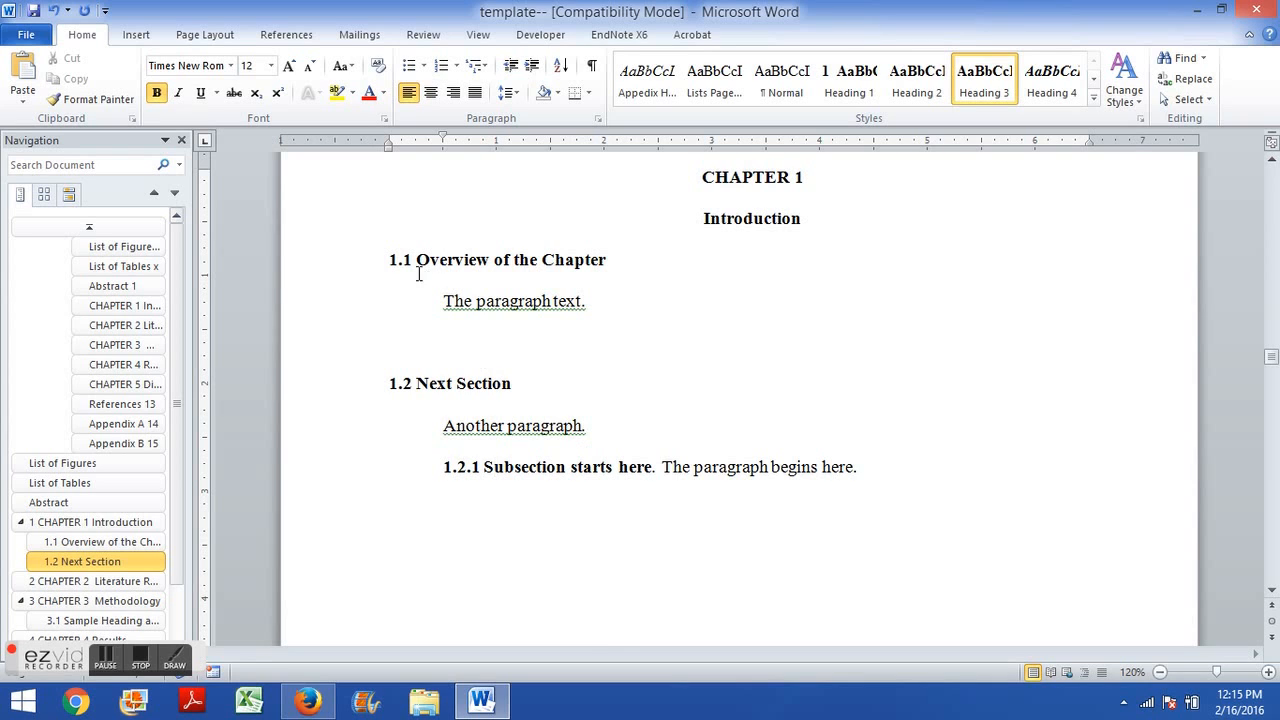
drag(389, 260, 614, 264)
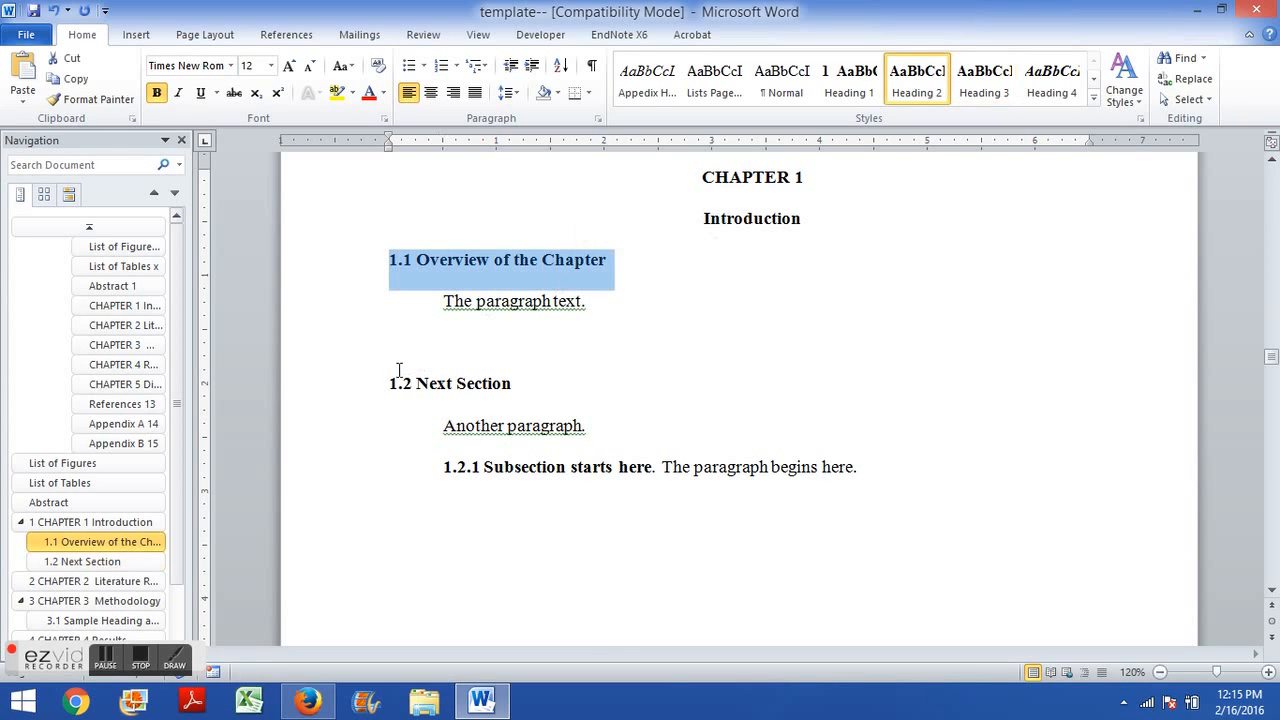
drag(389, 380, 514, 363)
drag(401, 264, 587, 262)
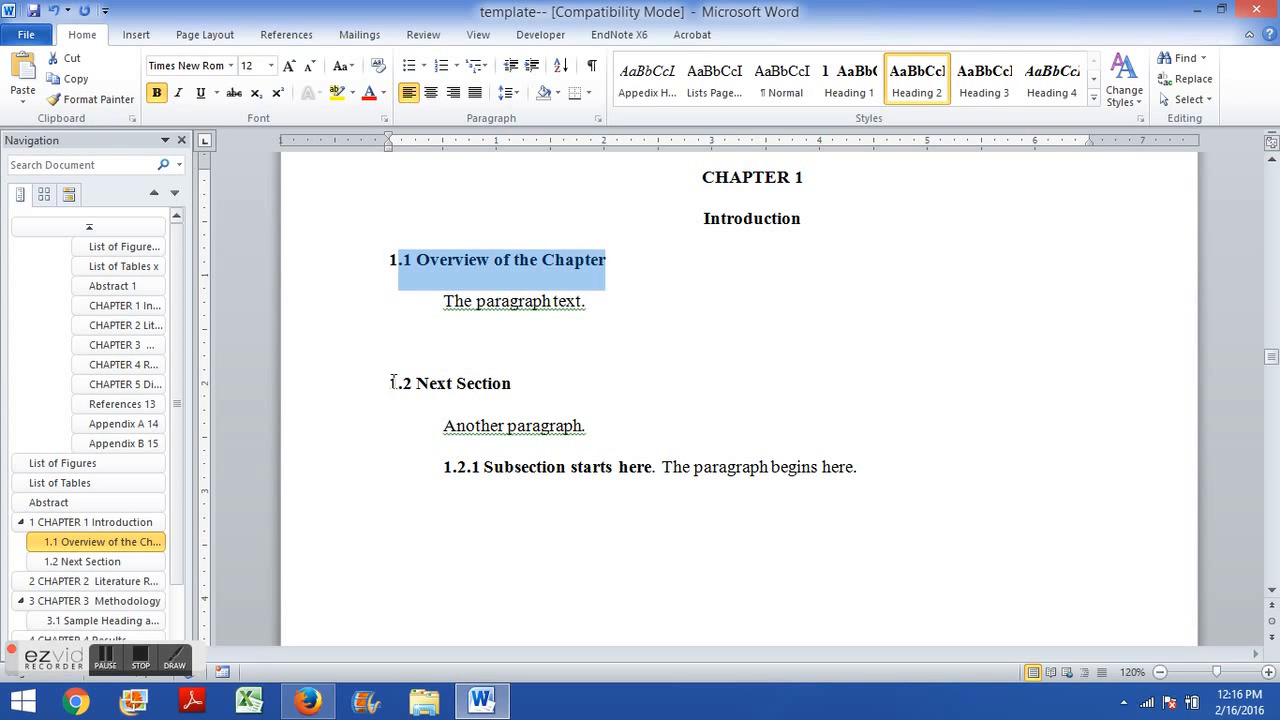
drag(393, 381, 508, 382)
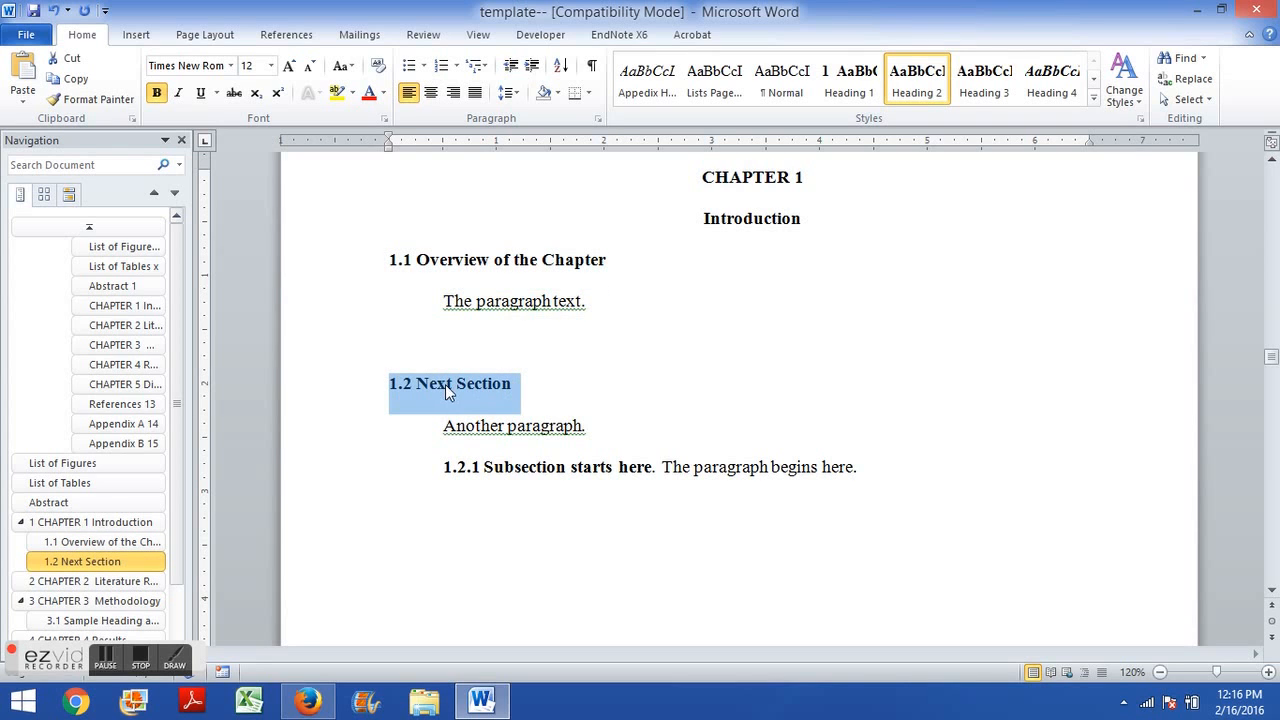
click(572, 474)
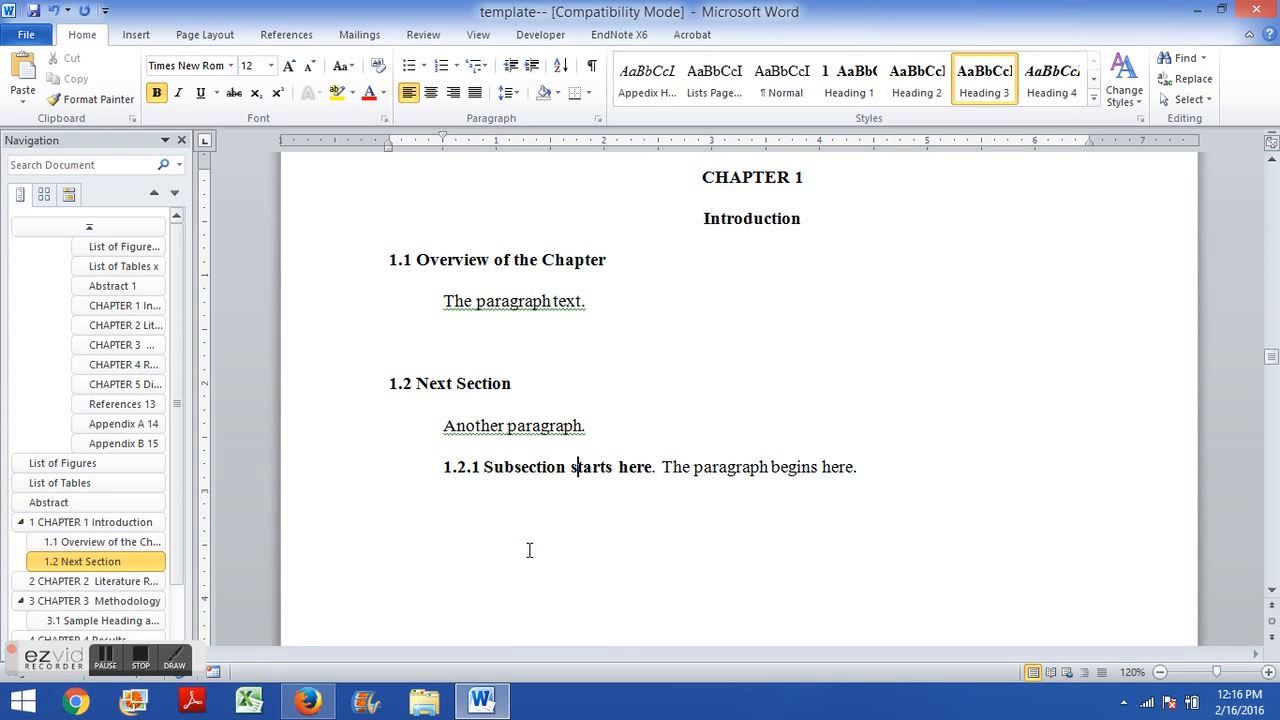
click(440, 259)
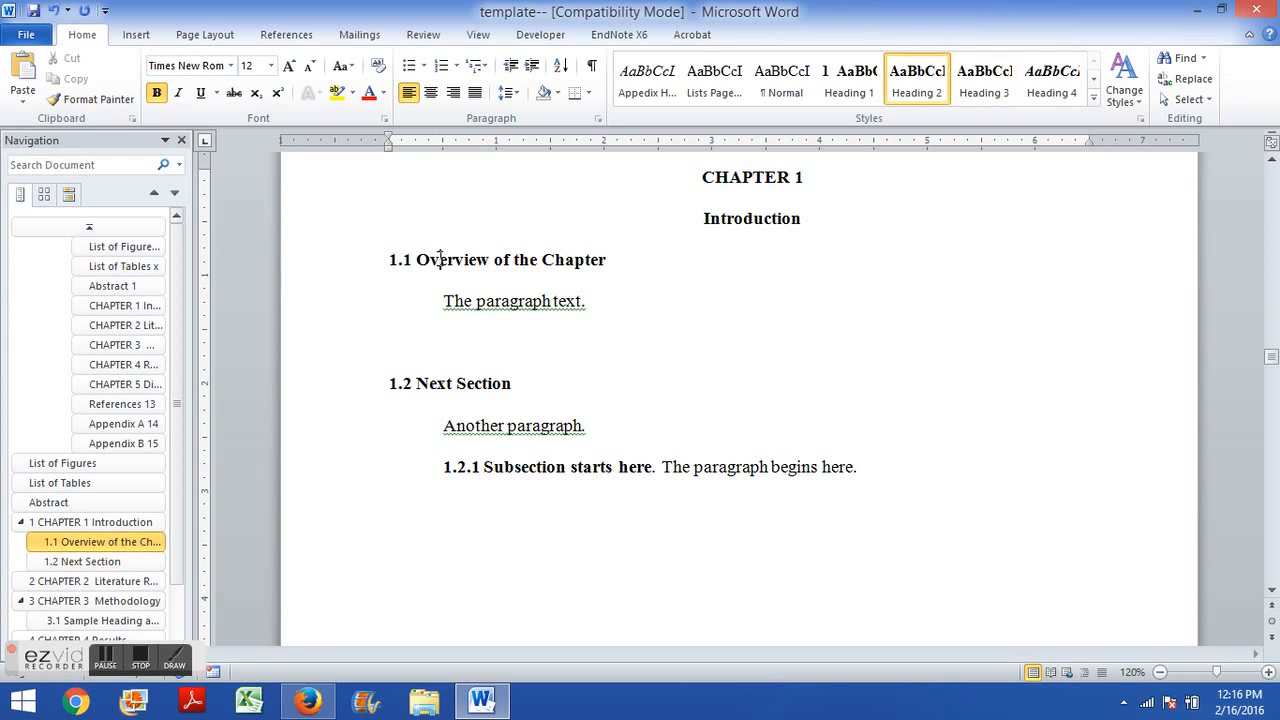
click(430, 383)
click(505, 452)
Update the entire table of contents so it includes the new chapter headings.
scroll(545, 528, up, 15)
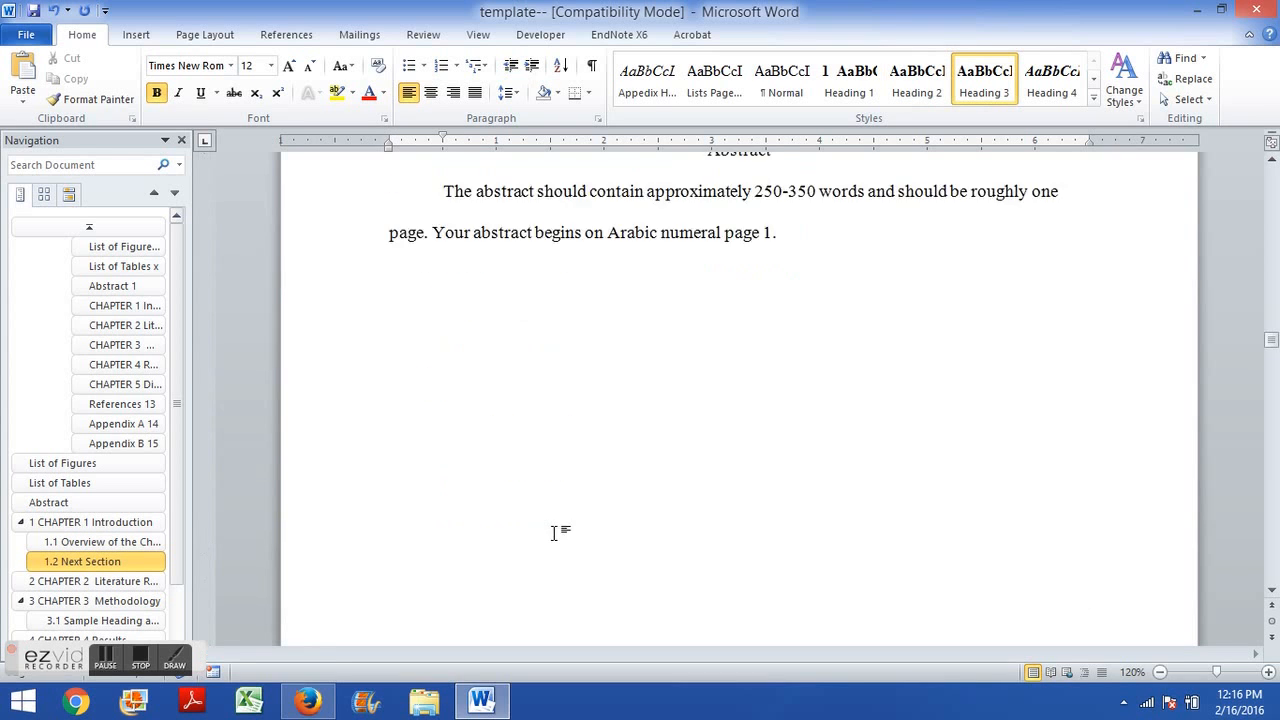
scroll(555, 531, up, 10)
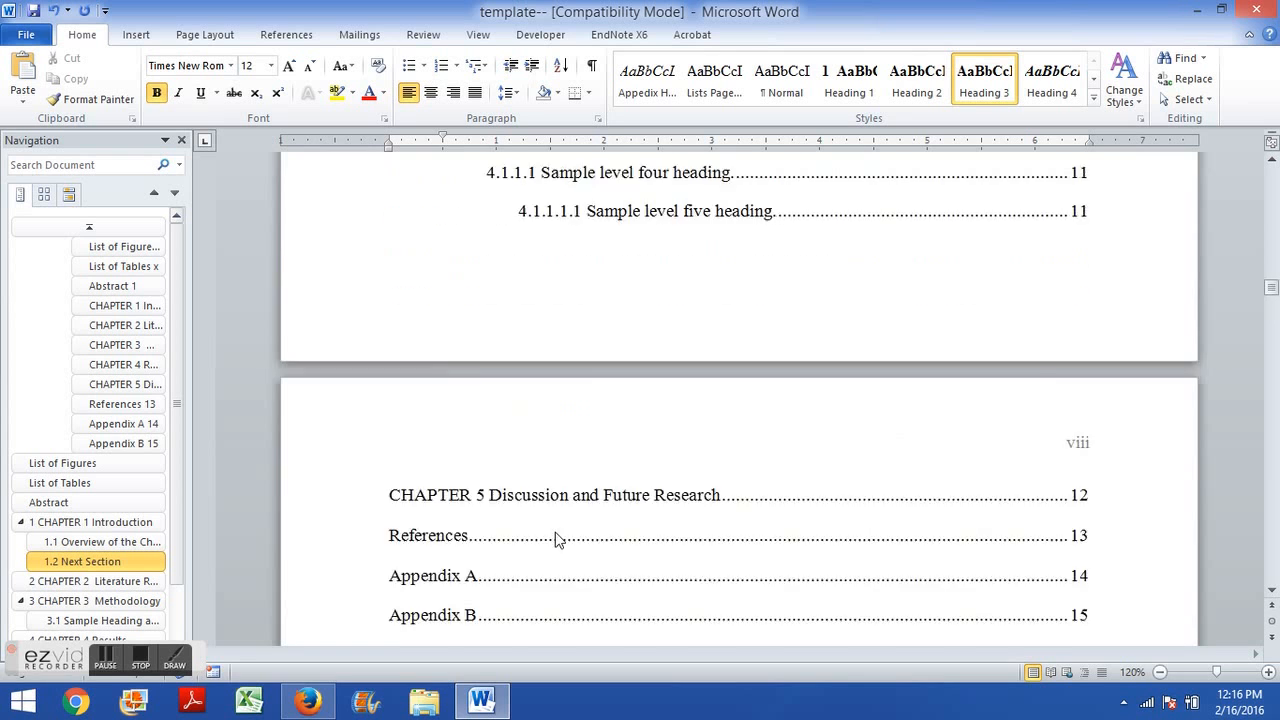
scroll(556, 530, down, 3)
click(458, 291)
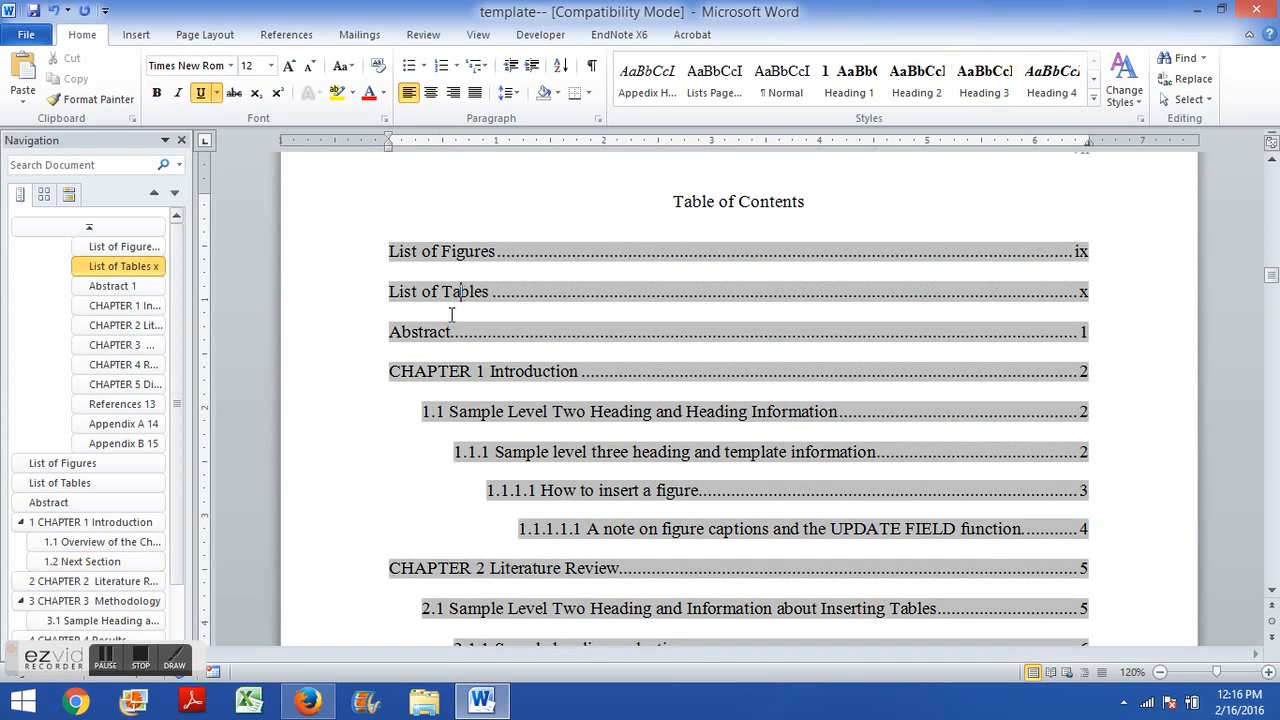
right_click(485, 293)
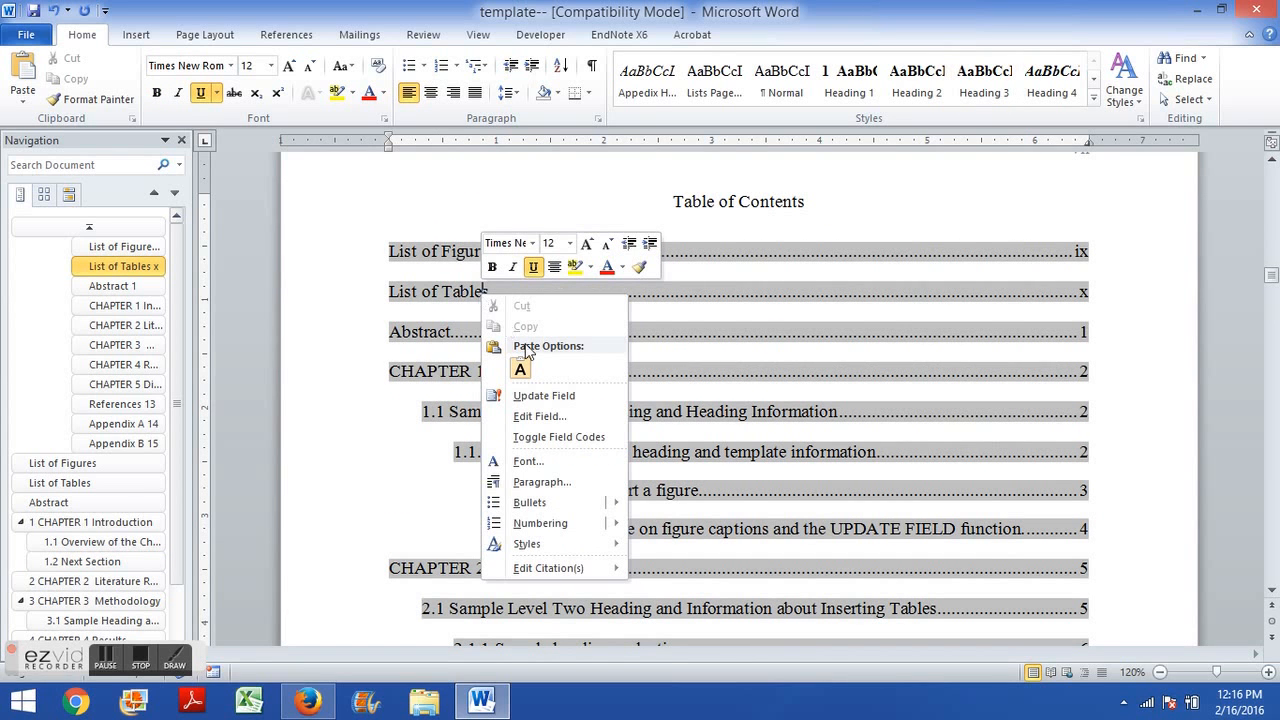
click(567, 394)
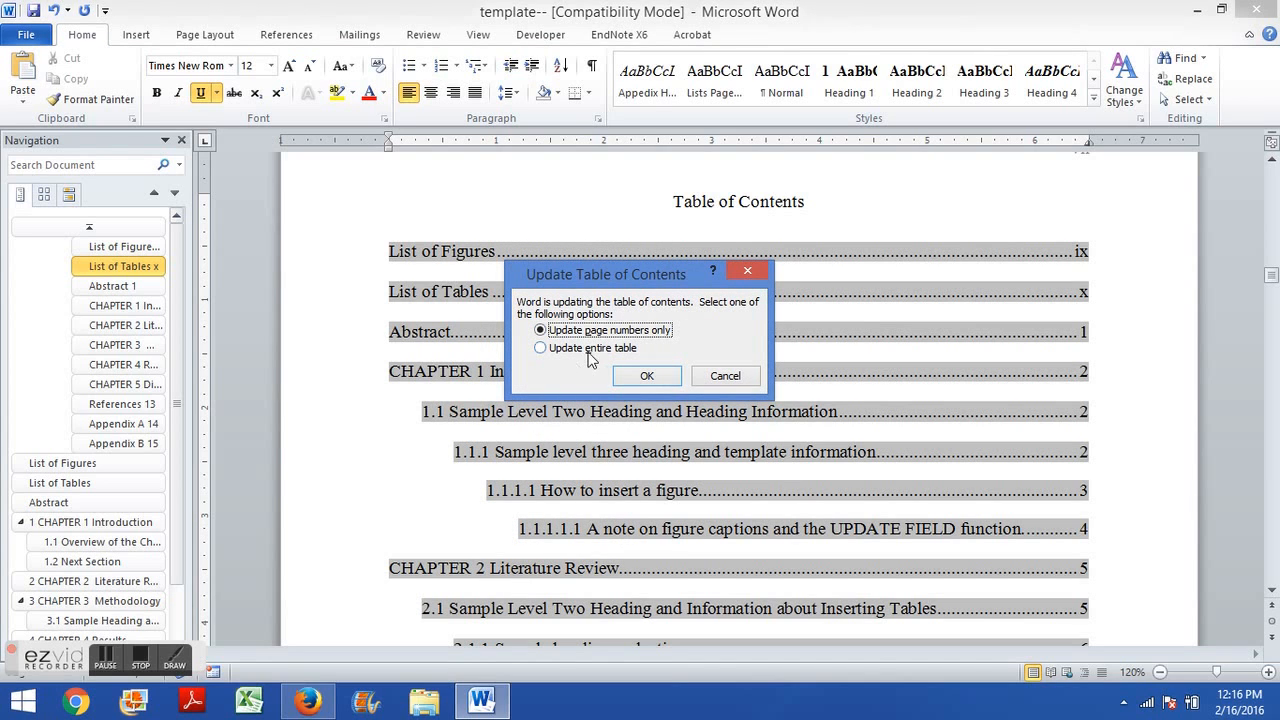
click(557, 357)
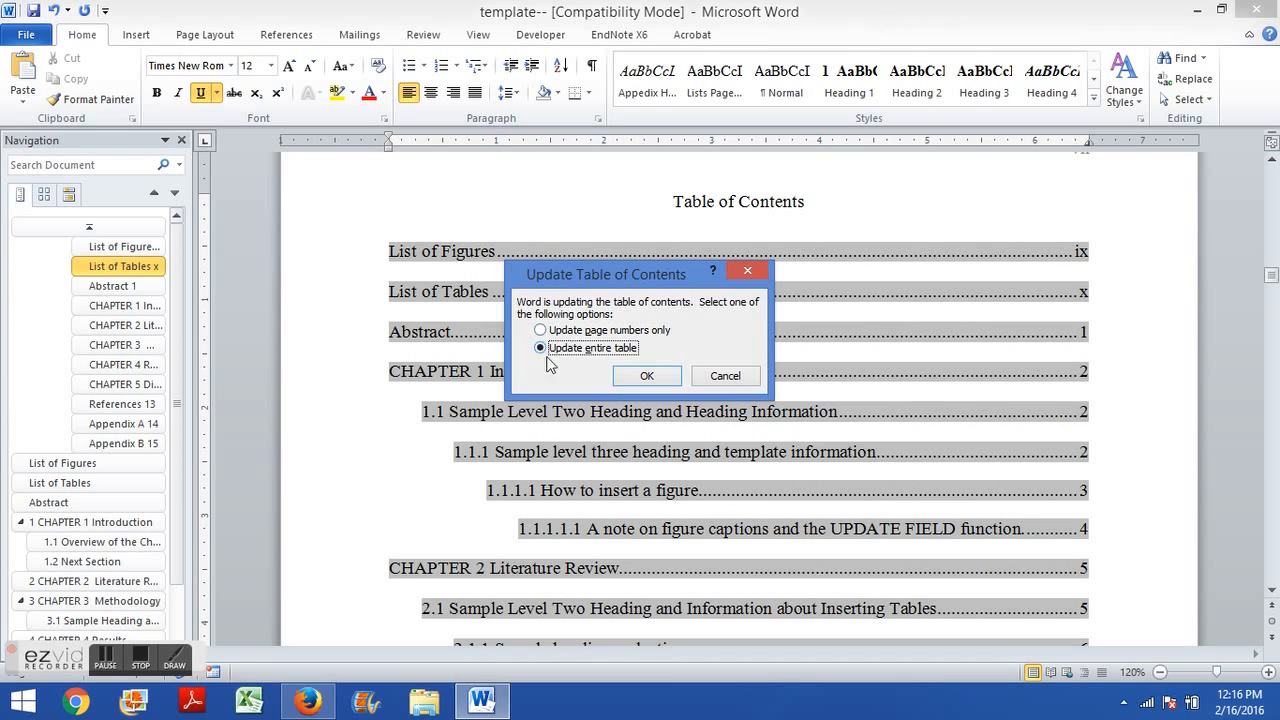
click(647, 375)
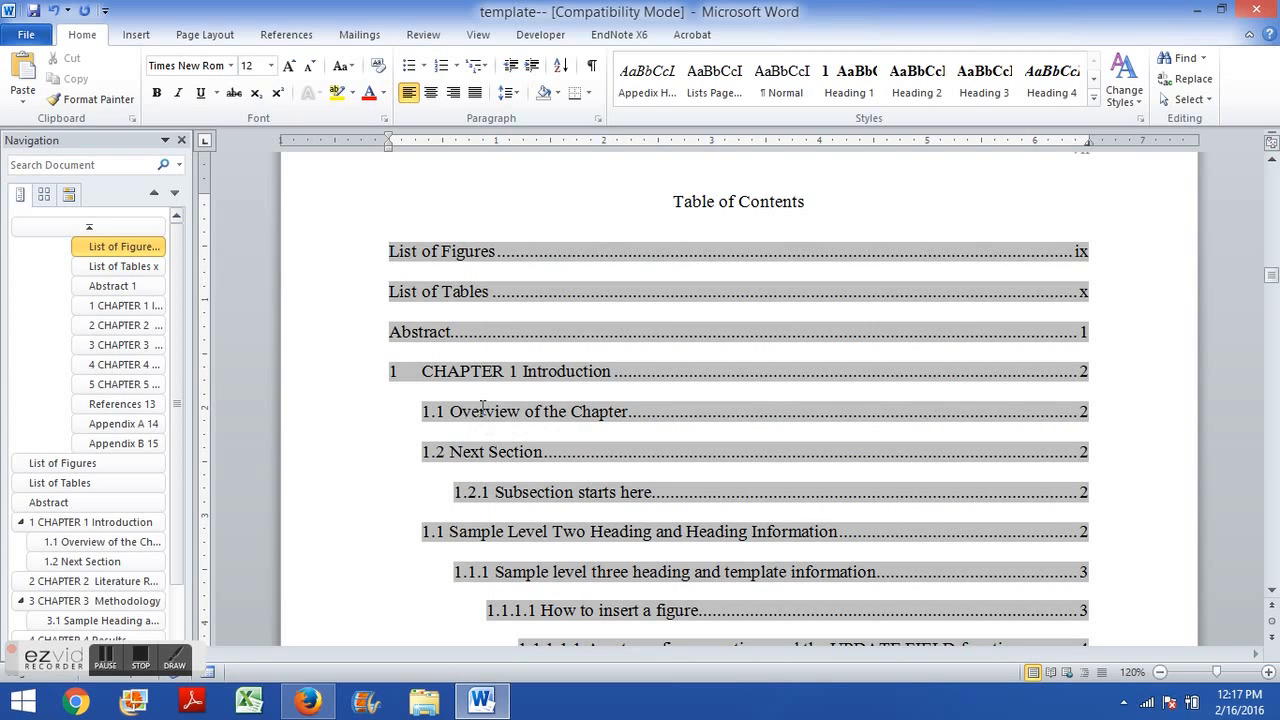
click(466, 292)
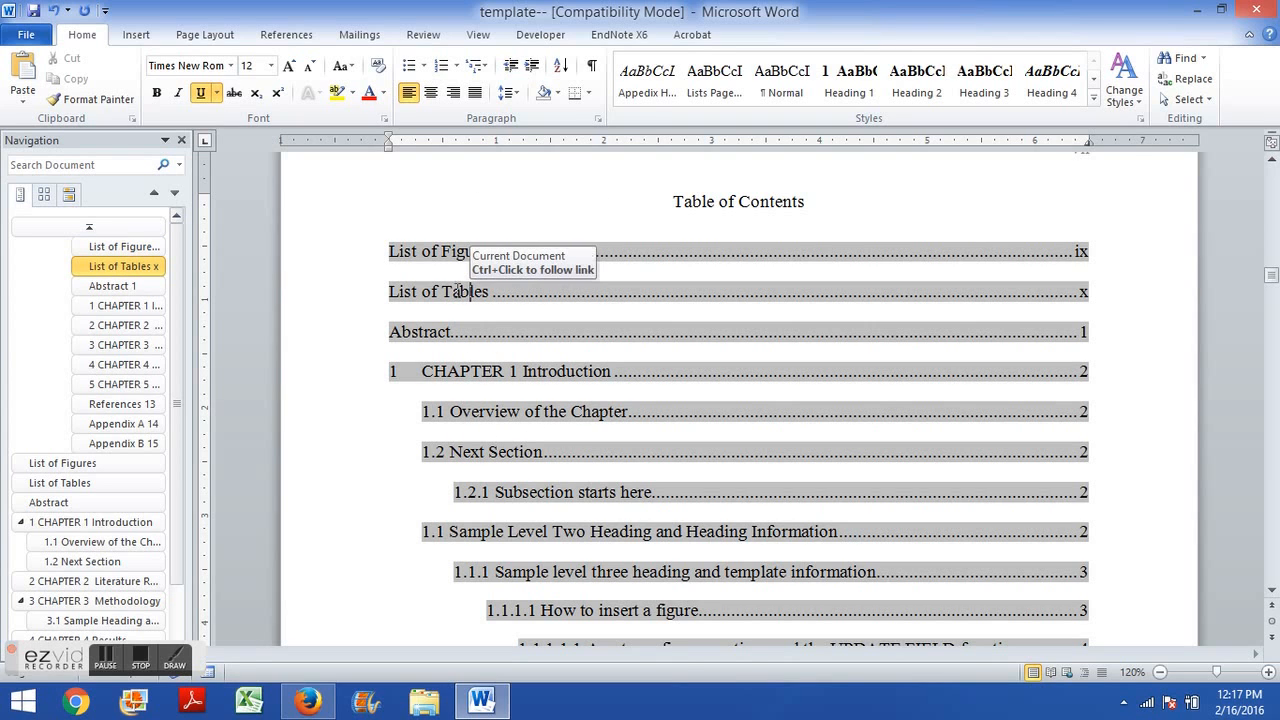
click(471, 251)
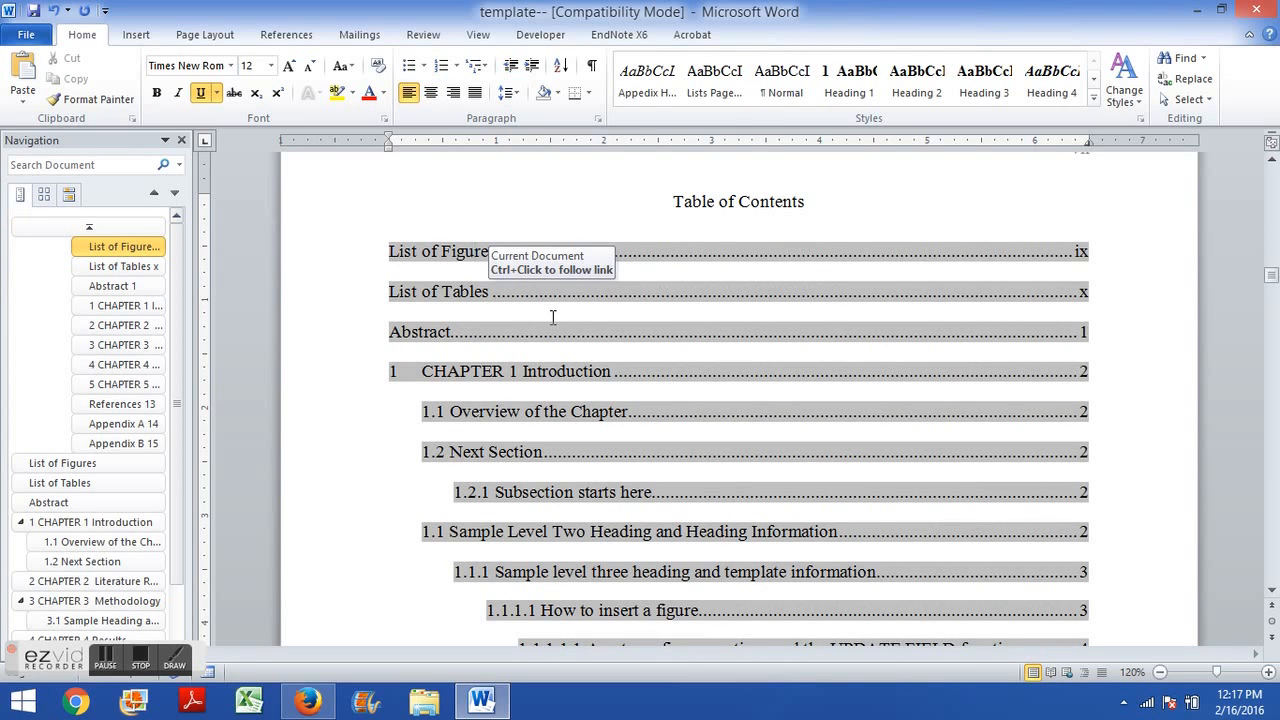
key(F9)
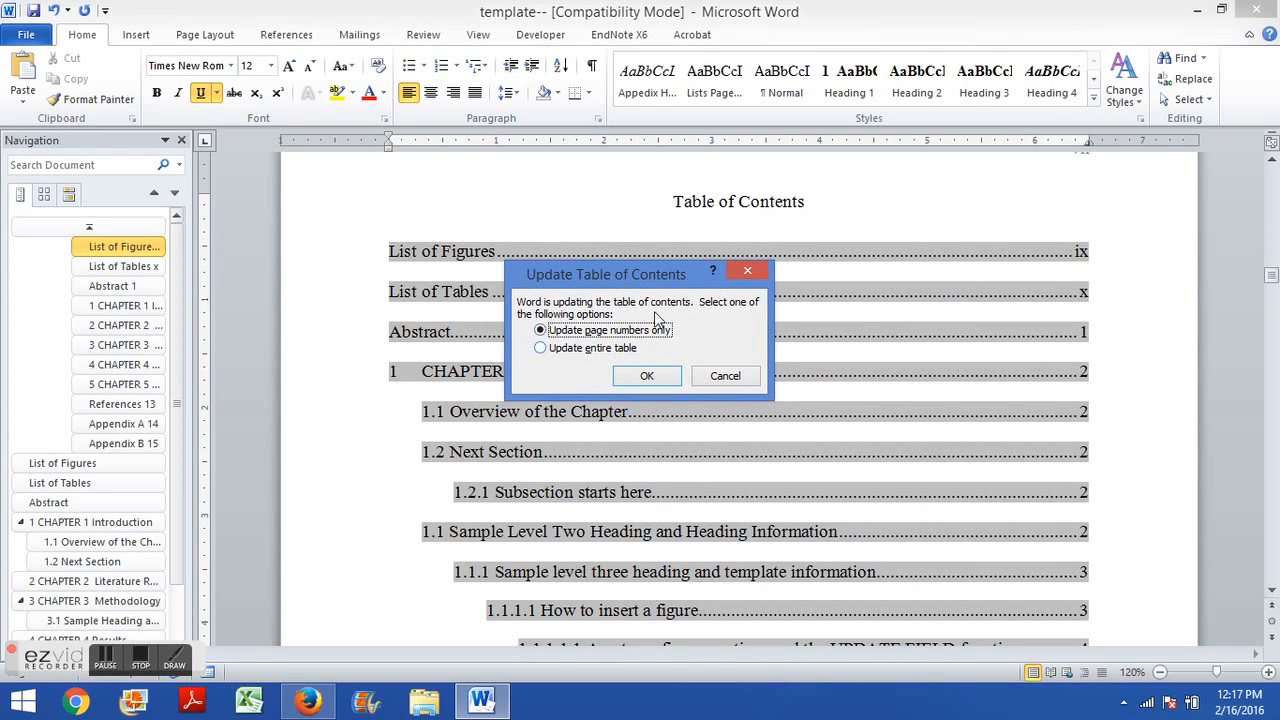
click(720, 376)
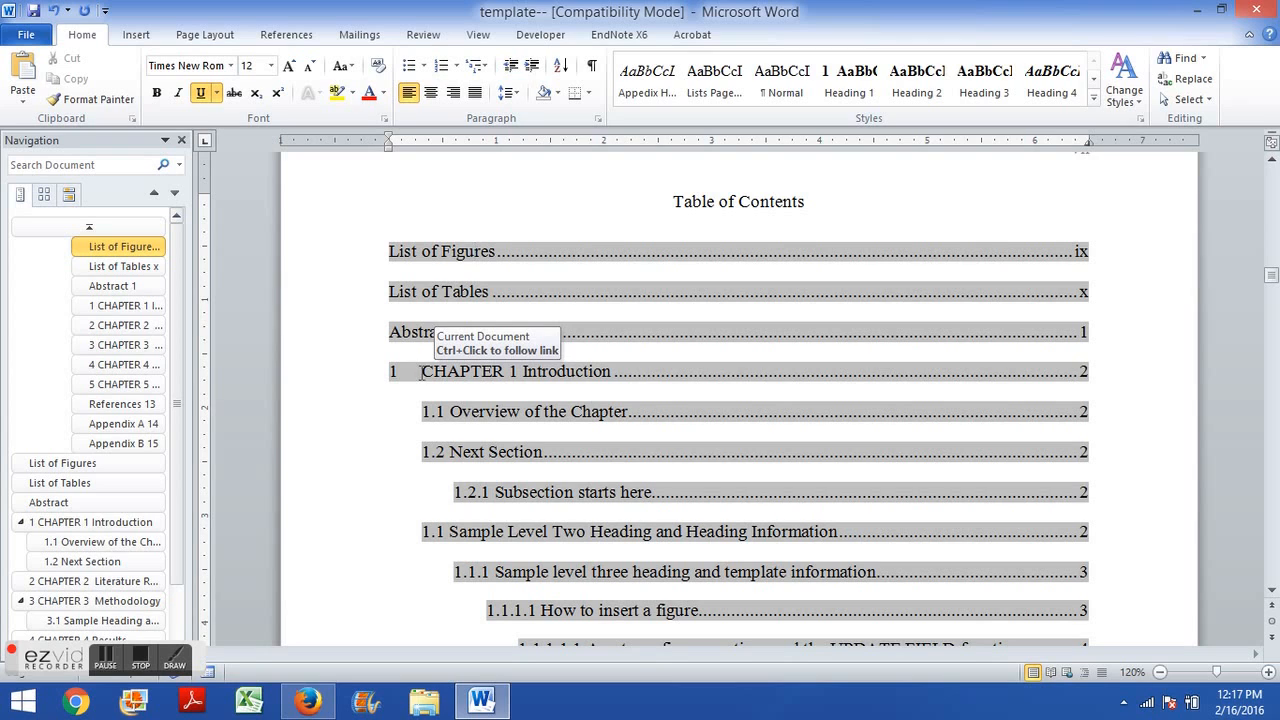
Delete the chapter number in front of the CHAPTER 1 Introduction entry in the table of contents.
drag(390, 372, 424, 372)
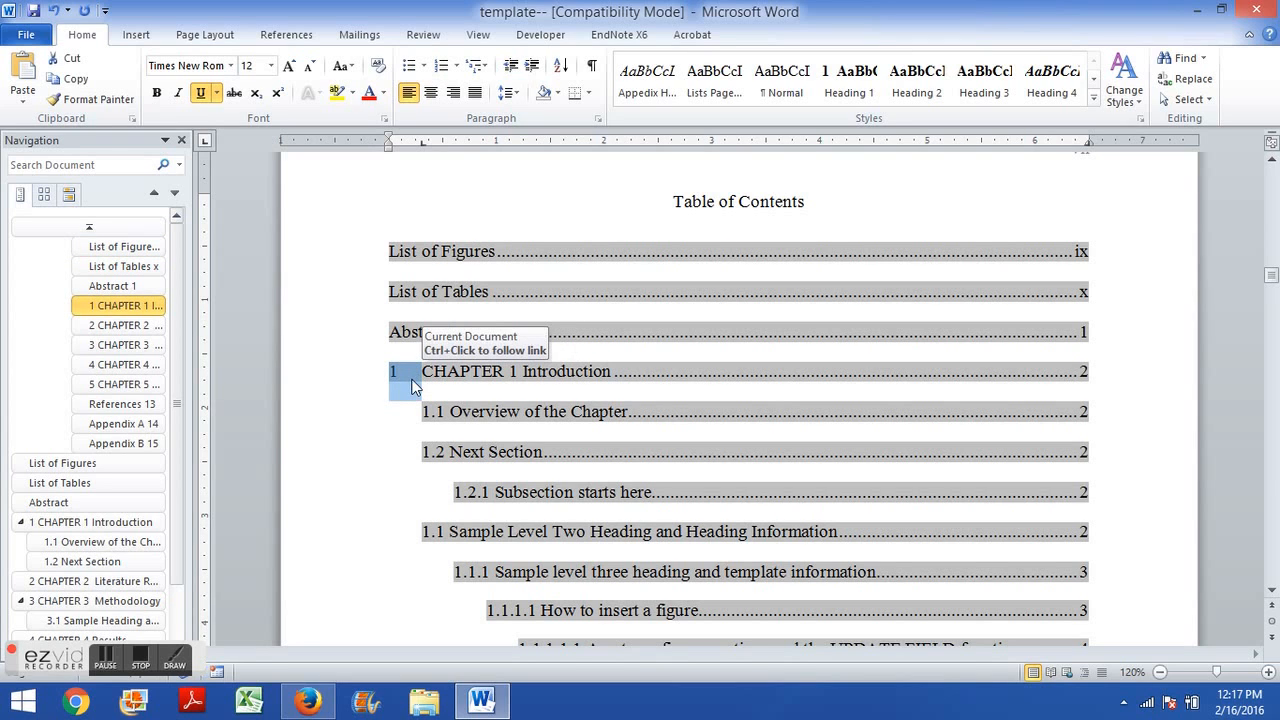
click(434, 380)
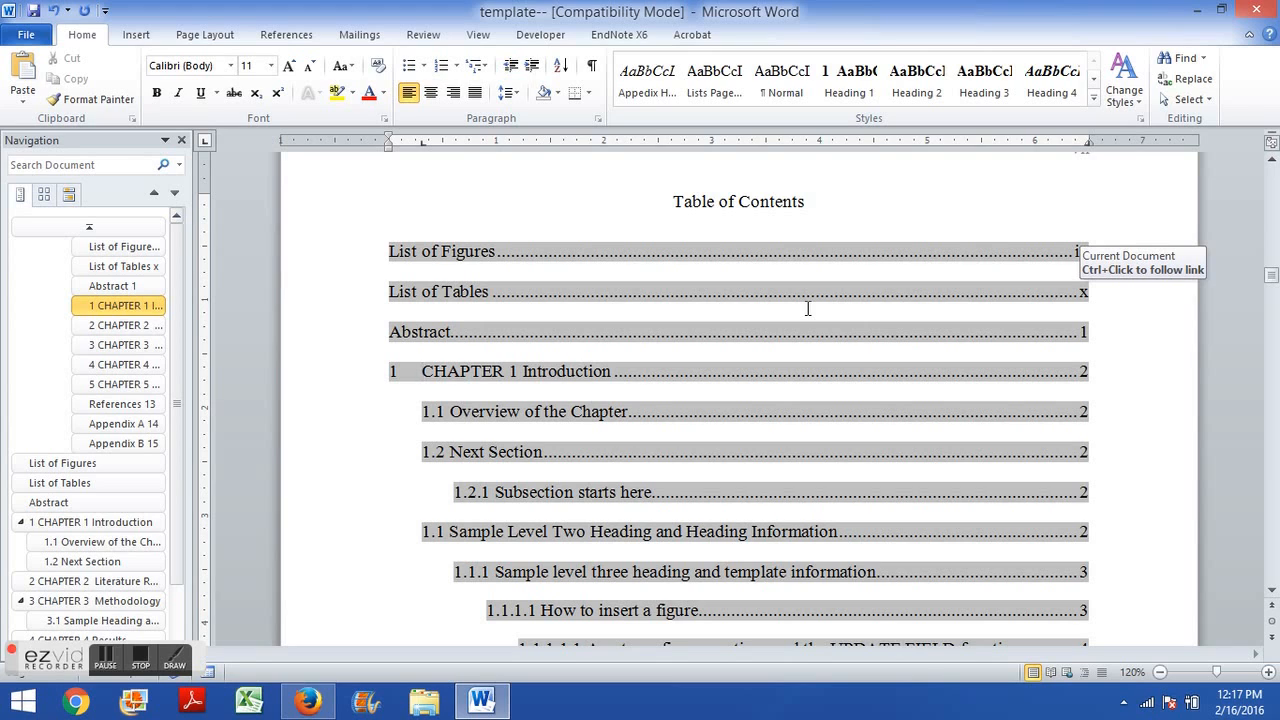
key(BackSpace)
key(BackSpace)
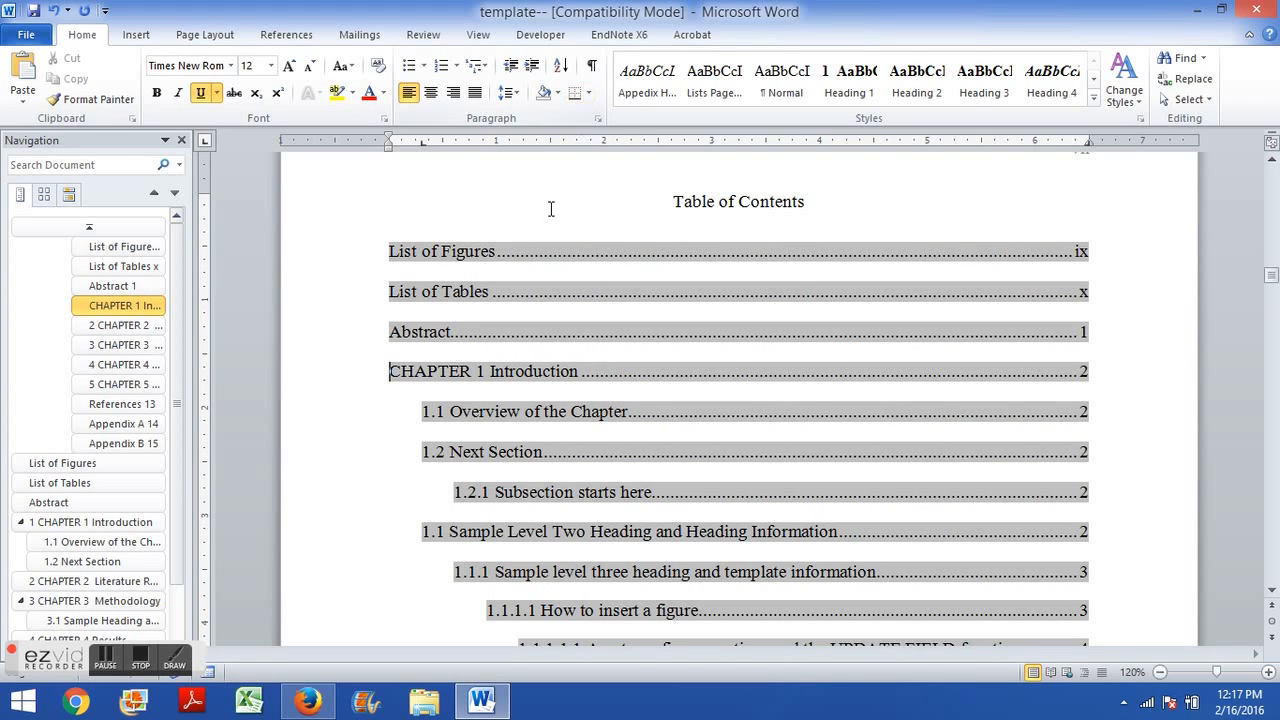
click(337, 300)
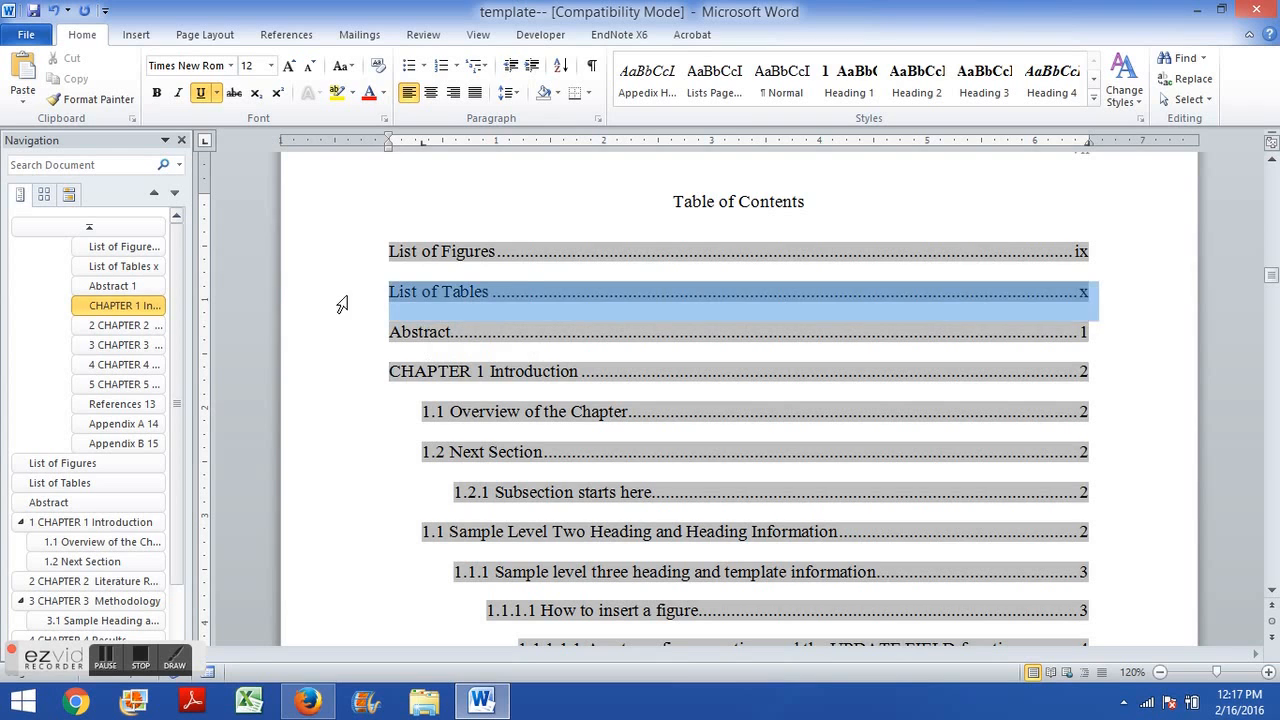
click(480, 212)
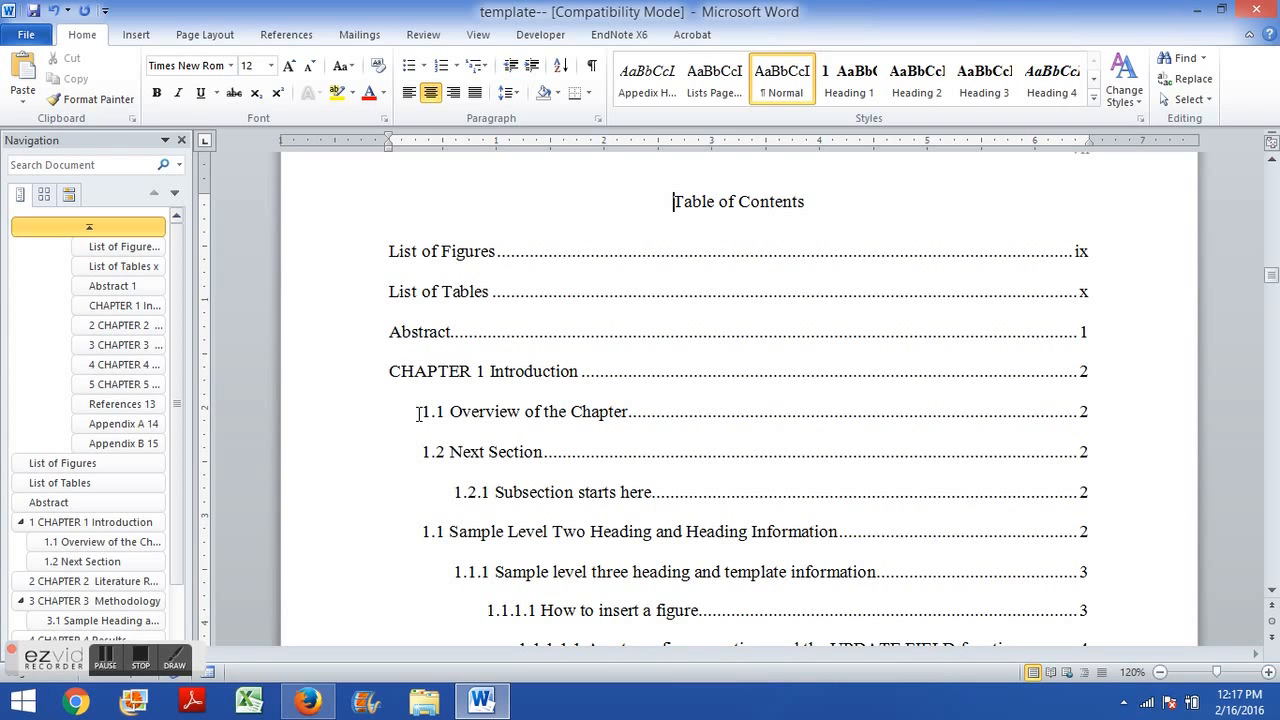
click(434, 302)
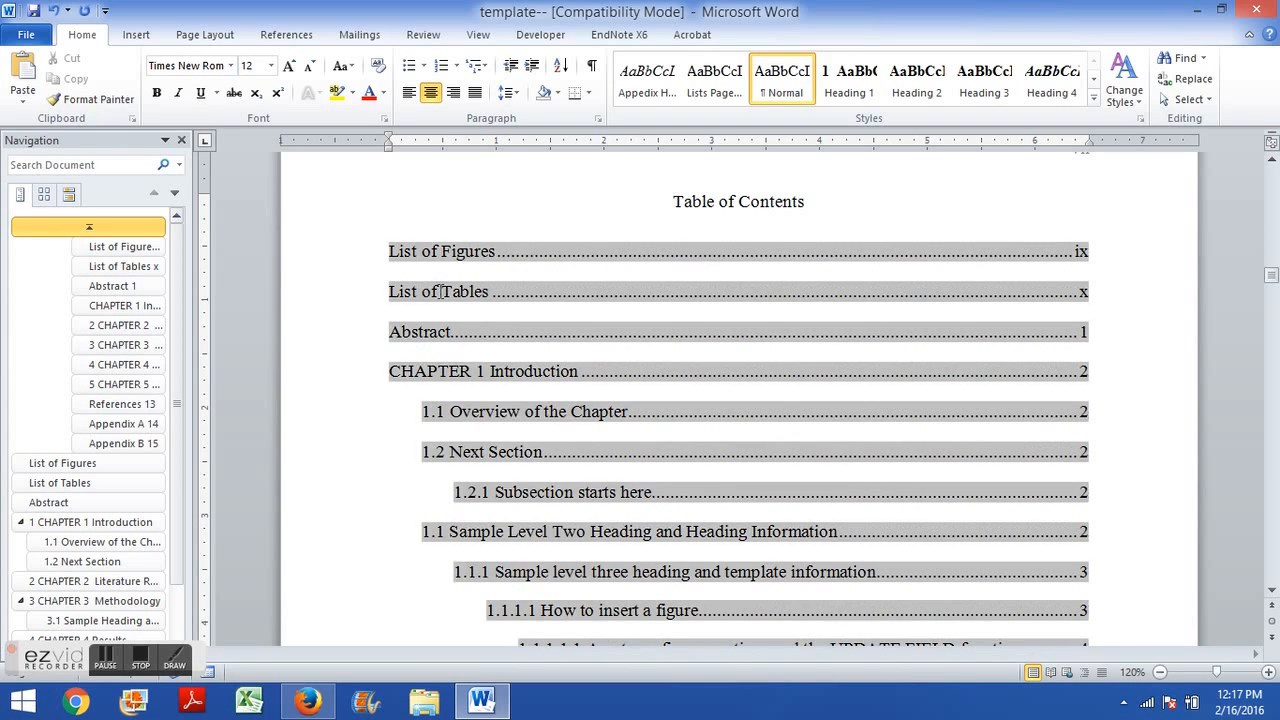
Regenerate the entire table of contents once more.
right_click(444, 292)
click(498, 393)
click(566, 347)
click(626, 375)
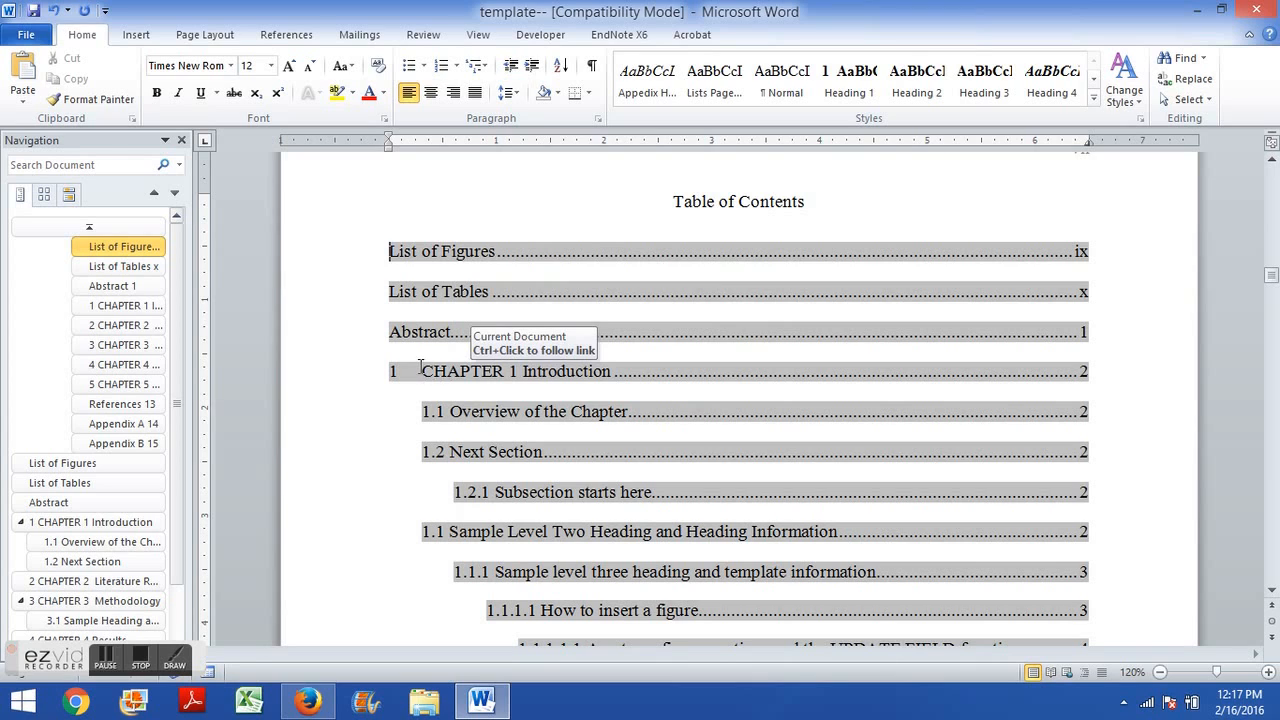
Type 1.2.2 Another level three subsection. Here is the paragraph. on the blank line below the 1.2.1 subsection.
drag(418, 370, 387, 371)
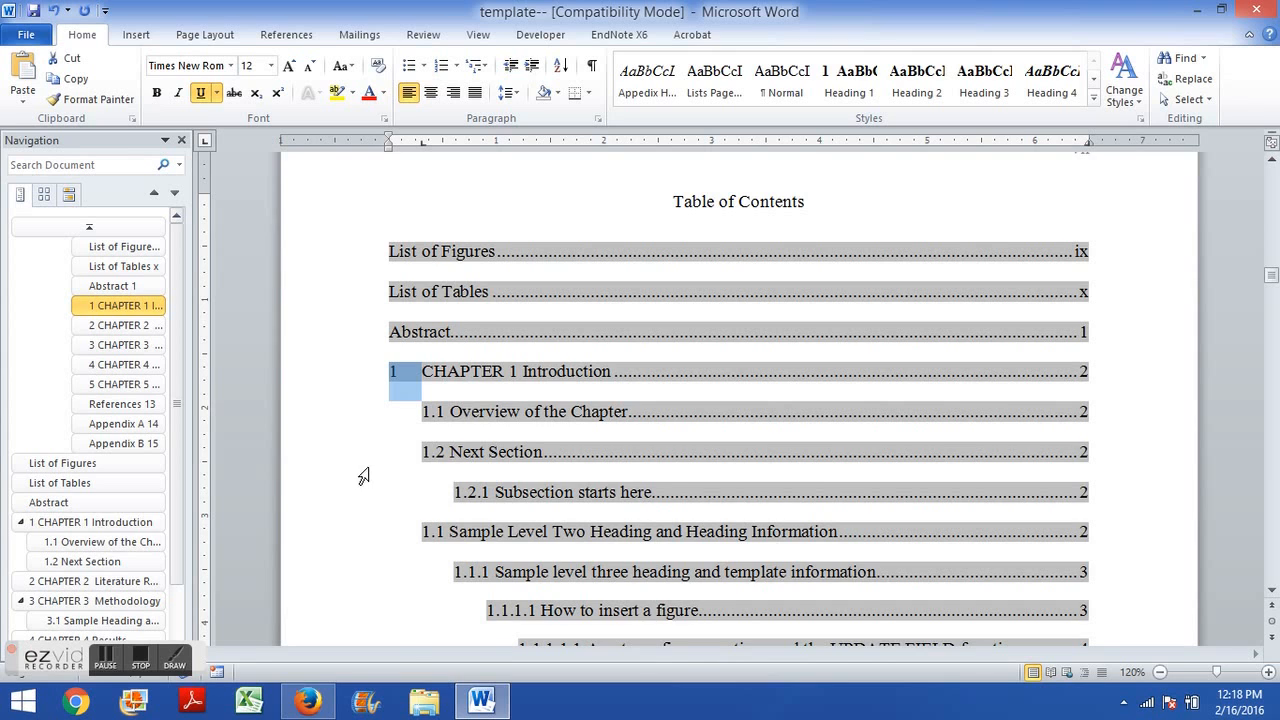
scroll(363, 466, down, 1)
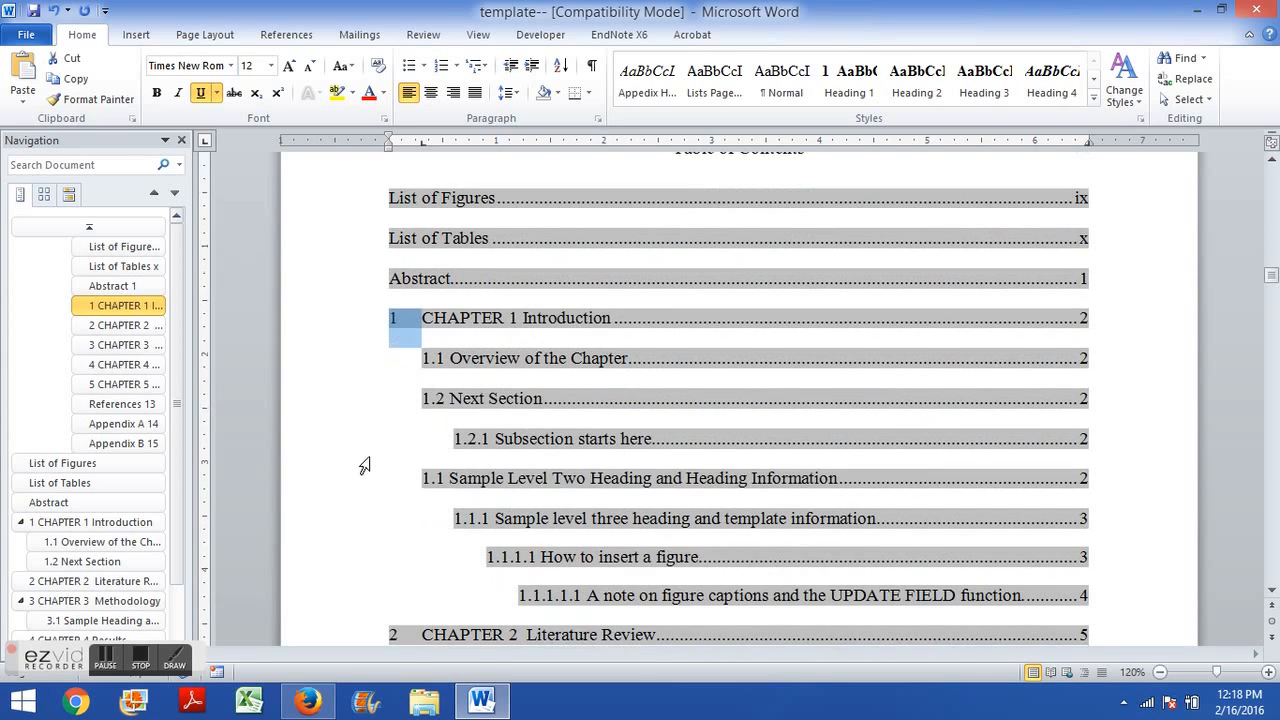
ctrl+click(460, 371)
scroll(486, 474, down, 2)
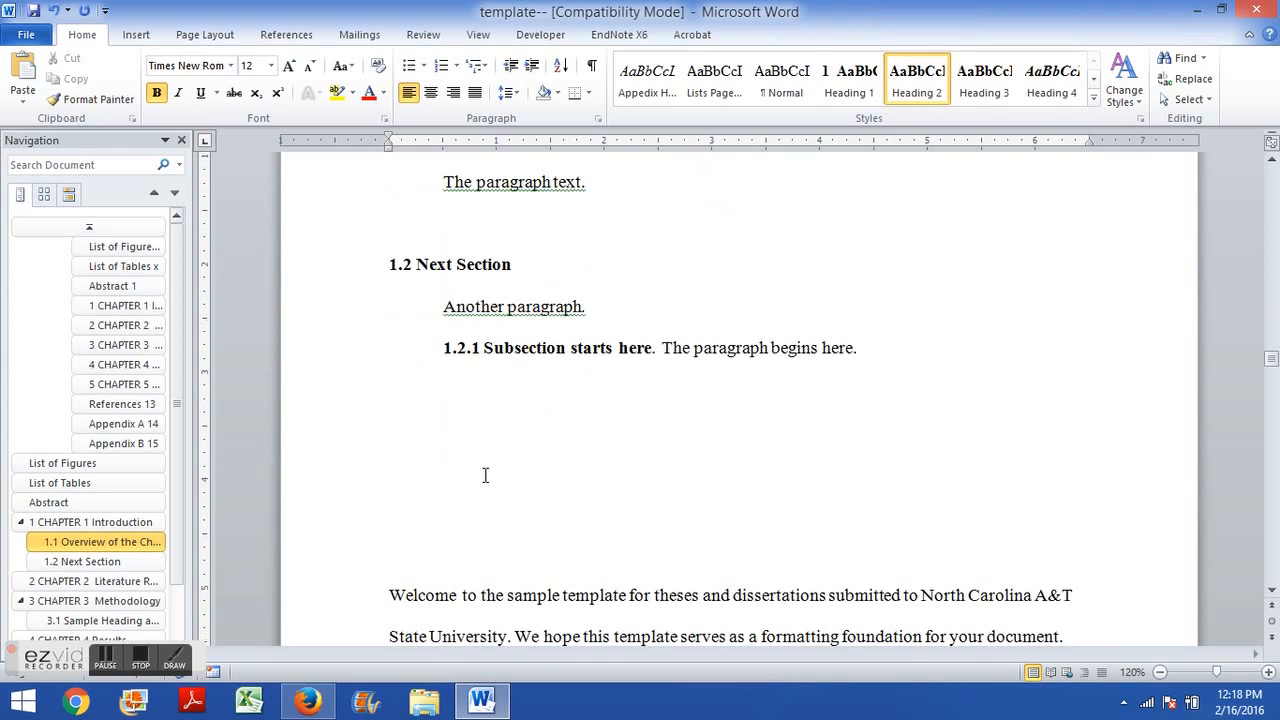
click(507, 422)
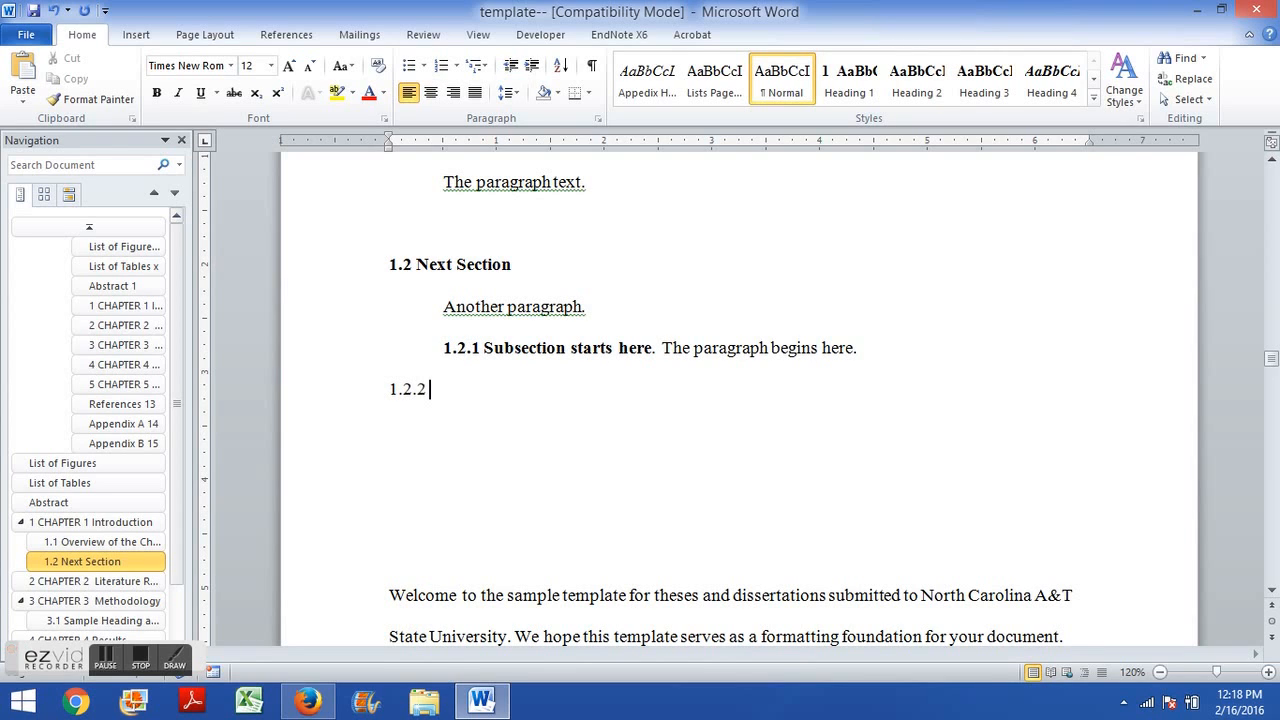
text(1.2.2 Another level three)
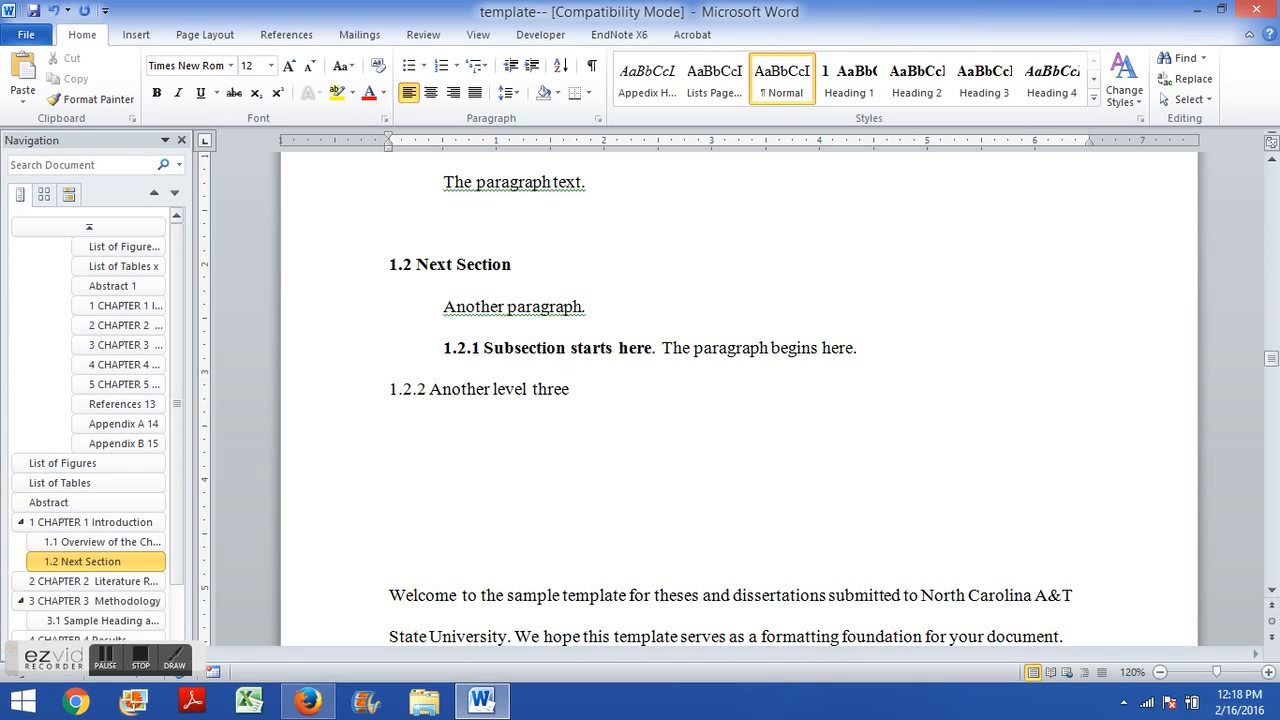
text( subsection. Here i)
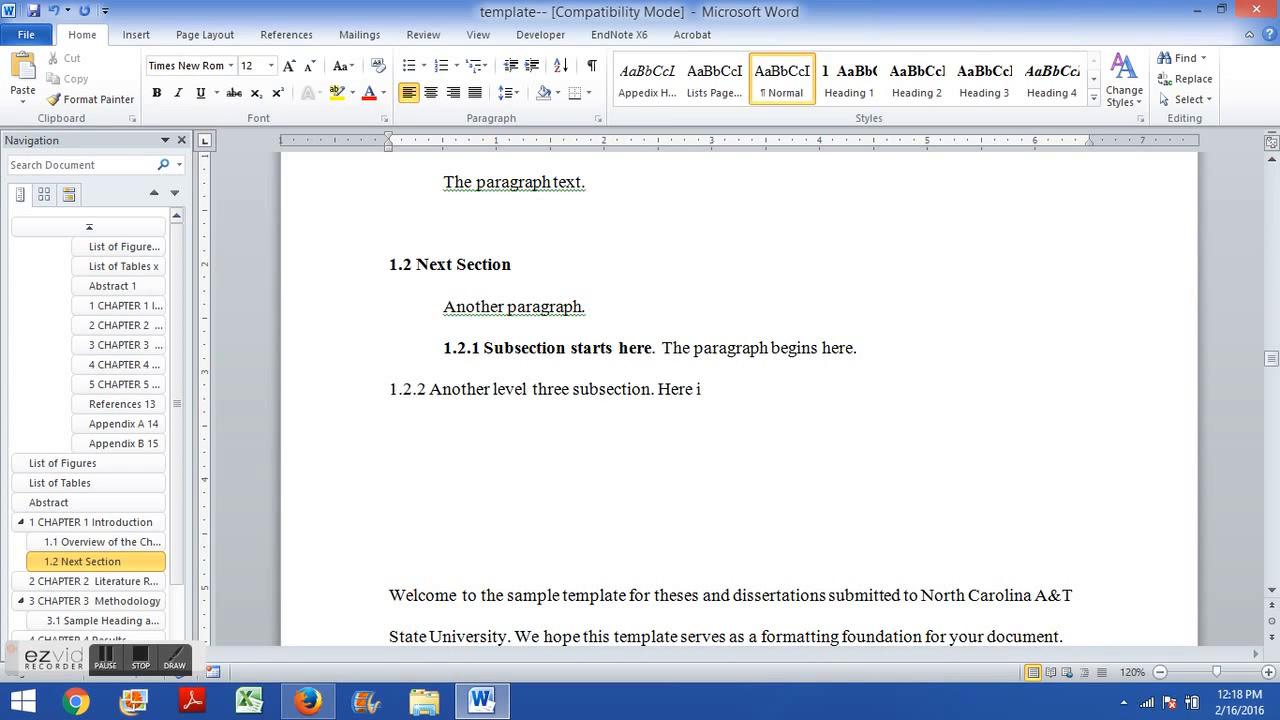
text(s the paragraph.)
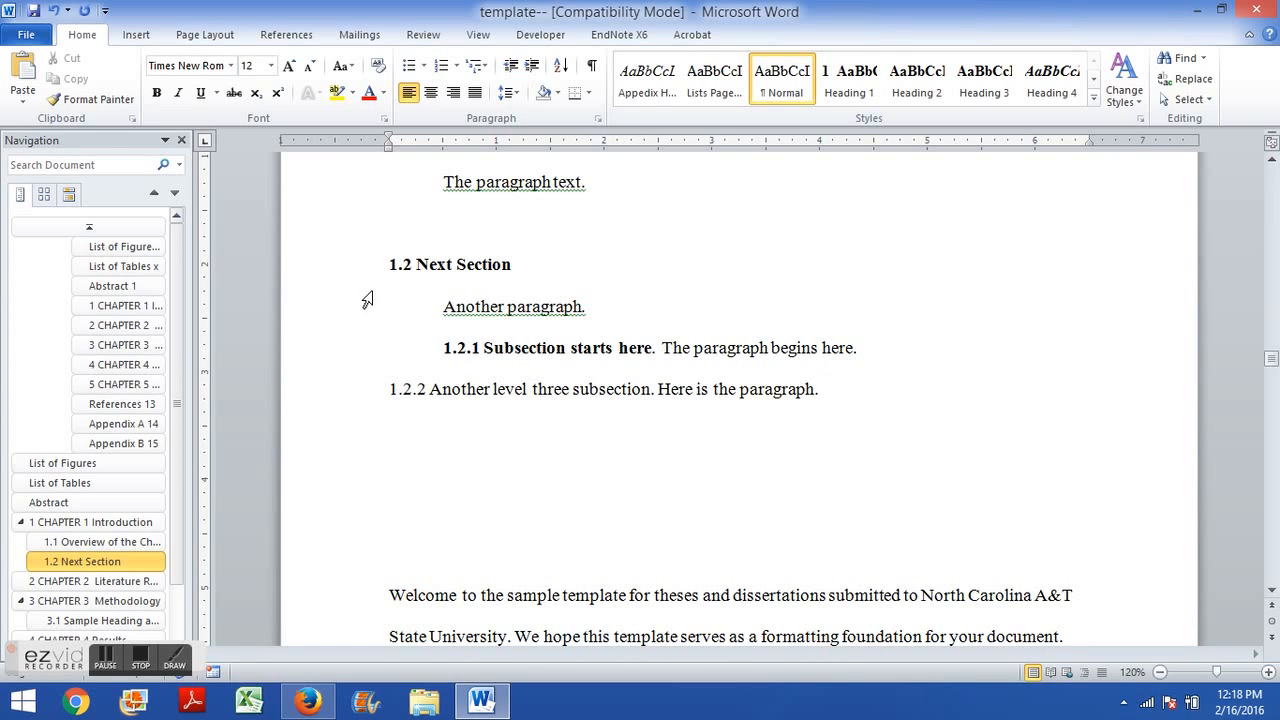
Apply the Heading 3 style to the 1.2.2 line and indent it.
drag(820, 392, 380, 400)
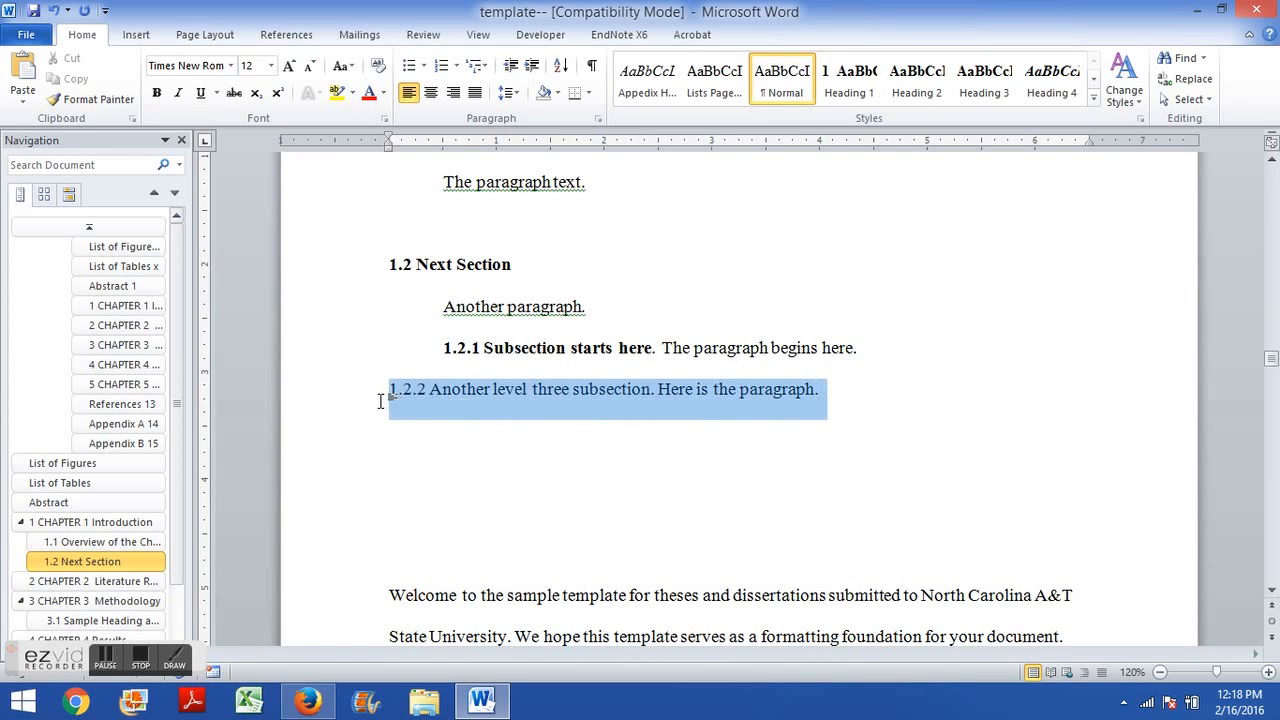
click(993, 93)
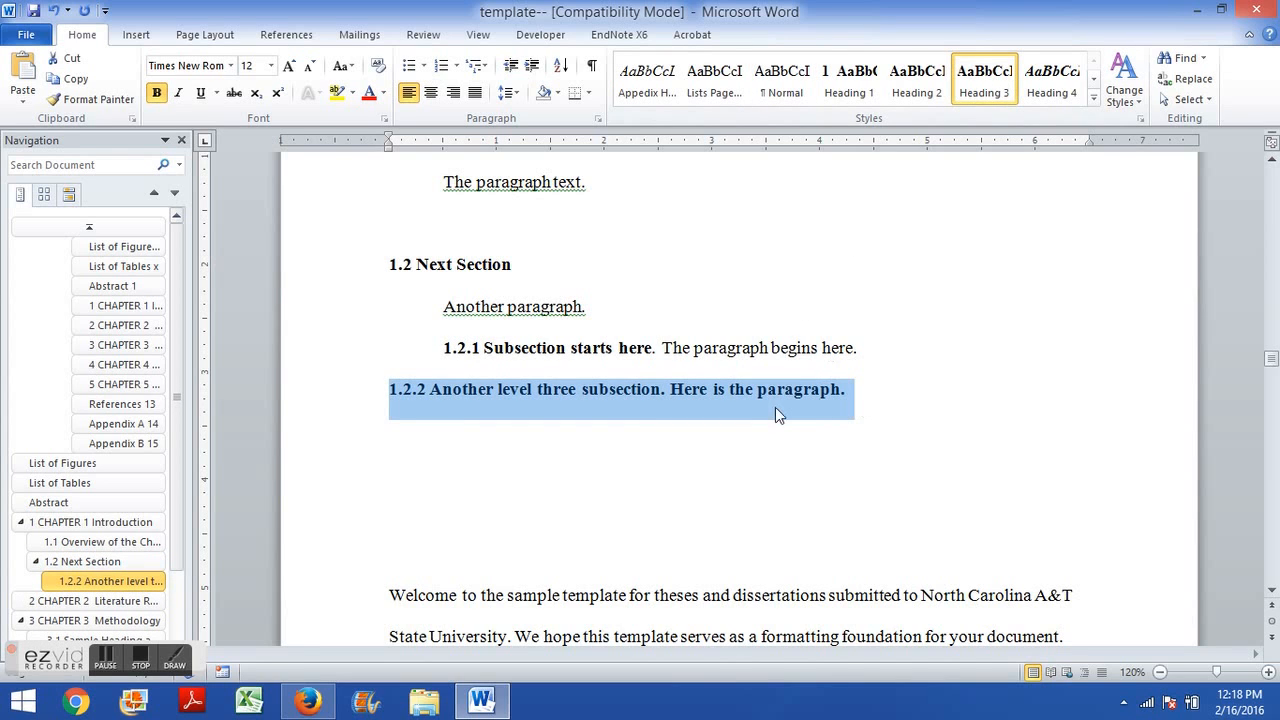
click(384, 396)
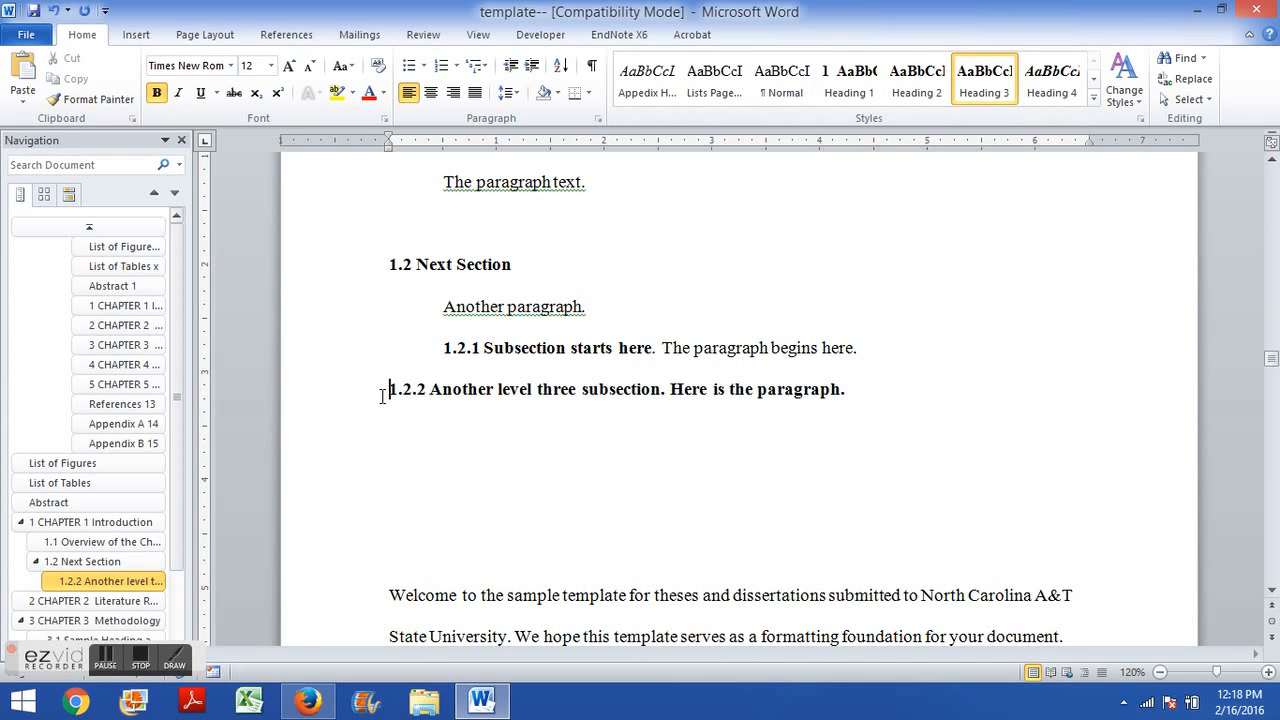
key(Tab)
Remove bold from the sentence Here is the paragraph. after the 1.2.2 heading.
drag(752, 384, 923, 383)
key(ctrl+b)
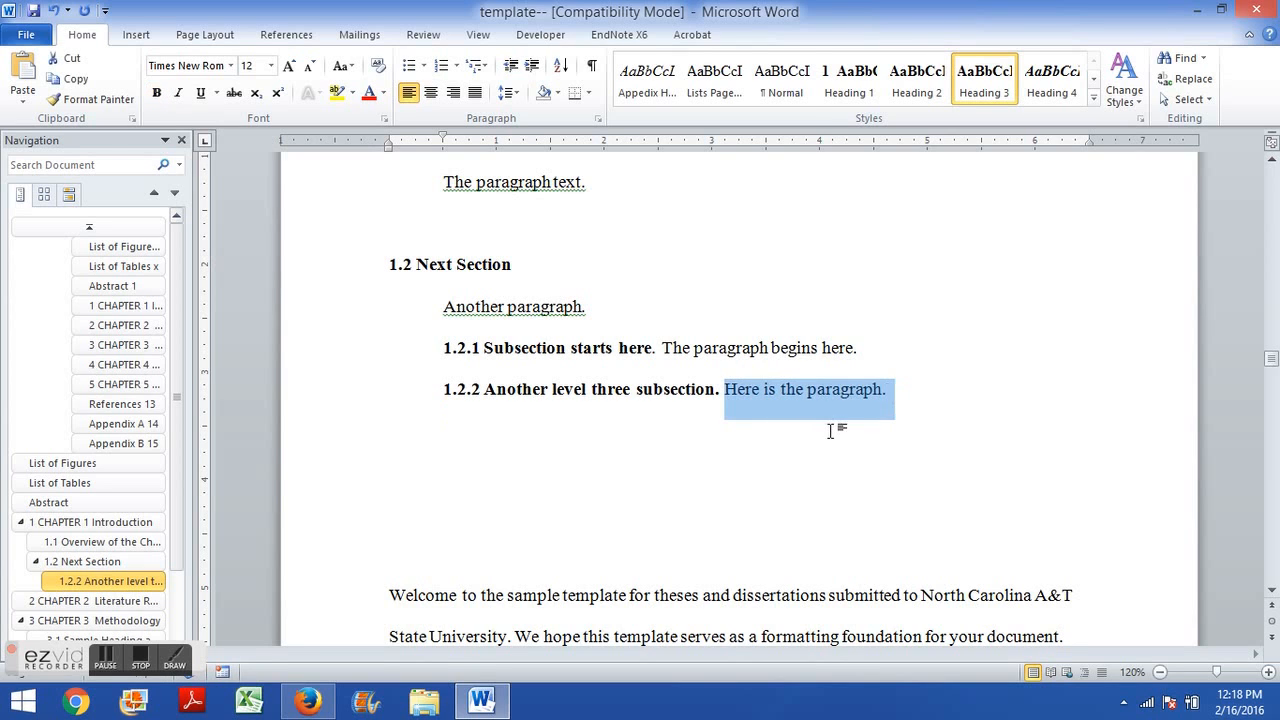
click(830, 430)
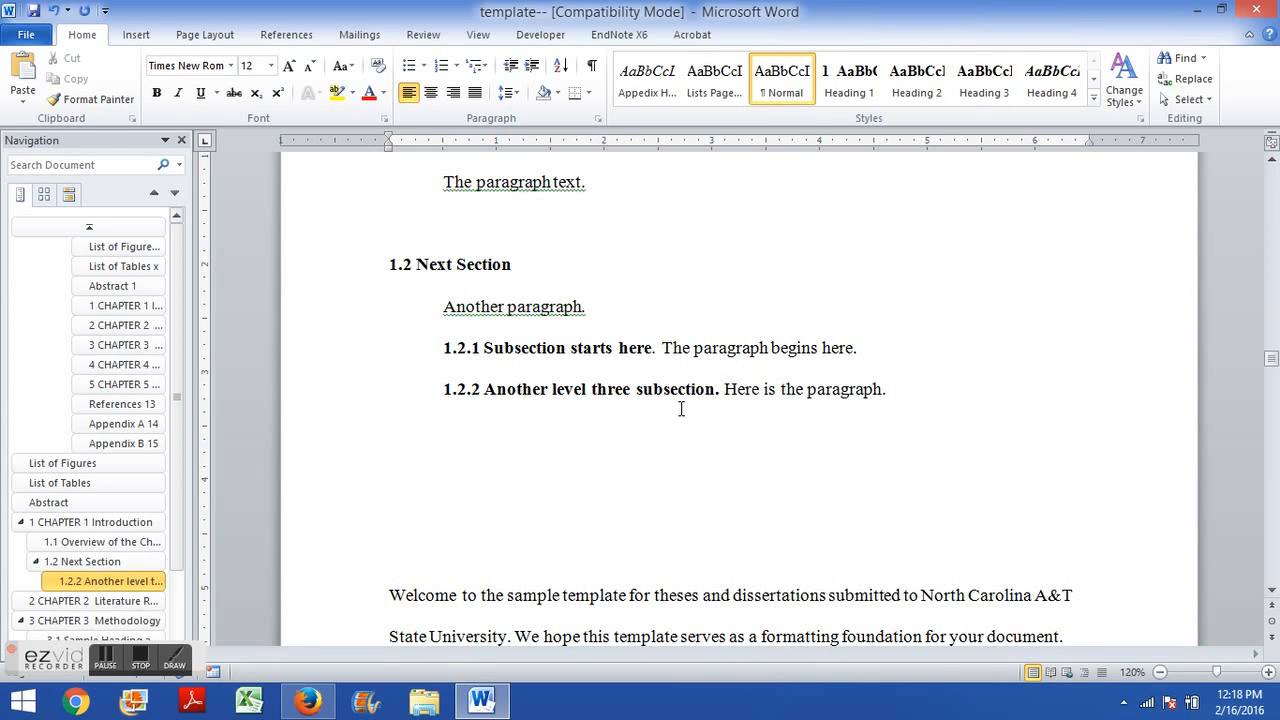
Update the entire table of contents so it includes the 1.2.2 subsection.
scroll(651, 423, up, 20)
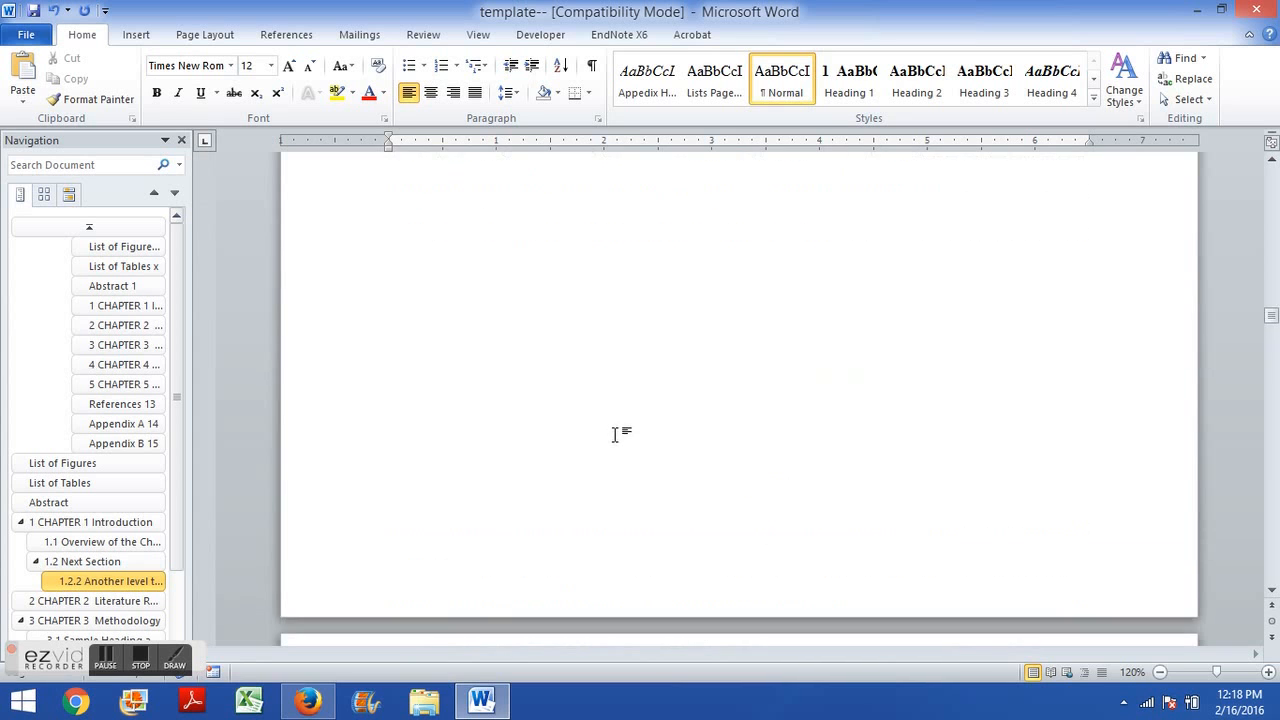
scroll(614, 433, up, 20)
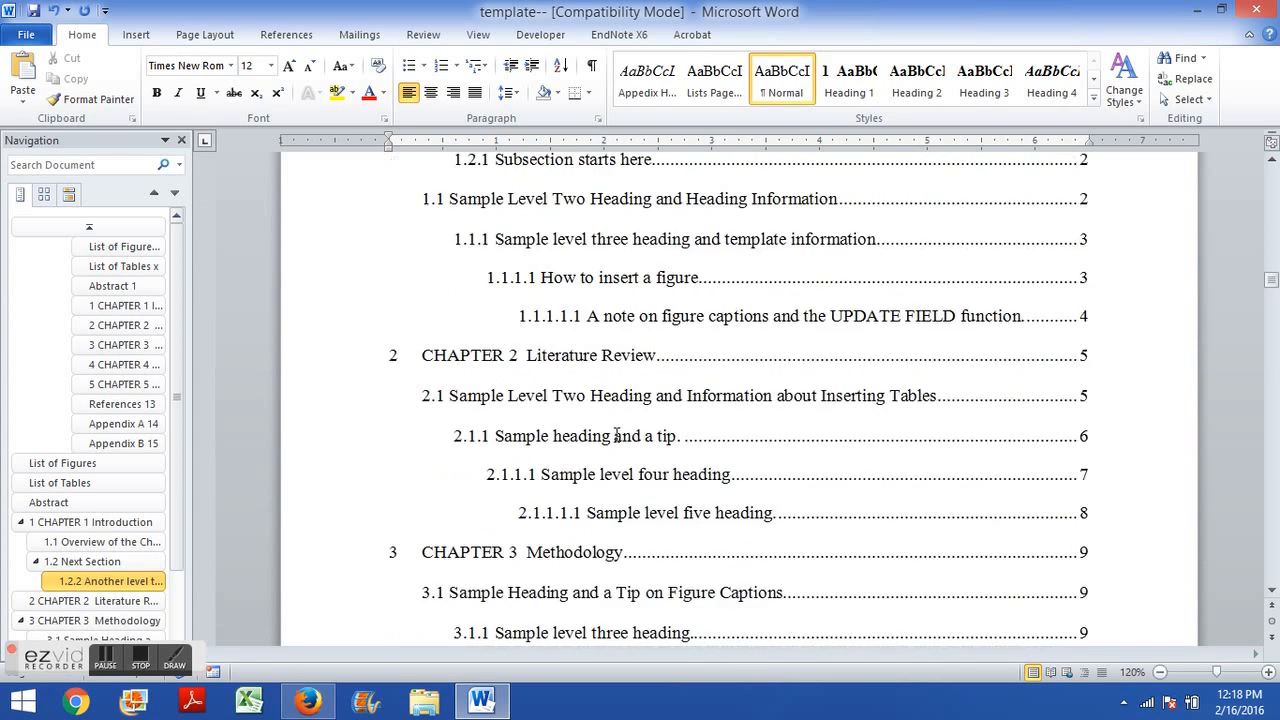
click(538, 376)
key(F9)
click(588, 349)
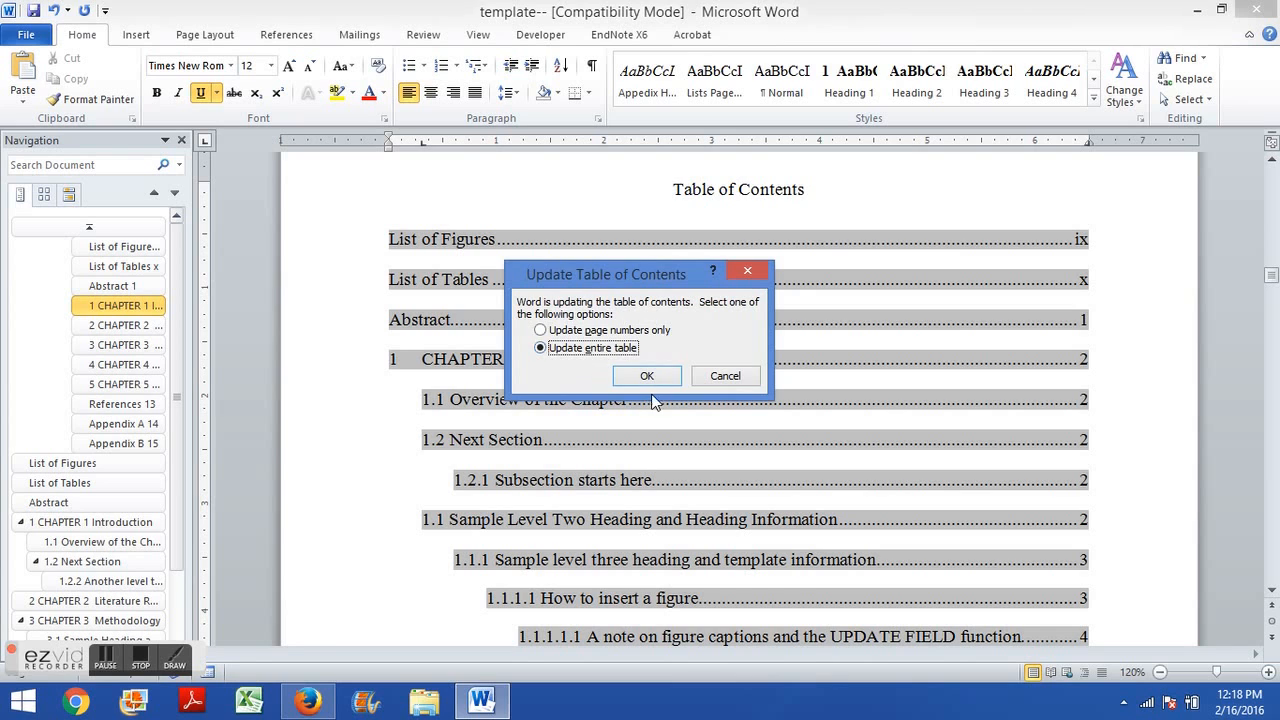
click(645, 376)
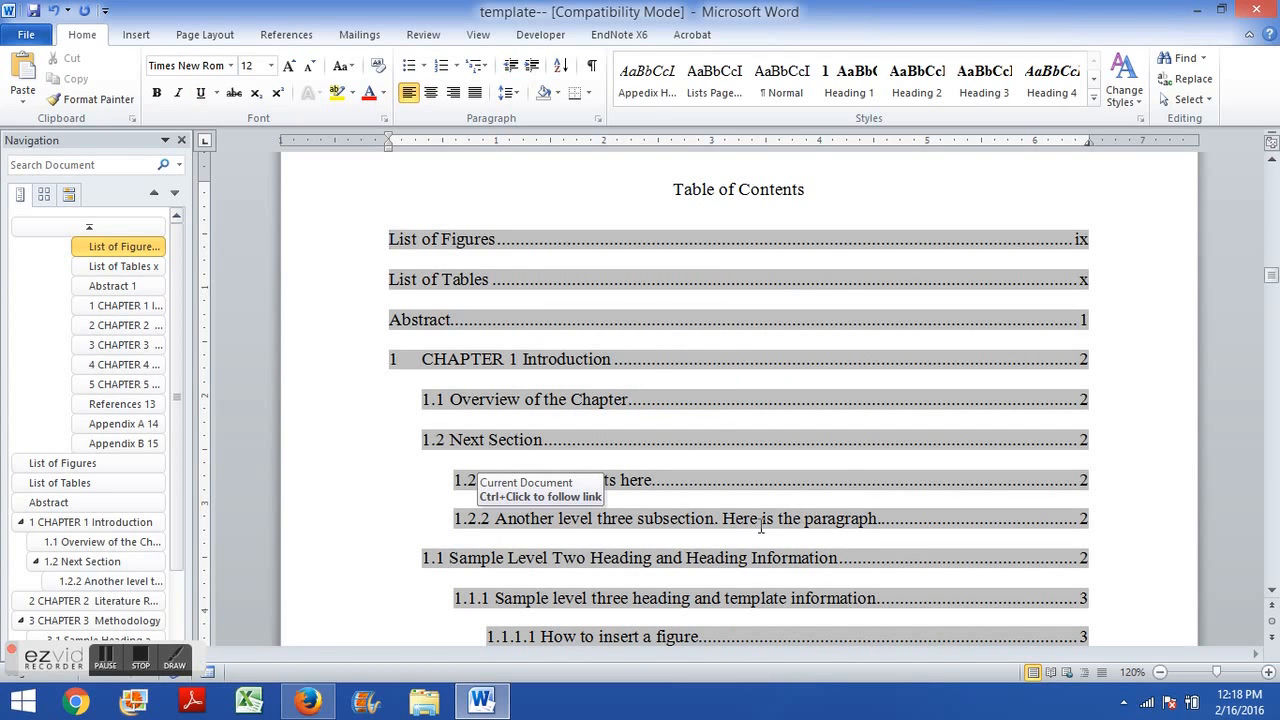
Delete Here is the paragraph. from the 1.2.2 entry in the table of contents.
drag(723, 521, 890, 514)
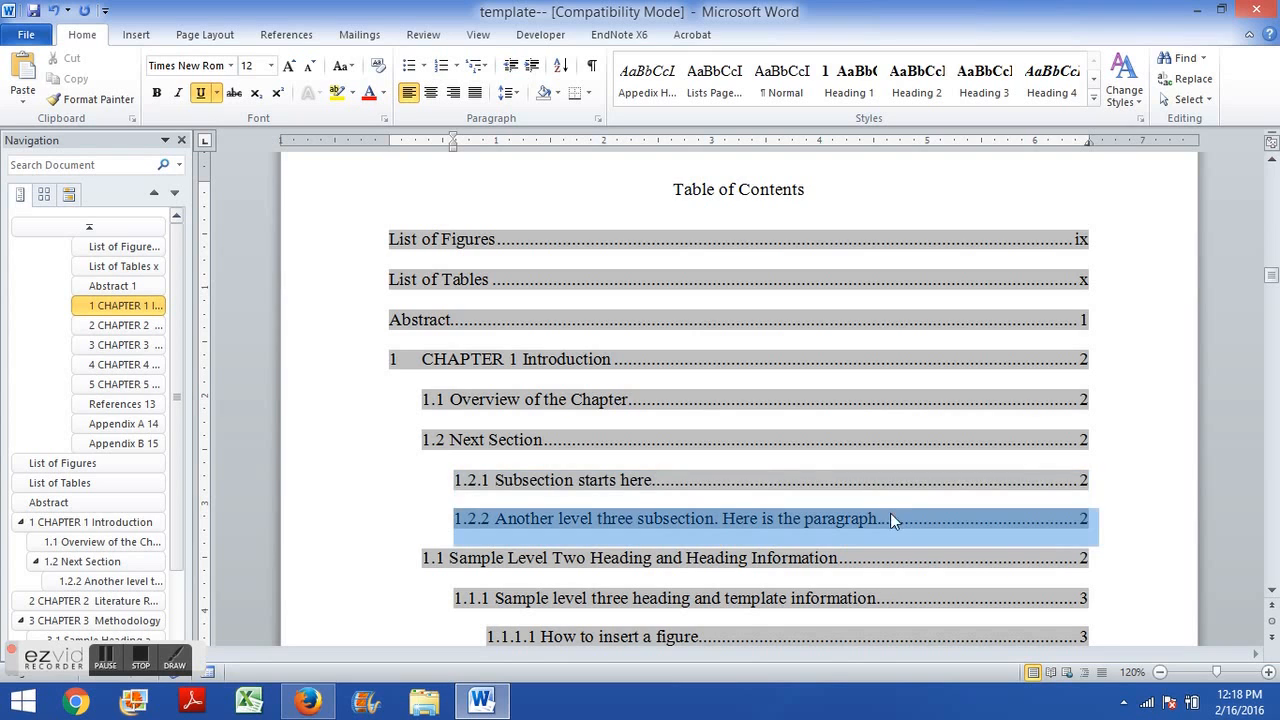
click(725, 520)
drag(746, 512, 878, 523)
click(877, 523)
key(BackSpace)
key(BackSpace)
key(BackSpace)
key(BackSpace)
key(BackSpace)
key(BackSpace)
key(BackSpace)
key(BackSpace)
key(BackSpace)
key(BackSpace)
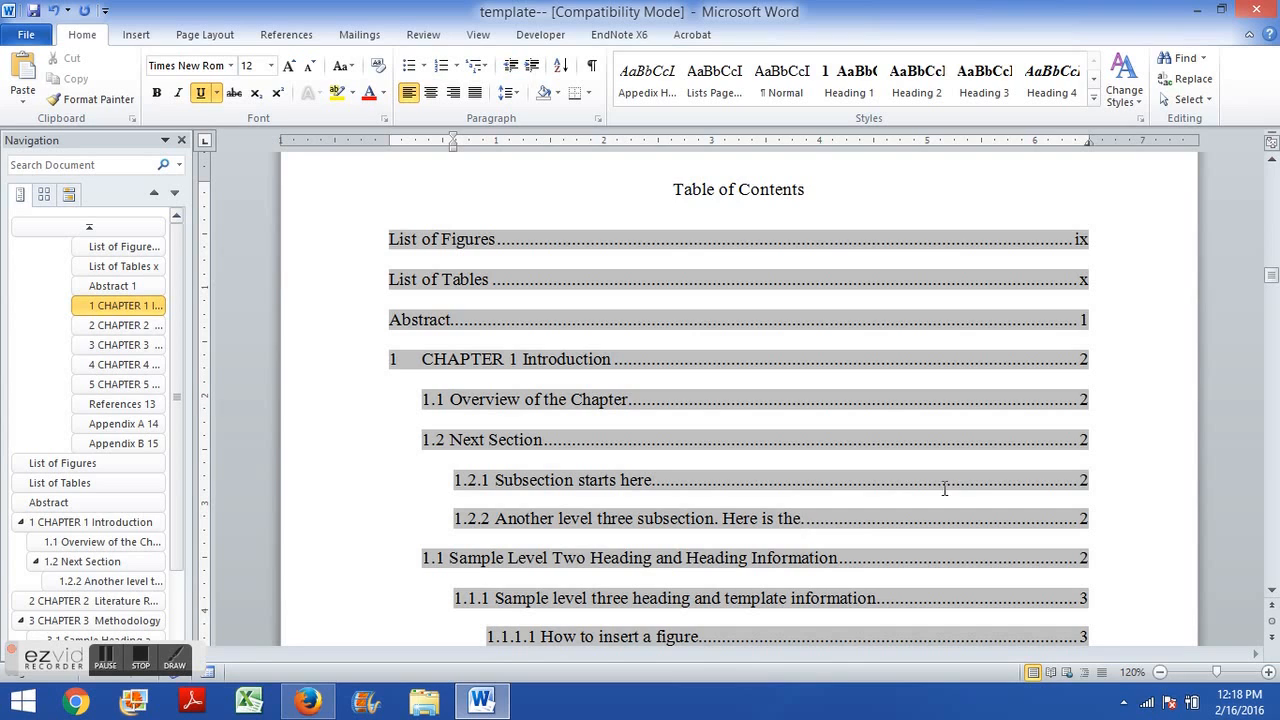
key(BackSpace)
key(BackSpace)
key(BackSpace)
key(BackSpace)
key(BackSpace)
key(BackSpace)
key(BackSpace)
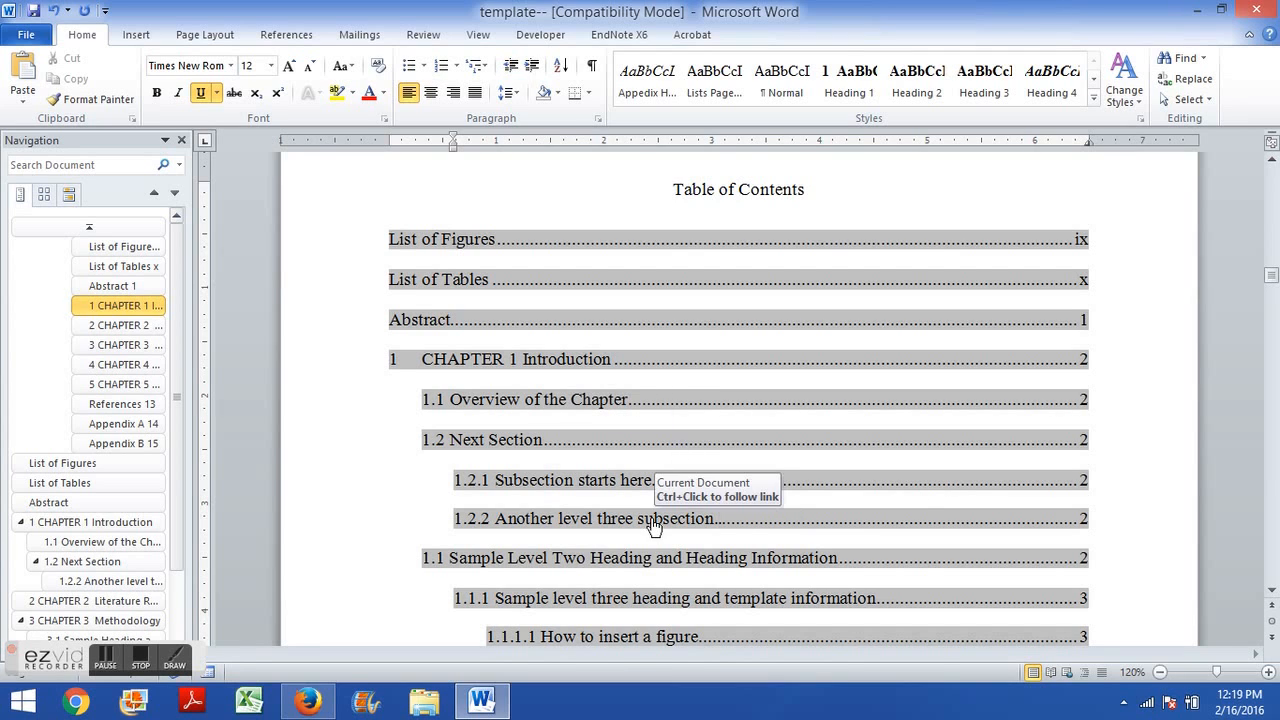
Try to move the sentence Here is the paragraph. onto its own line below the 1.2.2 heading.
ctrl+click(603, 525)
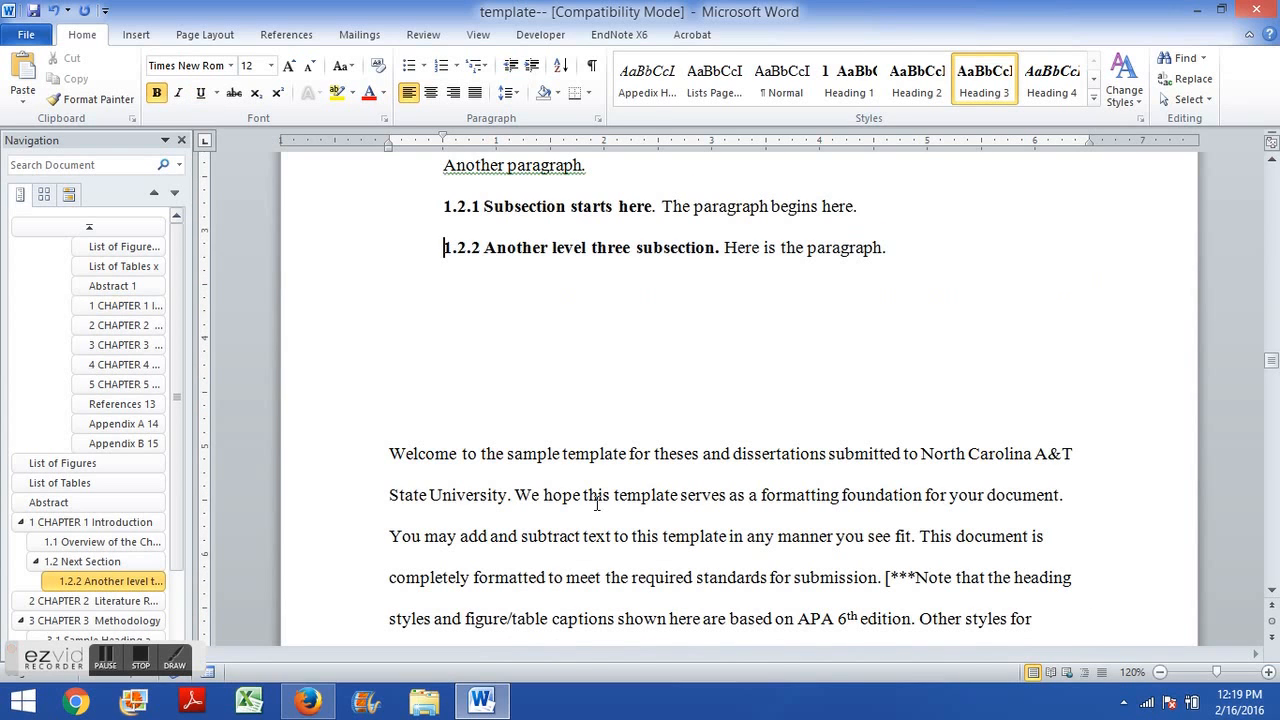
mouse_move(732, 247)
mouse_down()
mouse_move(886, 248)
mouse_move(716, 251)
mouse_up()
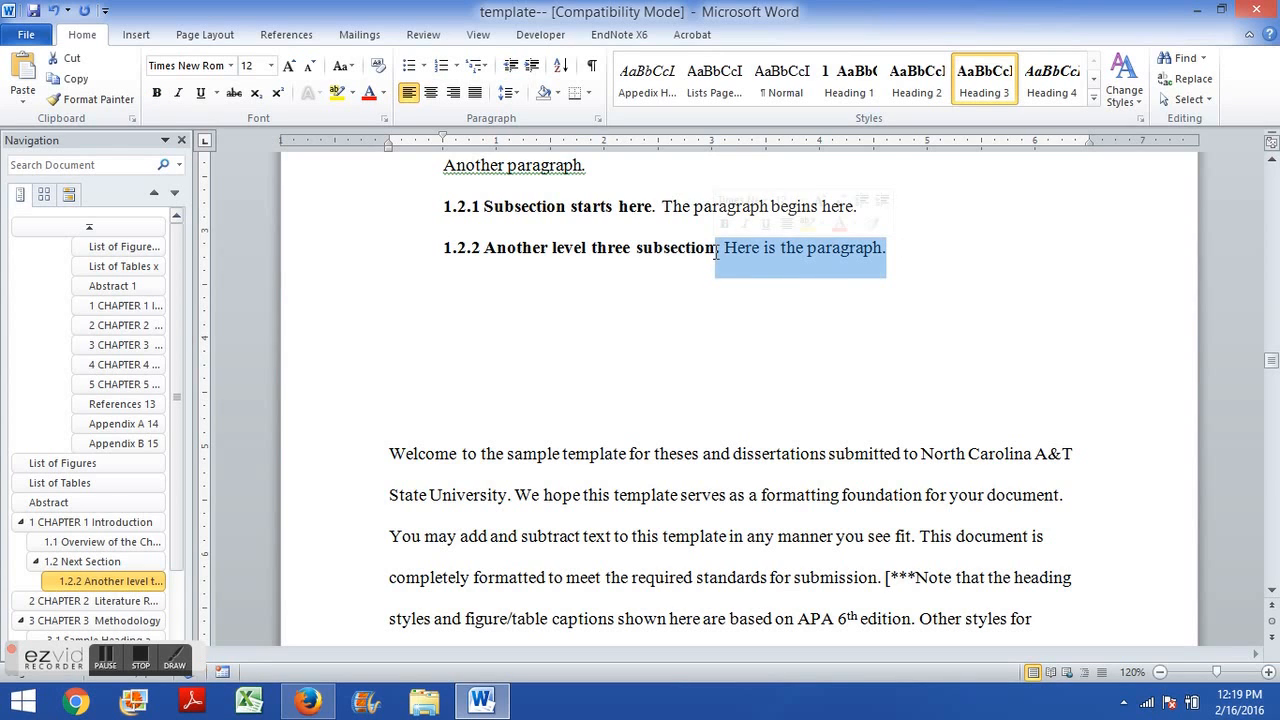
click(785, 95)
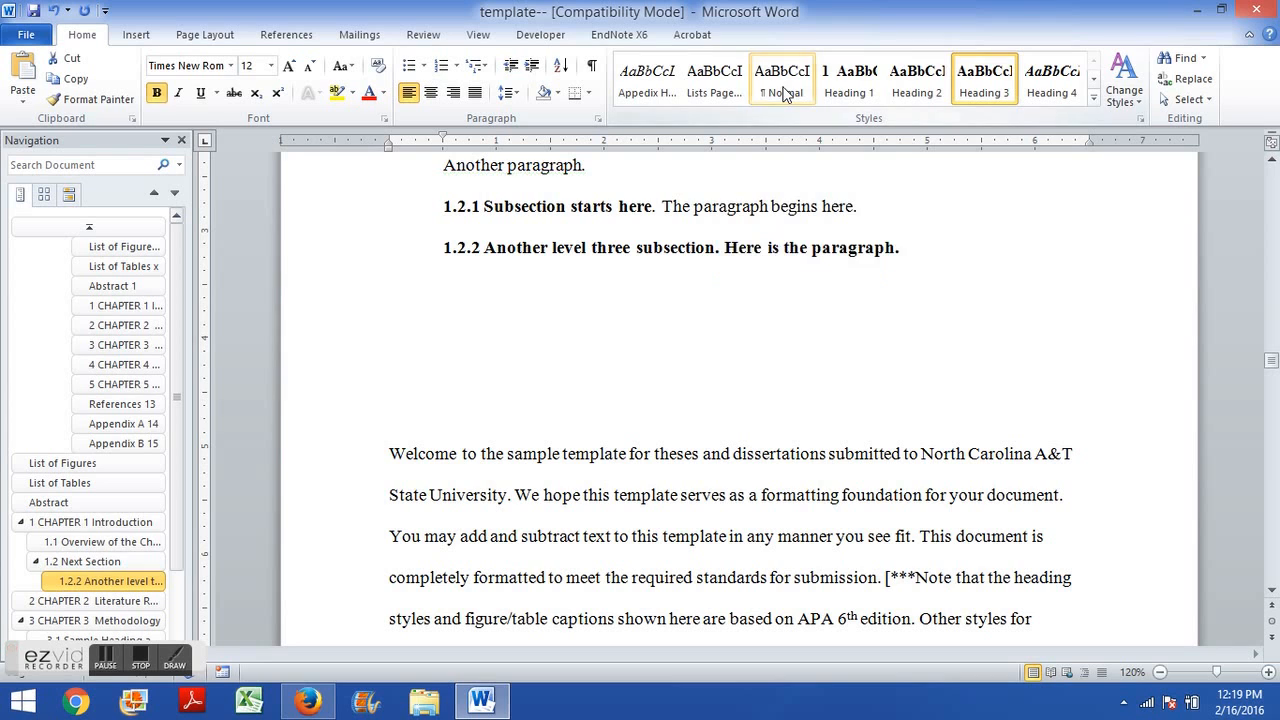
click(766, 206)
click(718, 250)
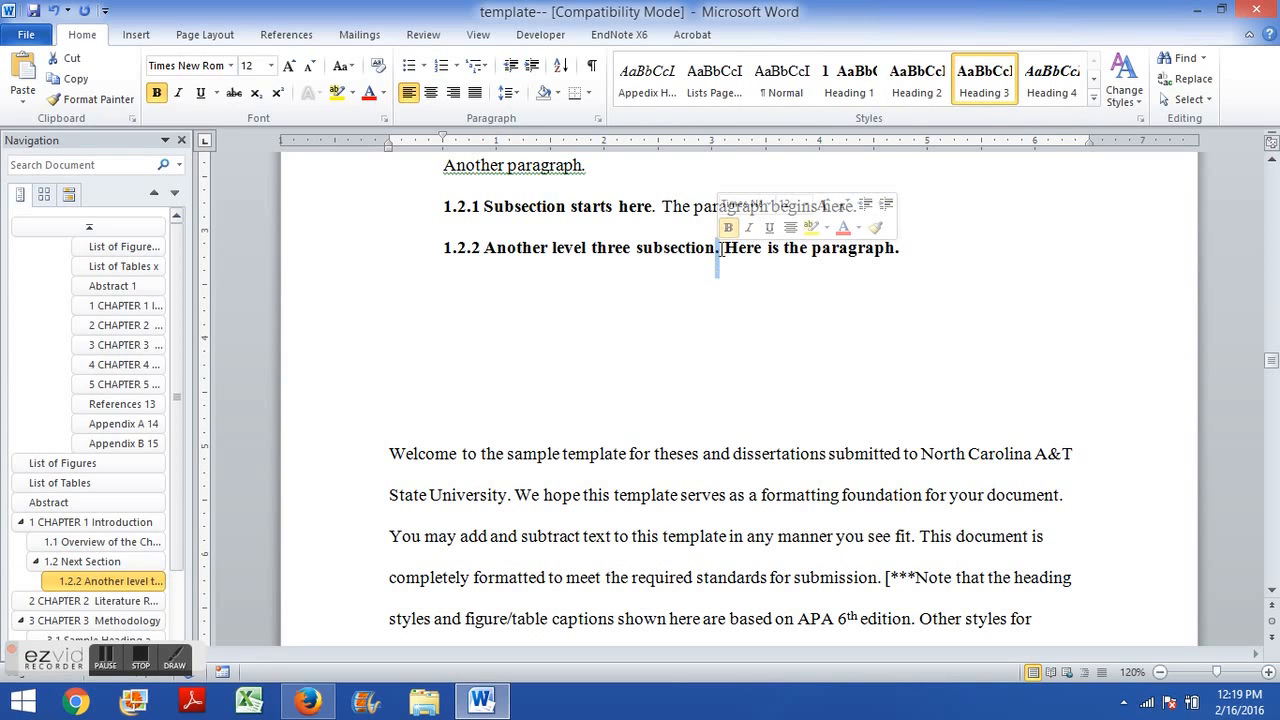
drag(720, 250, 899, 250)
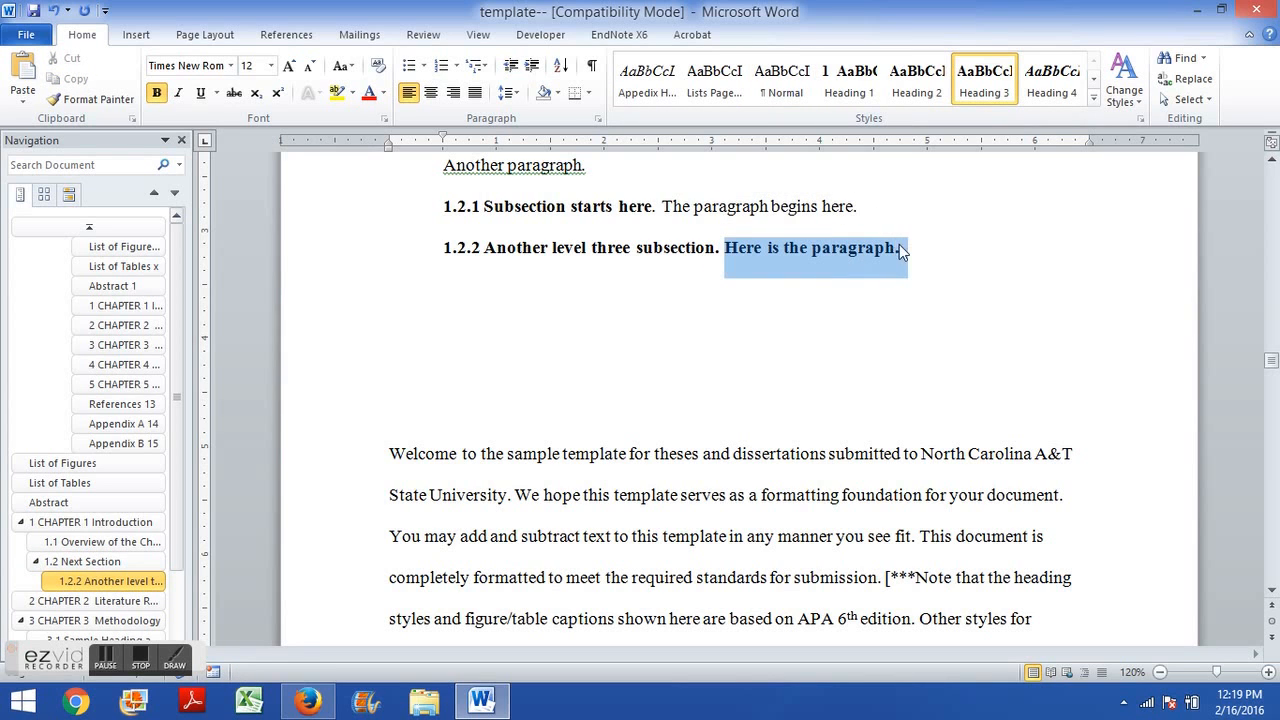
click(751, 289)
drag(758, 250, 747, 253)
click(724, 249)
key(Return)
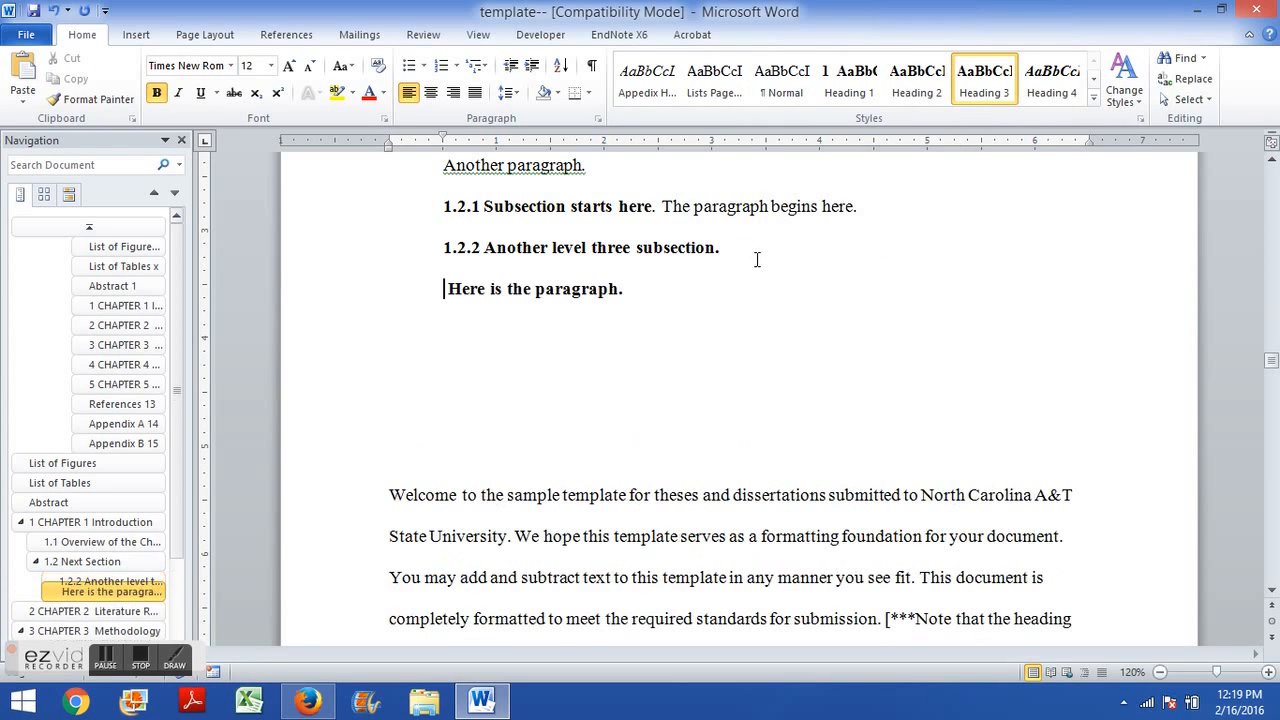
Apply the Normal style to both 1.2.2 lines and merge them back into one line.
drag(624, 289, 706, 250)
click(780, 90)
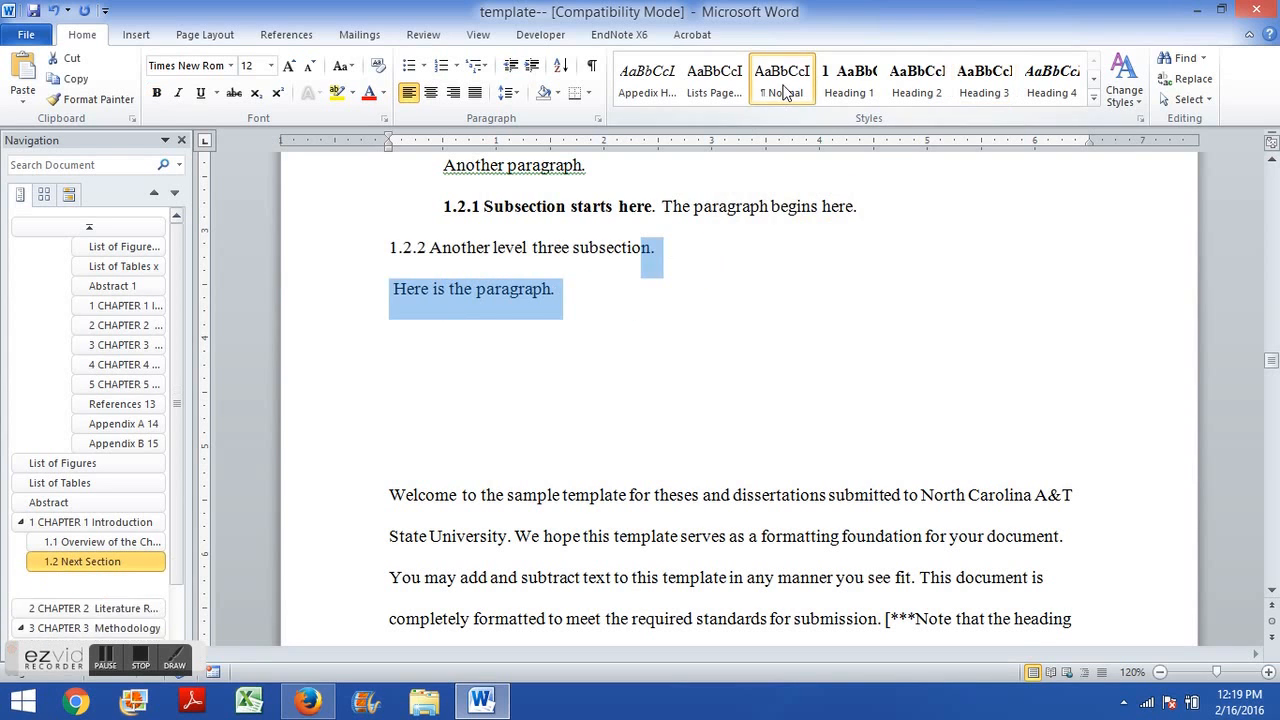
click(624, 268)
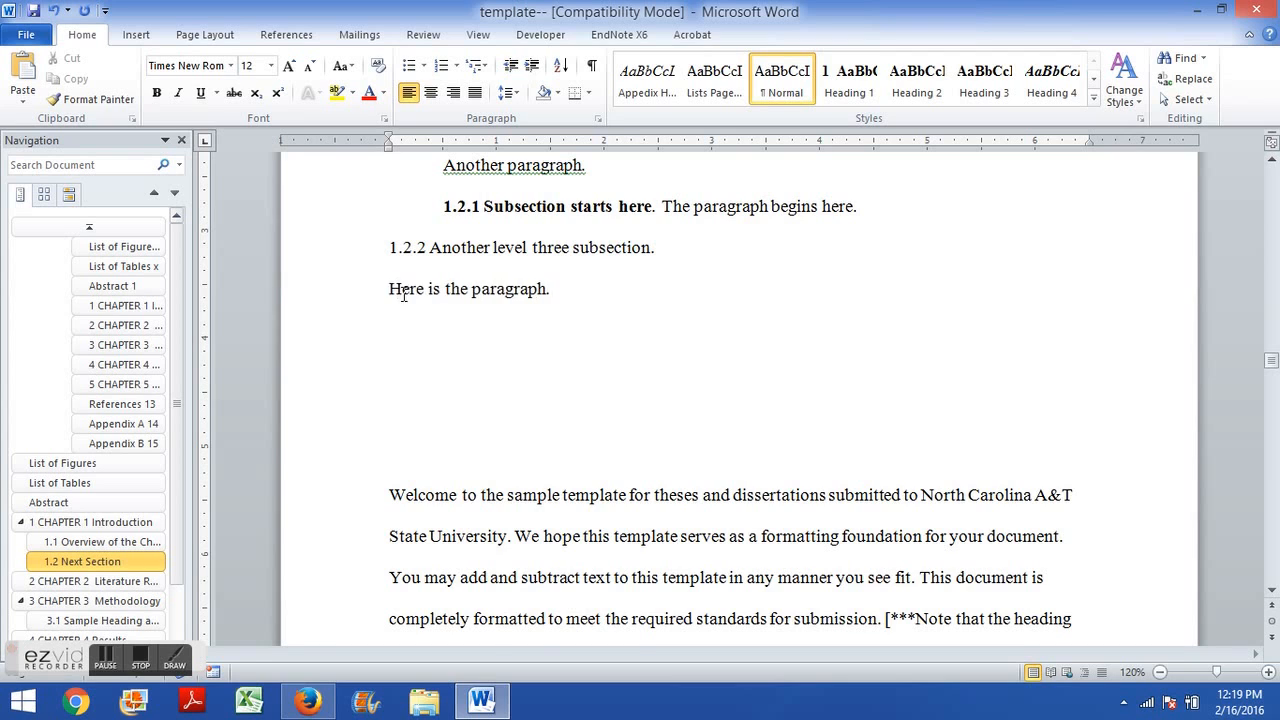
key(BackSpace)
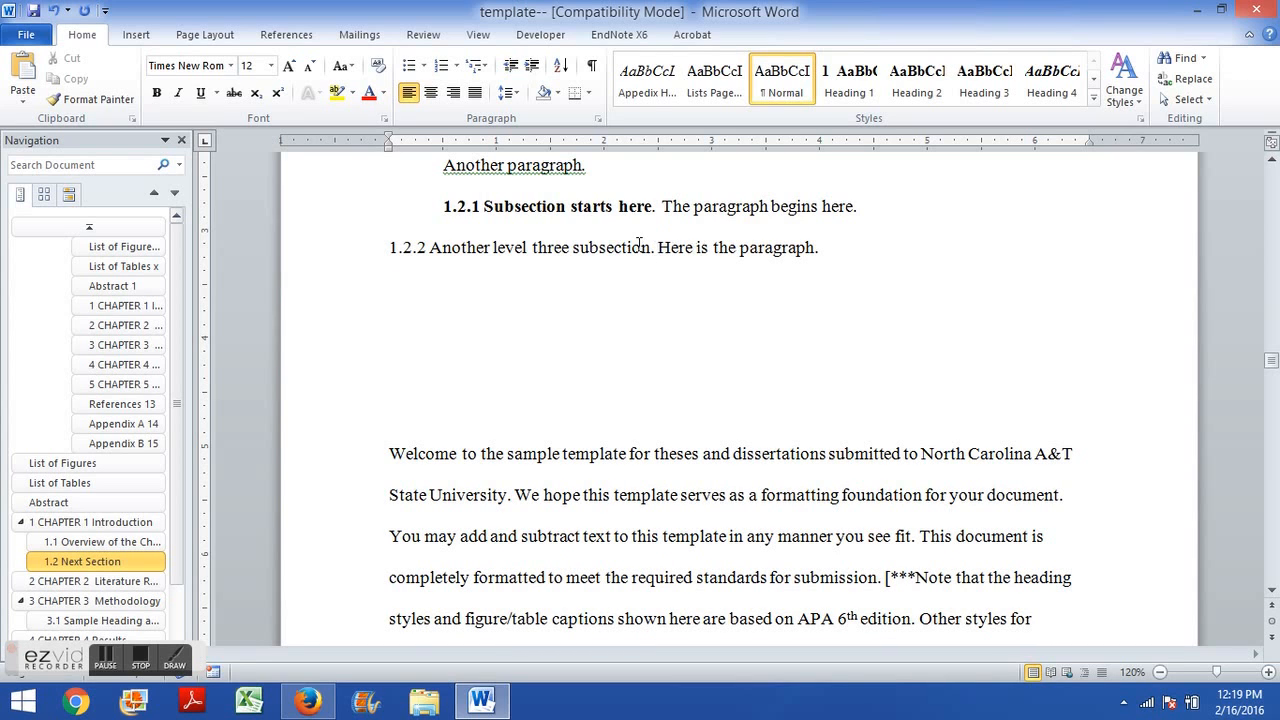
Apply Heading 3 to only the 1.2.2 Another level three subsection text and indent the line.
drag(641, 245, 381, 258)
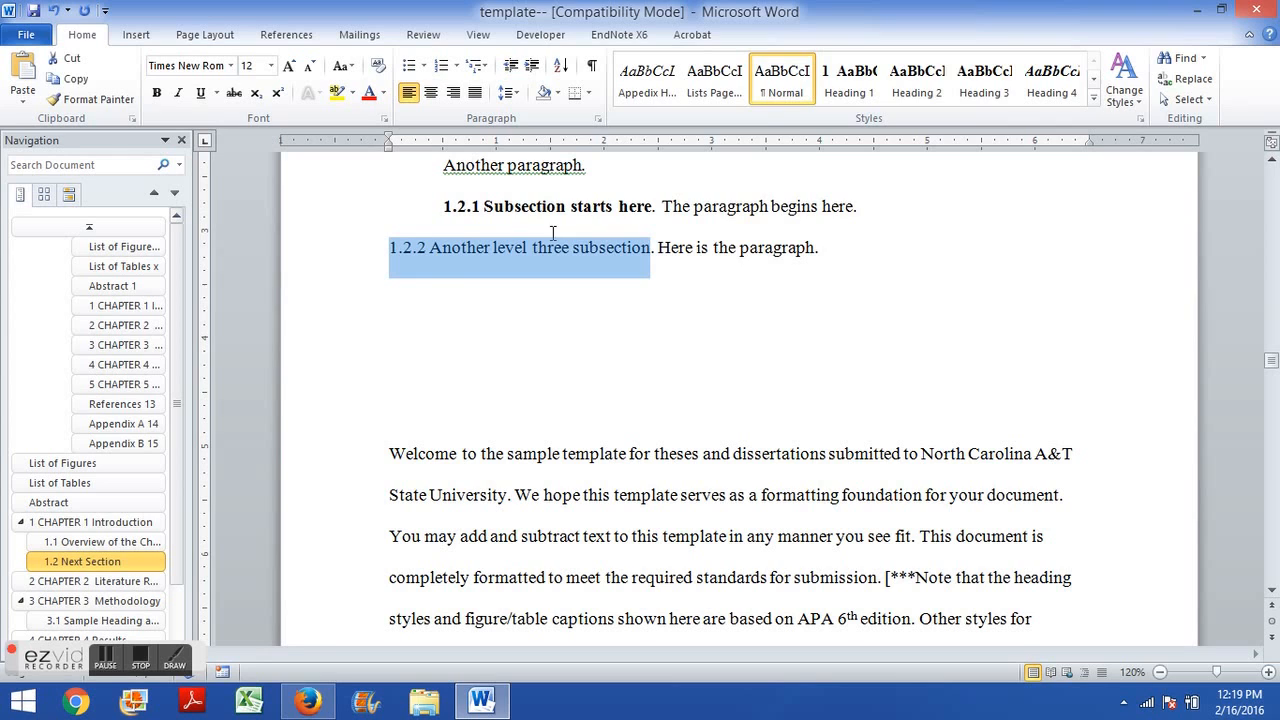
click(985, 85)
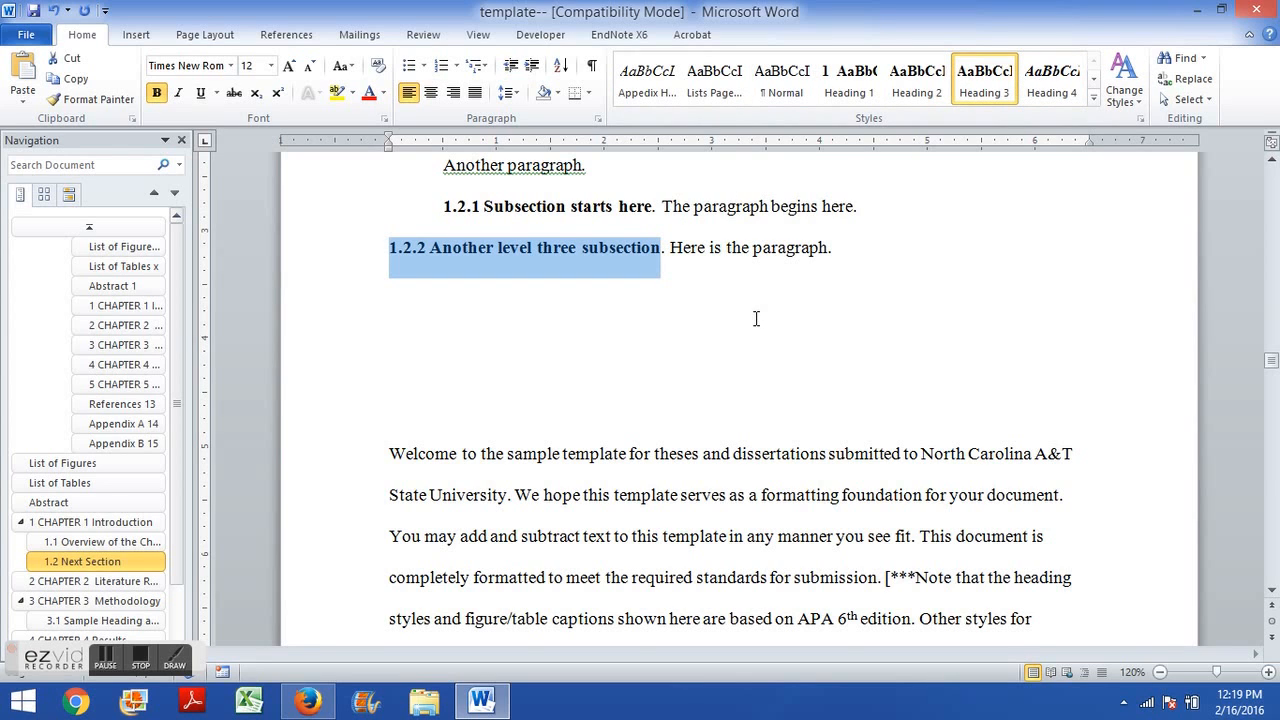
click(484, 284)
click(389, 248)
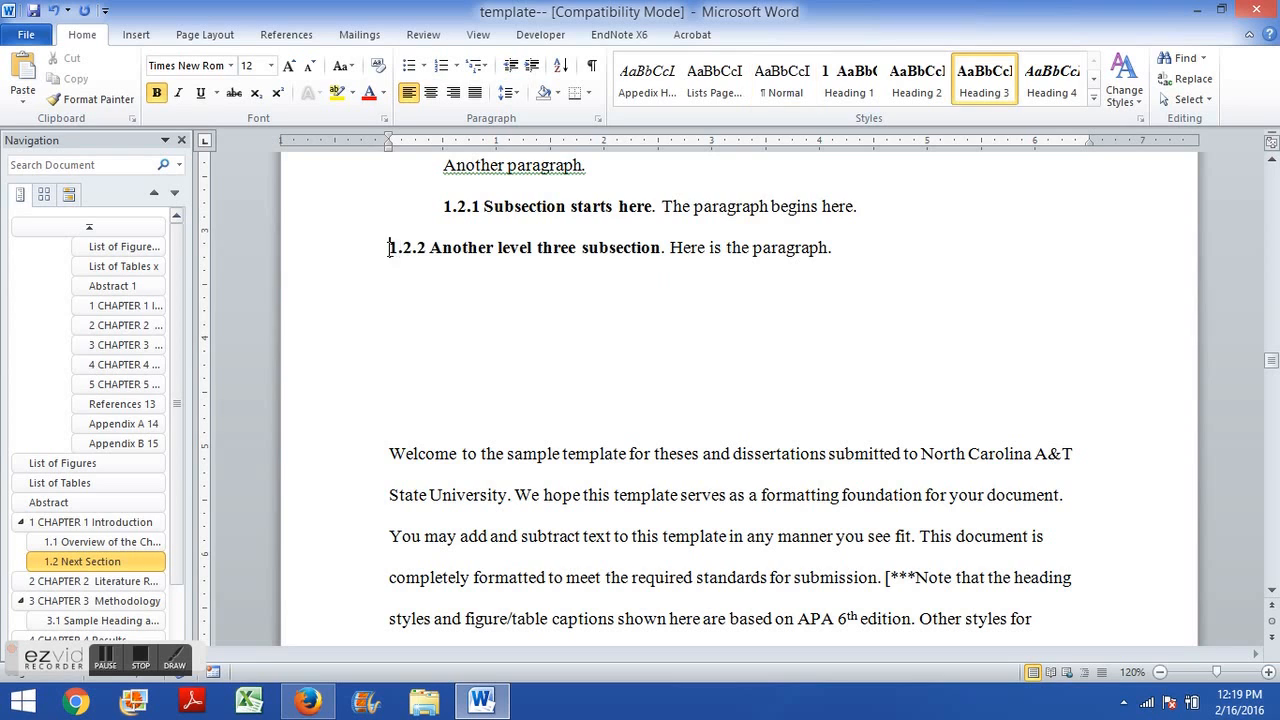
key(Tab)
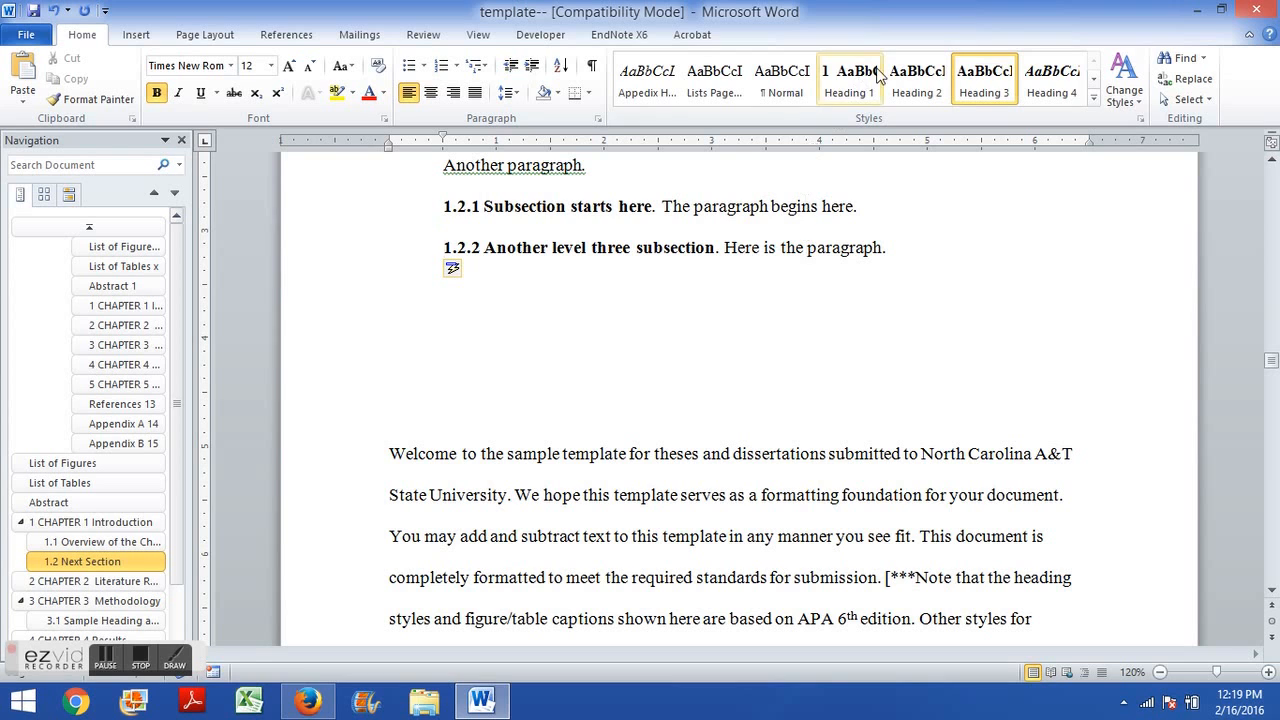
click(786, 248)
click(570, 337)
click(181, 140)
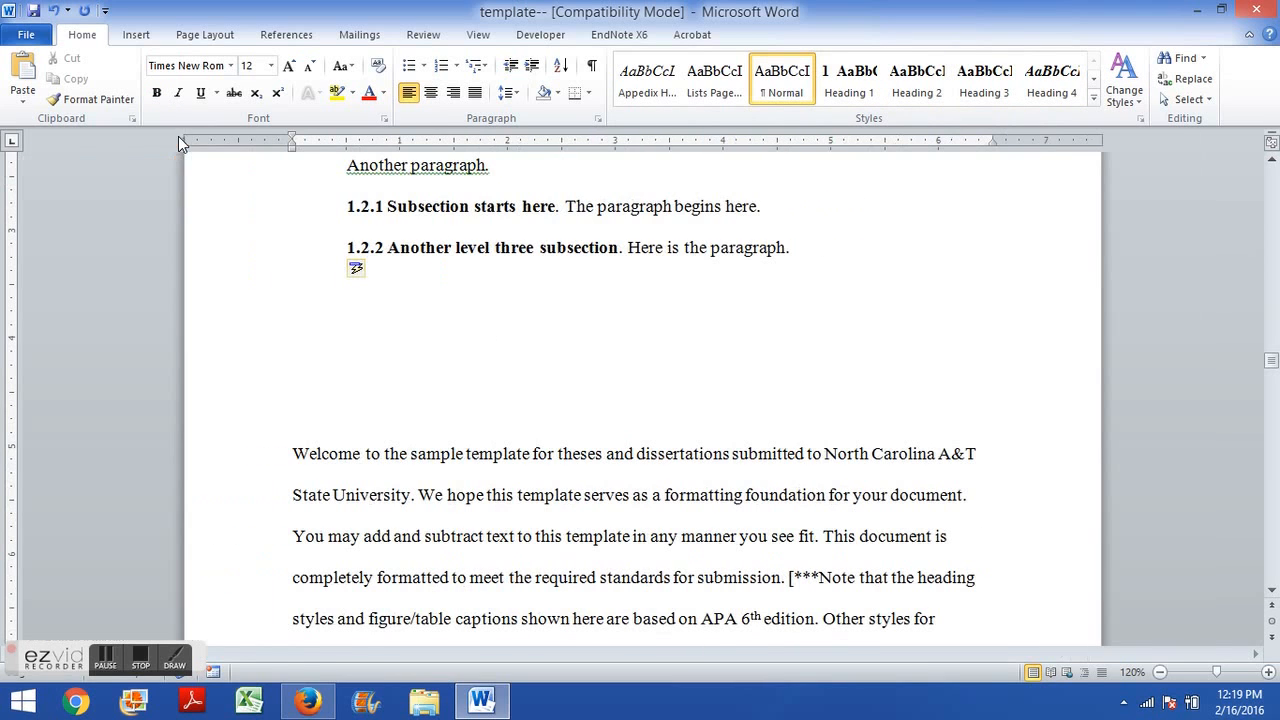
click(479, 38)
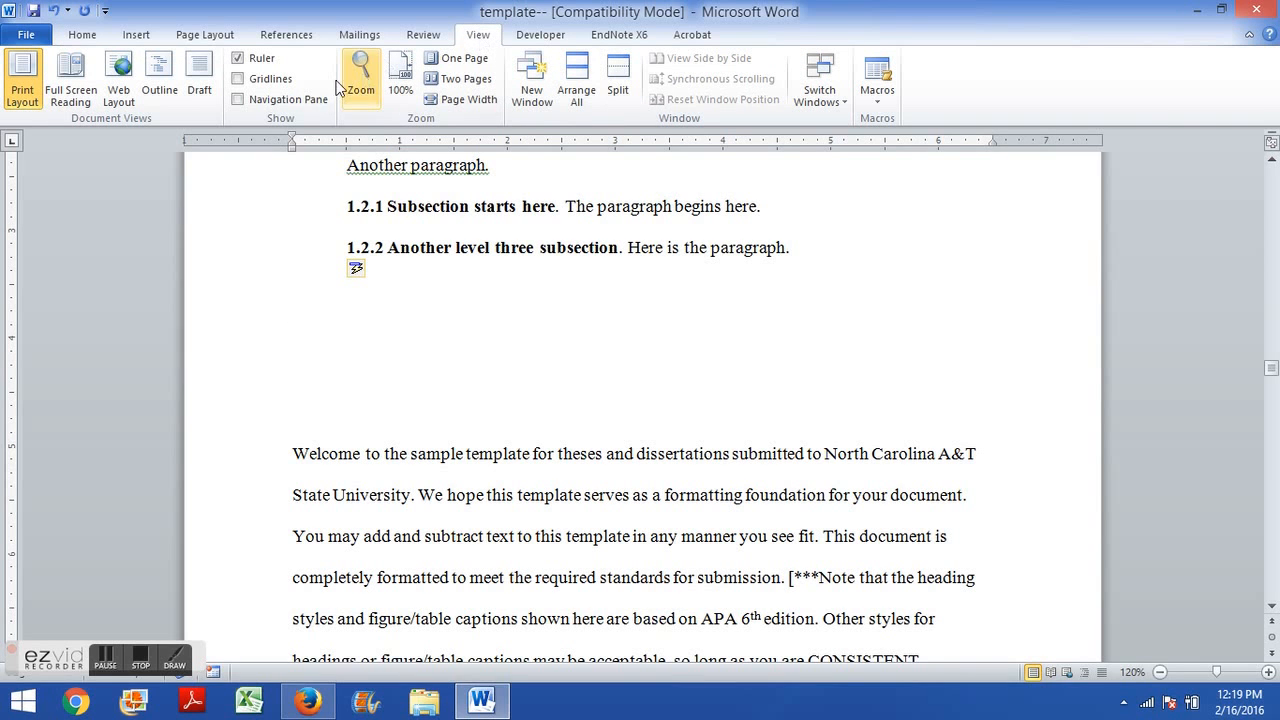
click(305, 101)
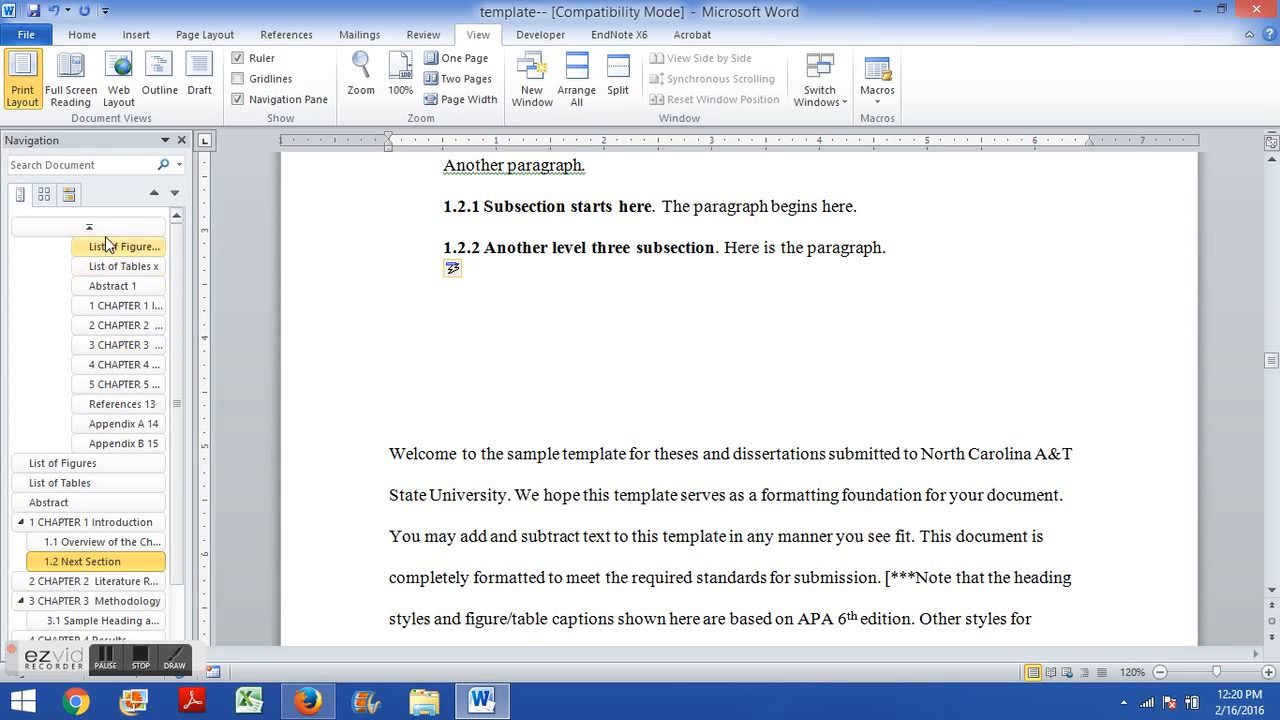
Browse the chapter headings in the navigation pane to check the new subsections.
scroll(105, 250, down, 1)
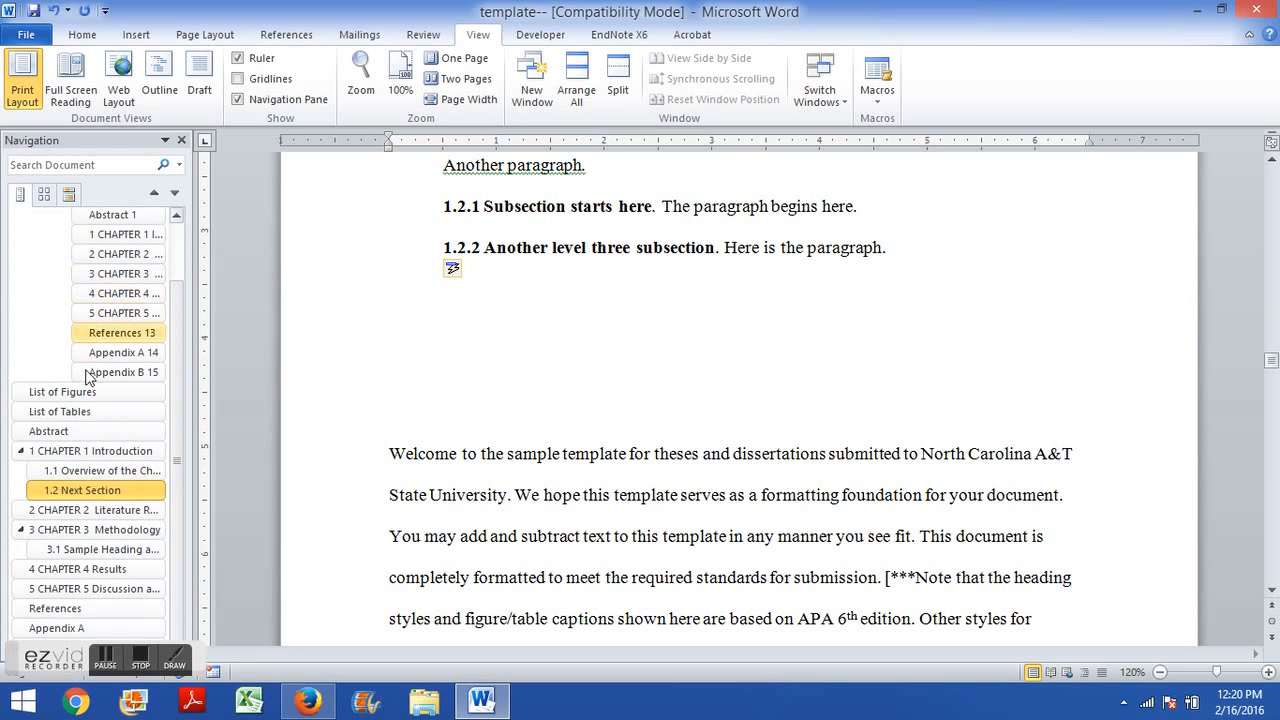
click(48, 481)
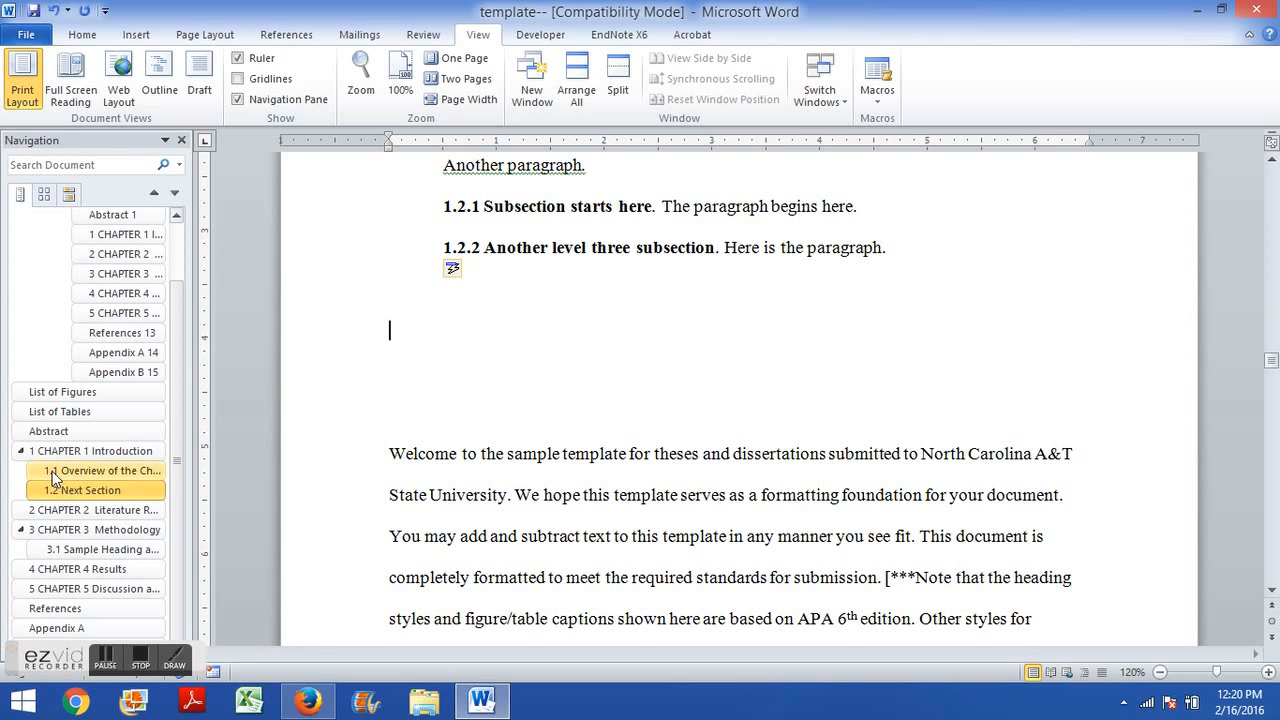
scroll(316, 360, up, 2)
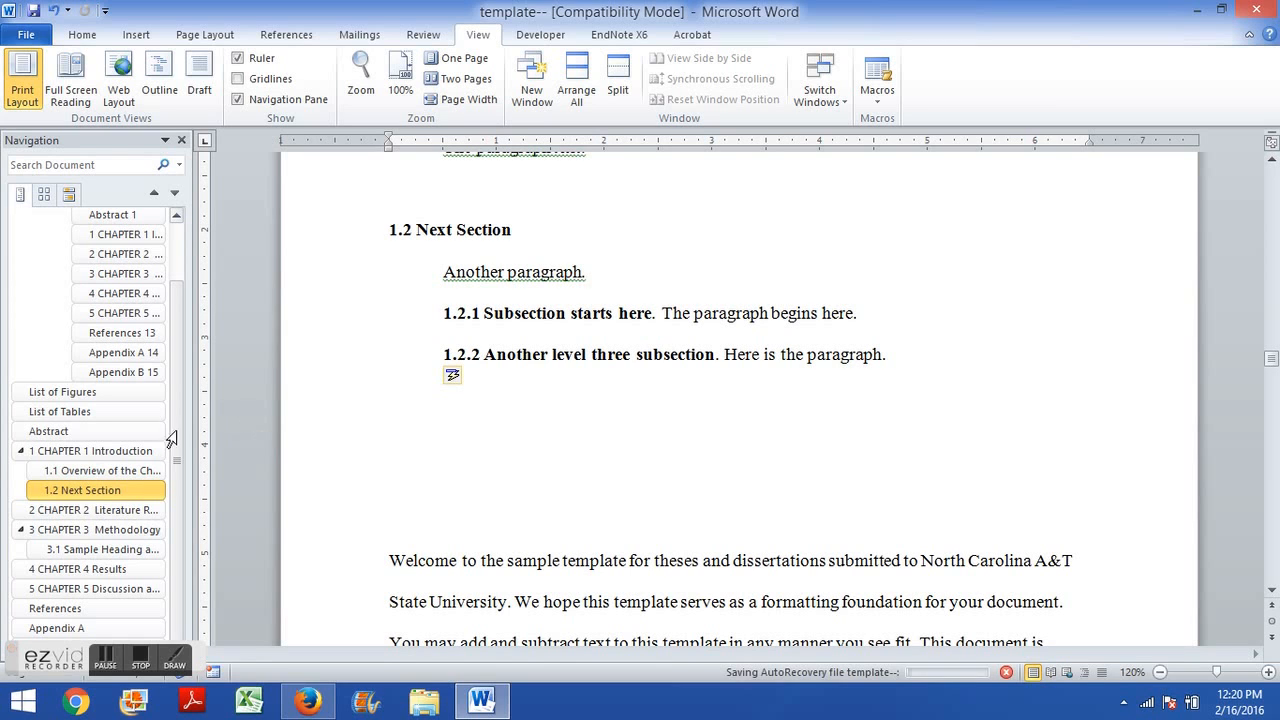
click(59, 452)
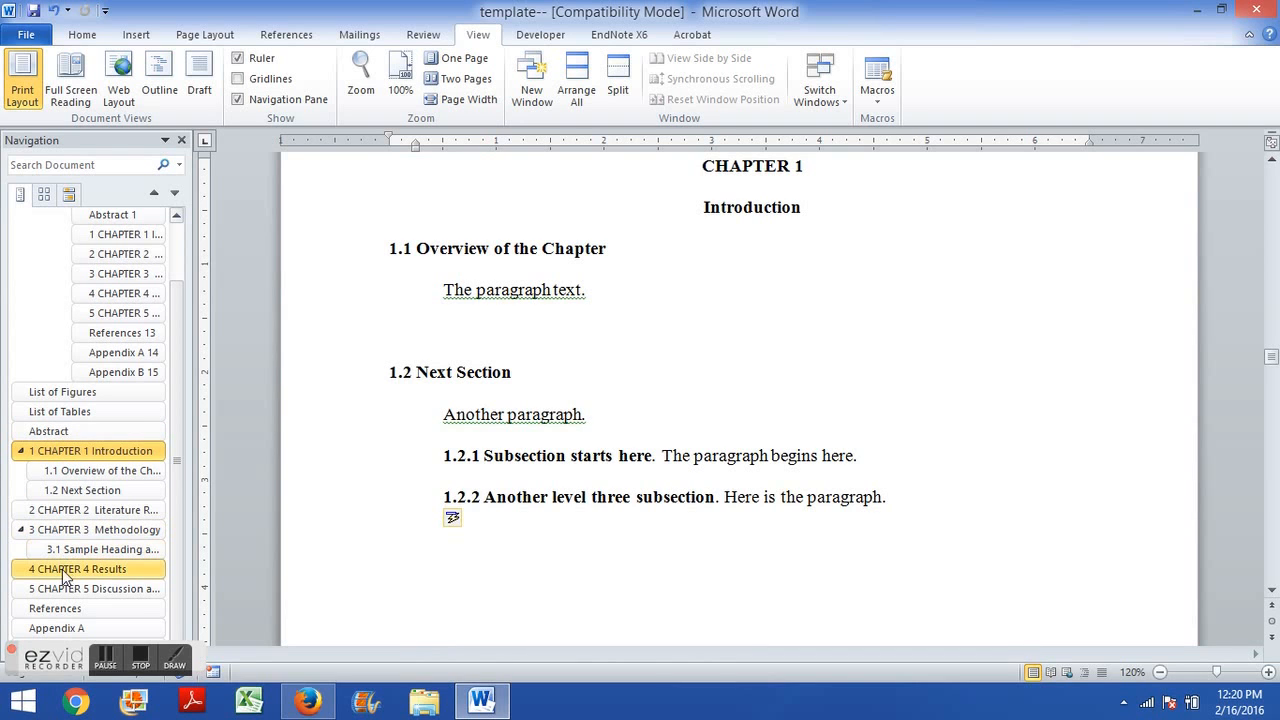
click(63, 570)
click(84, 451)
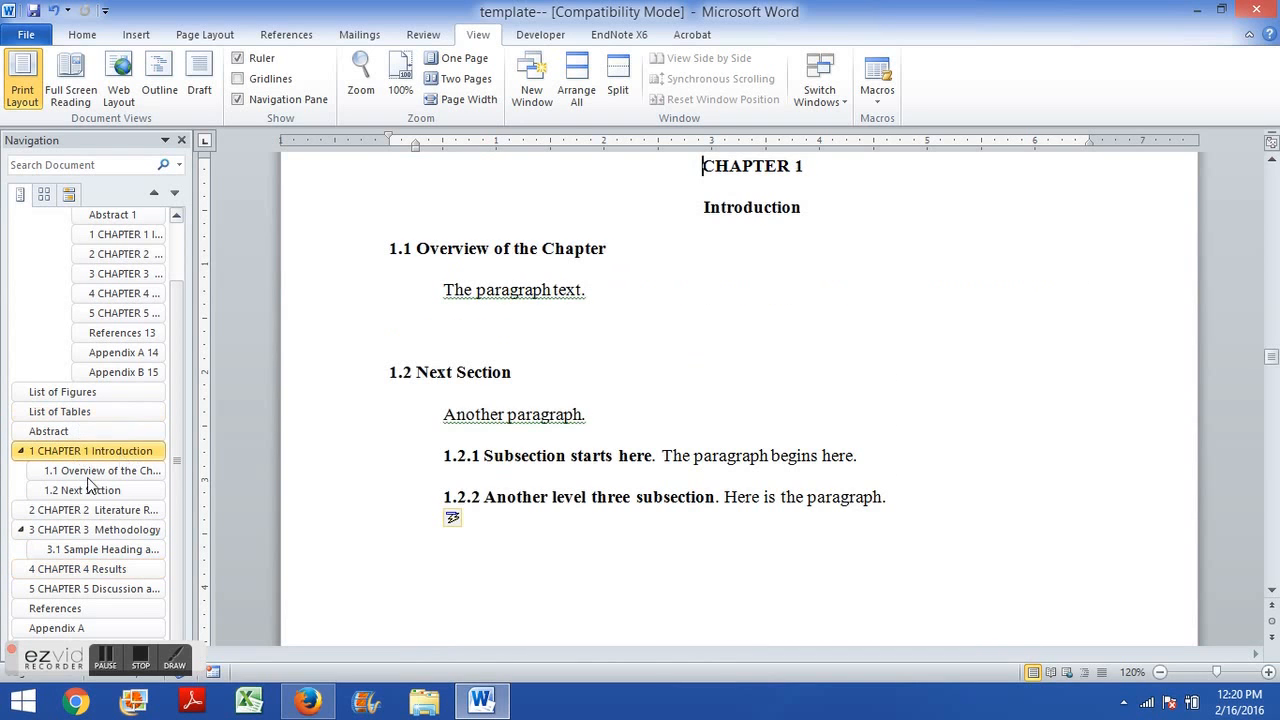
click(75, 529)
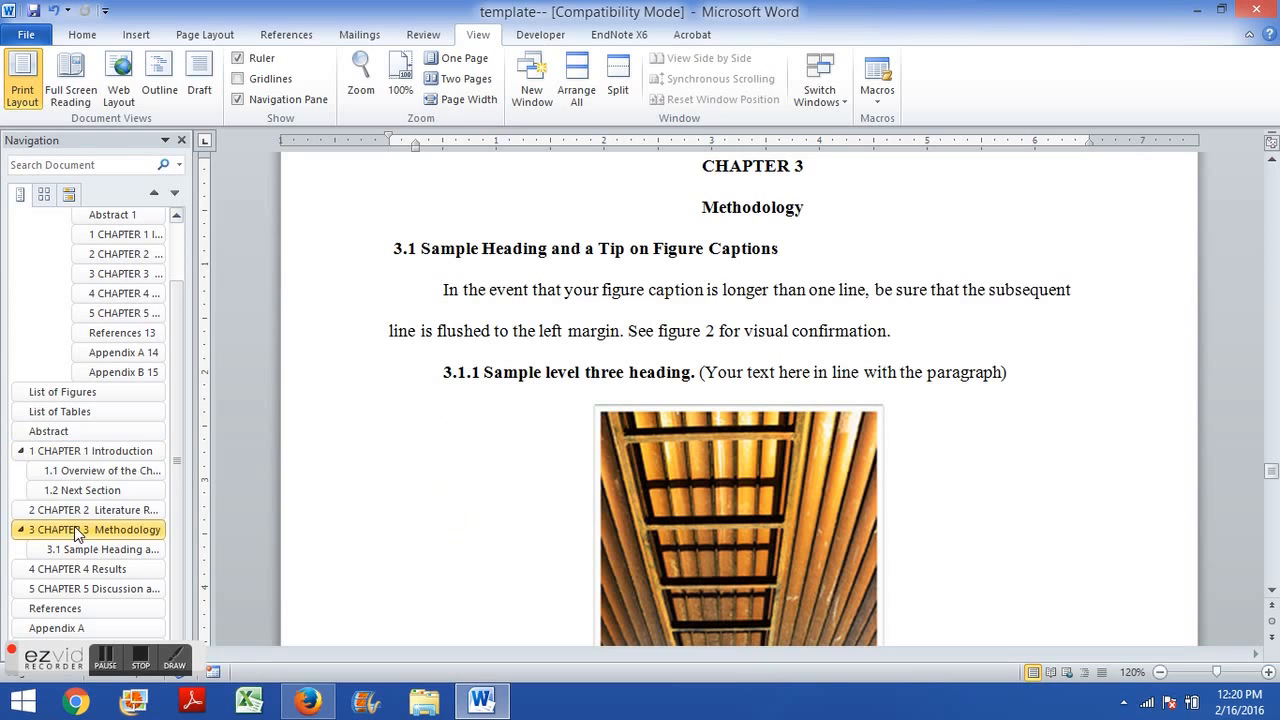
click(135, 451)
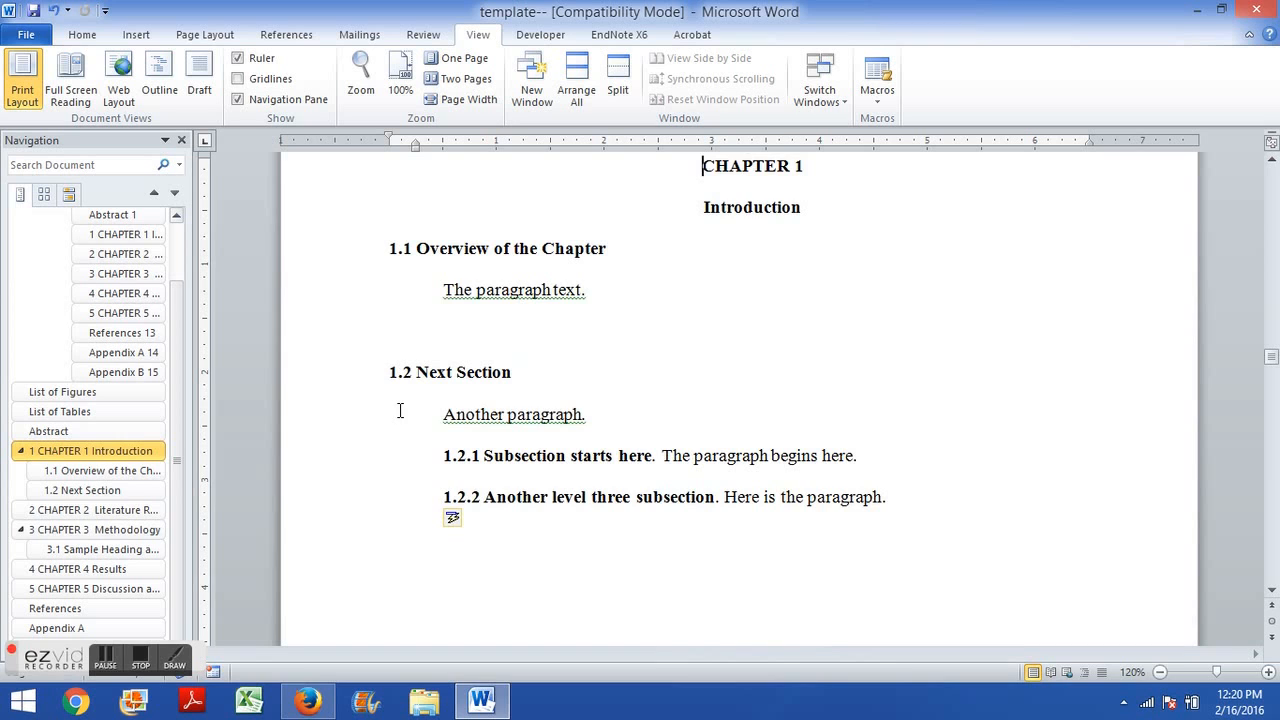
Scroll through the Chapter 1 page to review its headings and paragraphs.
scroll(453, 440, up, 3)
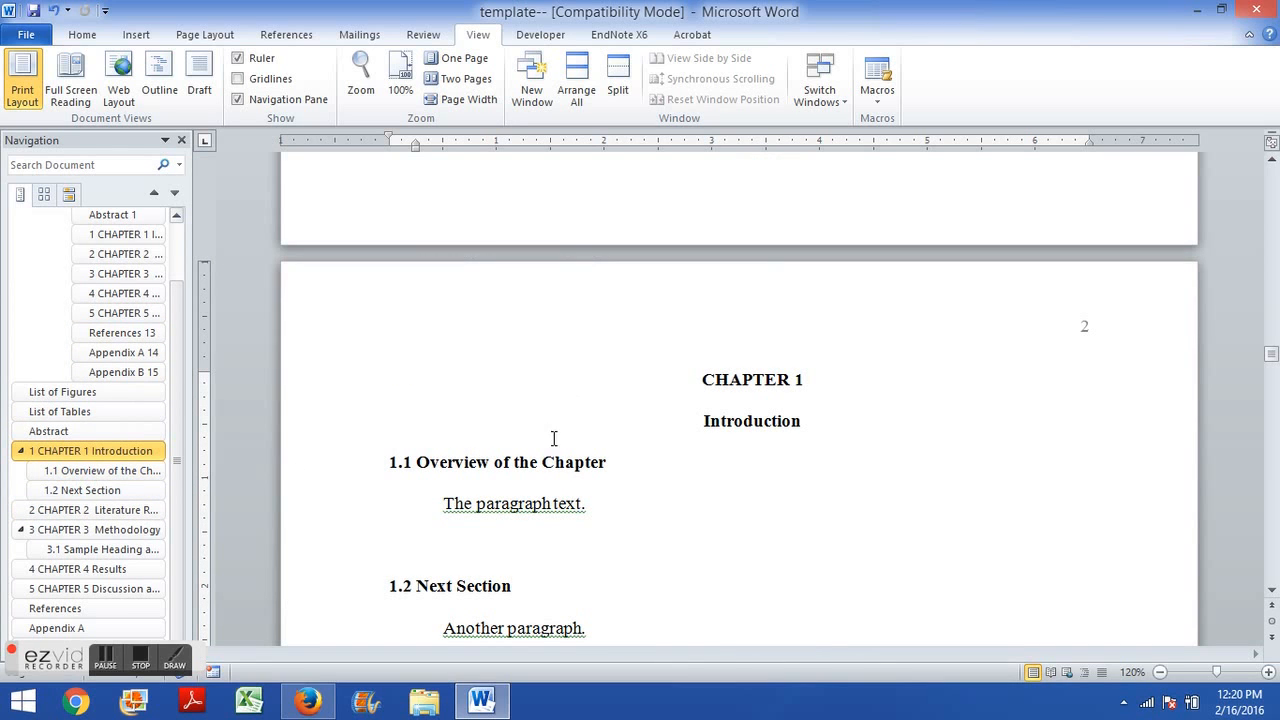
scroll(603, 477, down, 3)
scroll(600, 477, up, 7)
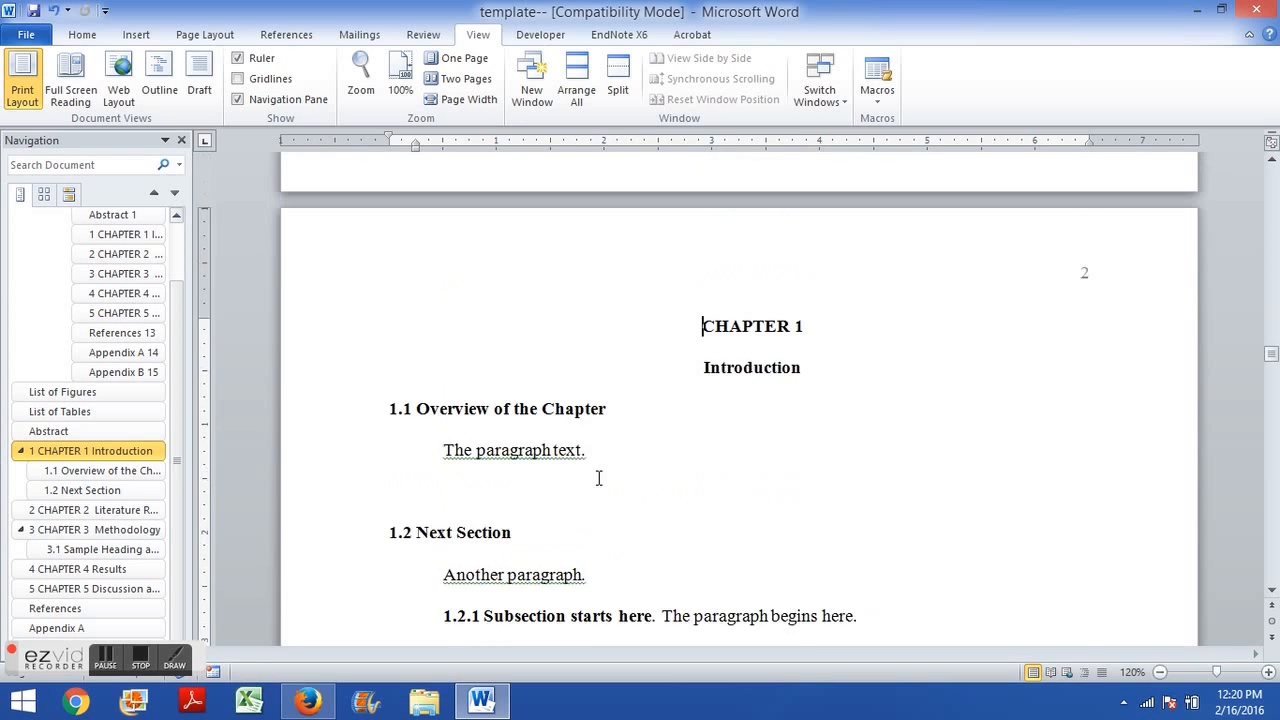
scroll(599, 478, up, 4)
scroll(599, 475, down, 8)
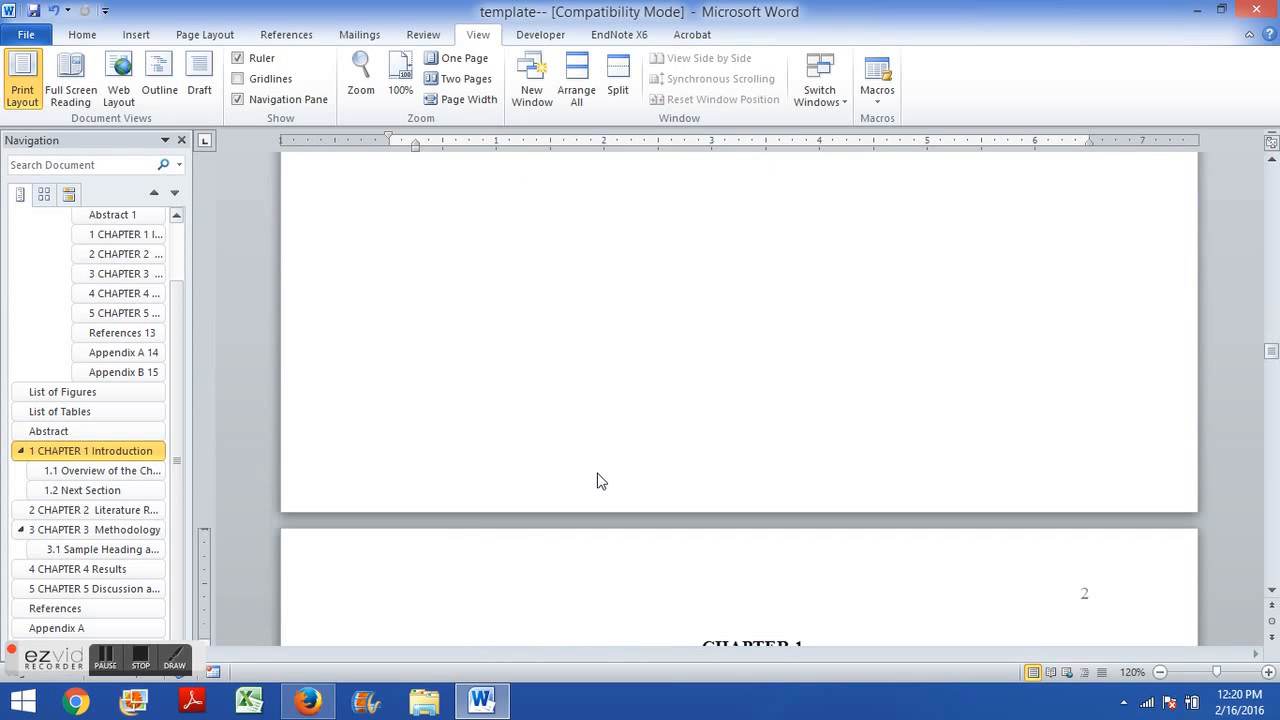
scroll(599, 473, down, 2)
scroll(599, 473, up, 2)
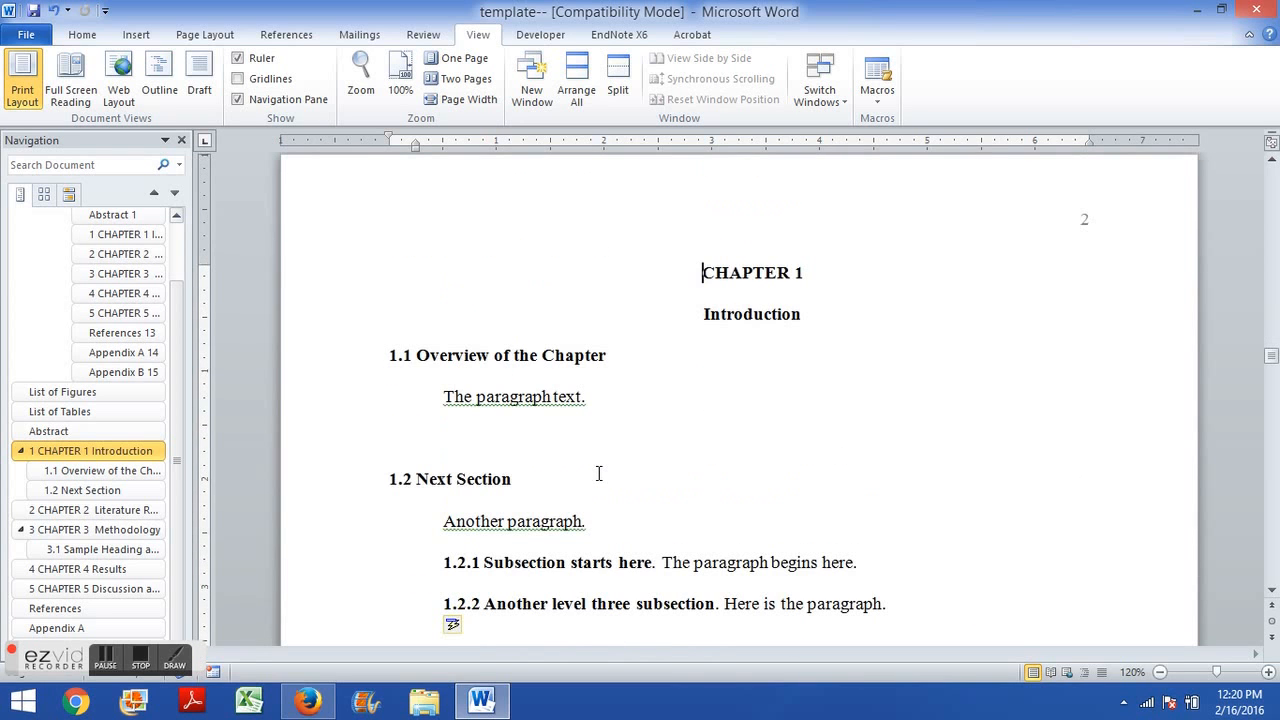
scroll(615, 356, down, 1)
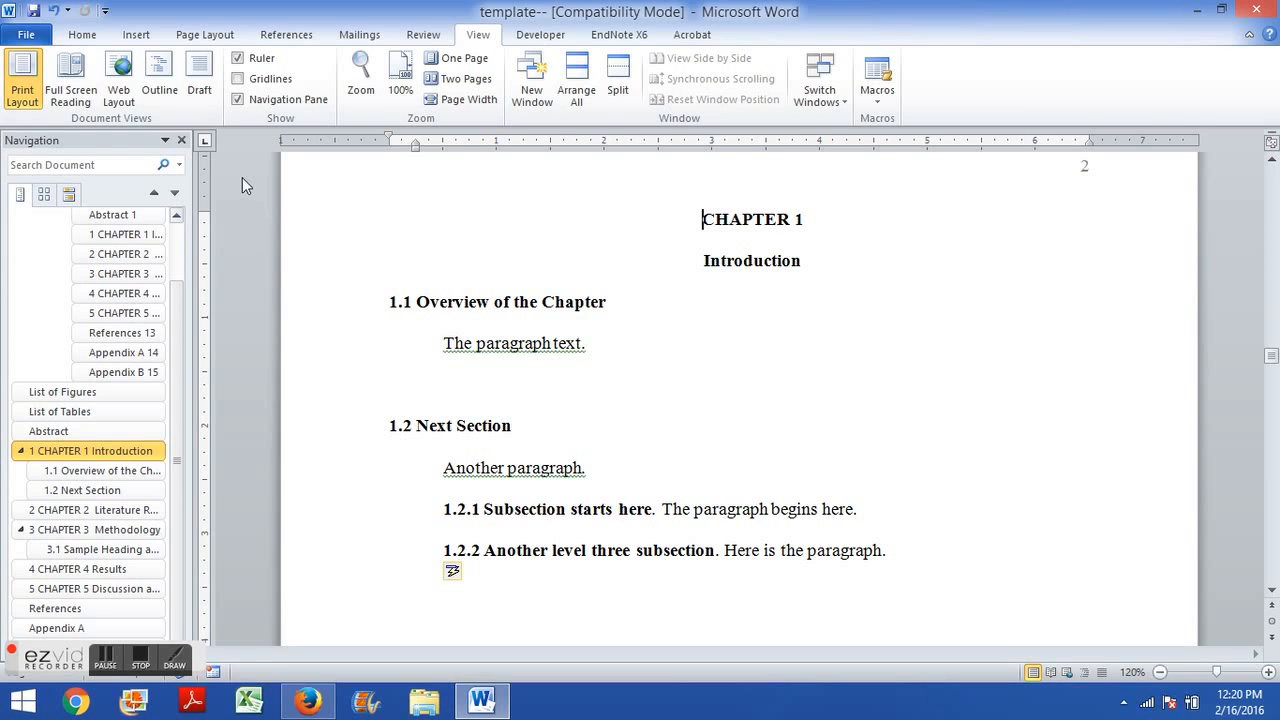
Copy the 1.1 Sample Level Two Heading and Heading Information heading and paste it twice above the Welcome paragraph.
click(82, 36)
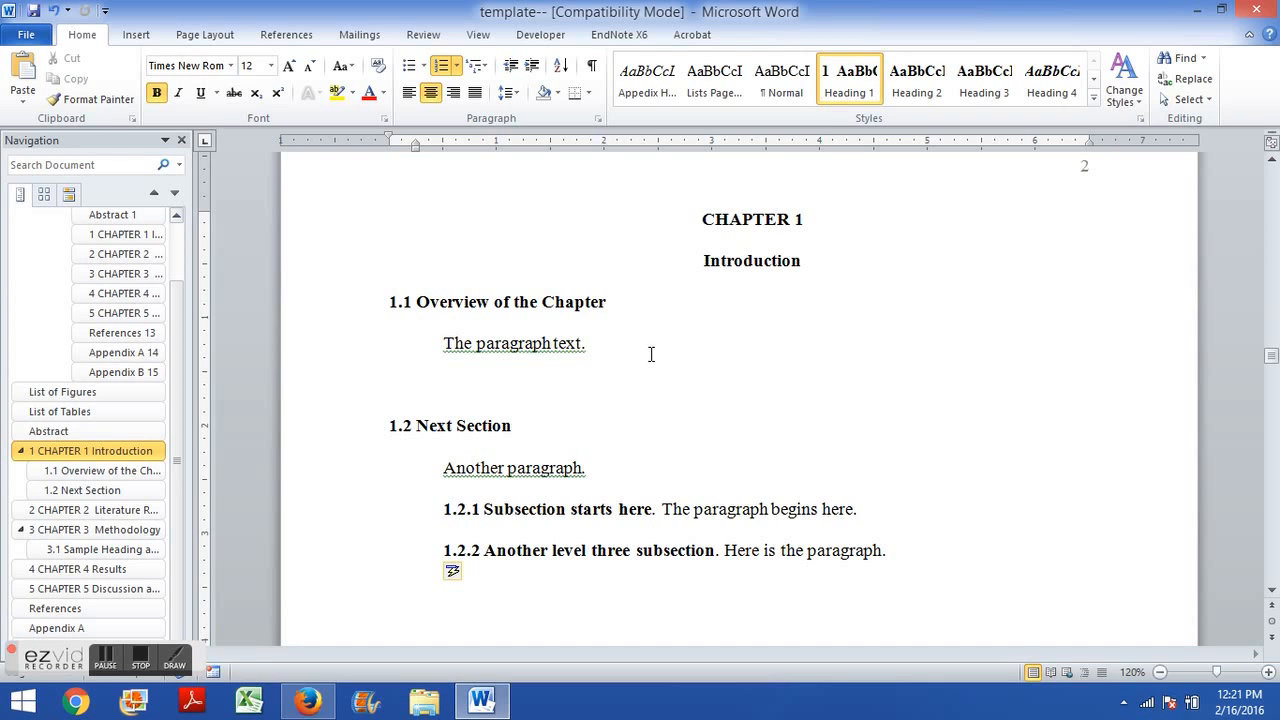
scroll(597, 360, down, 1)
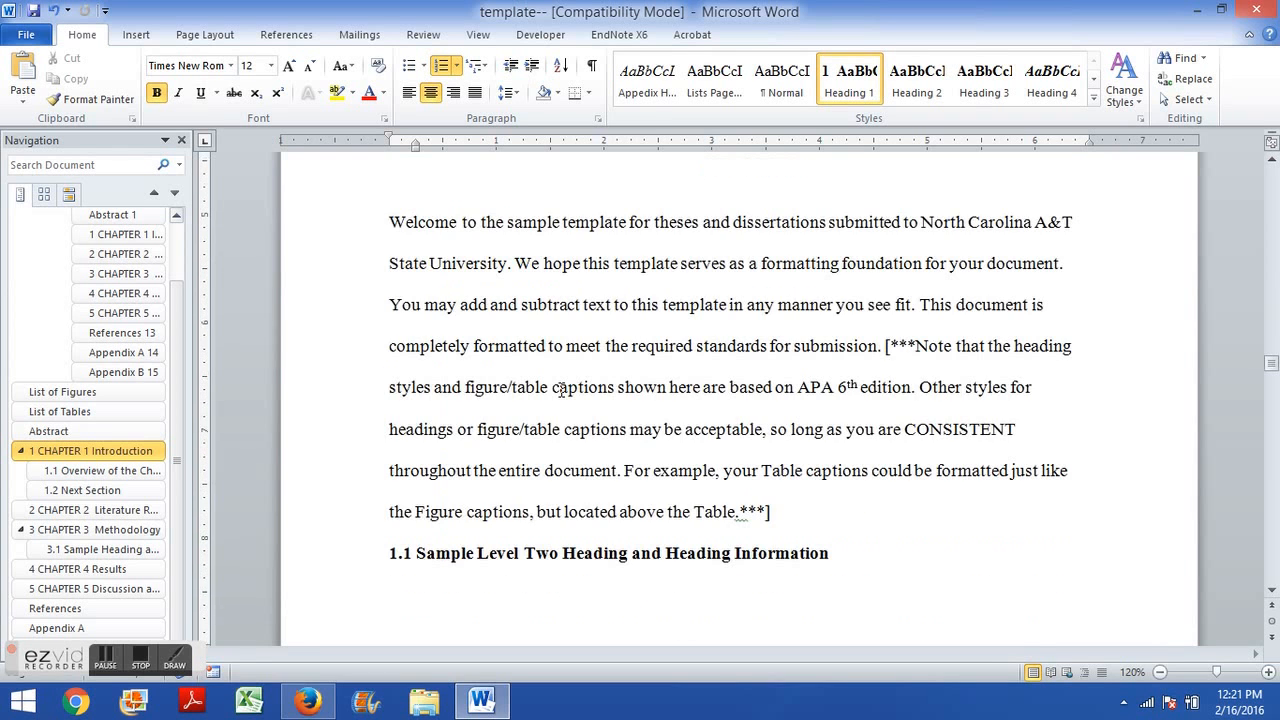
scroll(465, 375, down, 4)
drag(390, 341, 826, 335)
key(ctrl+c)
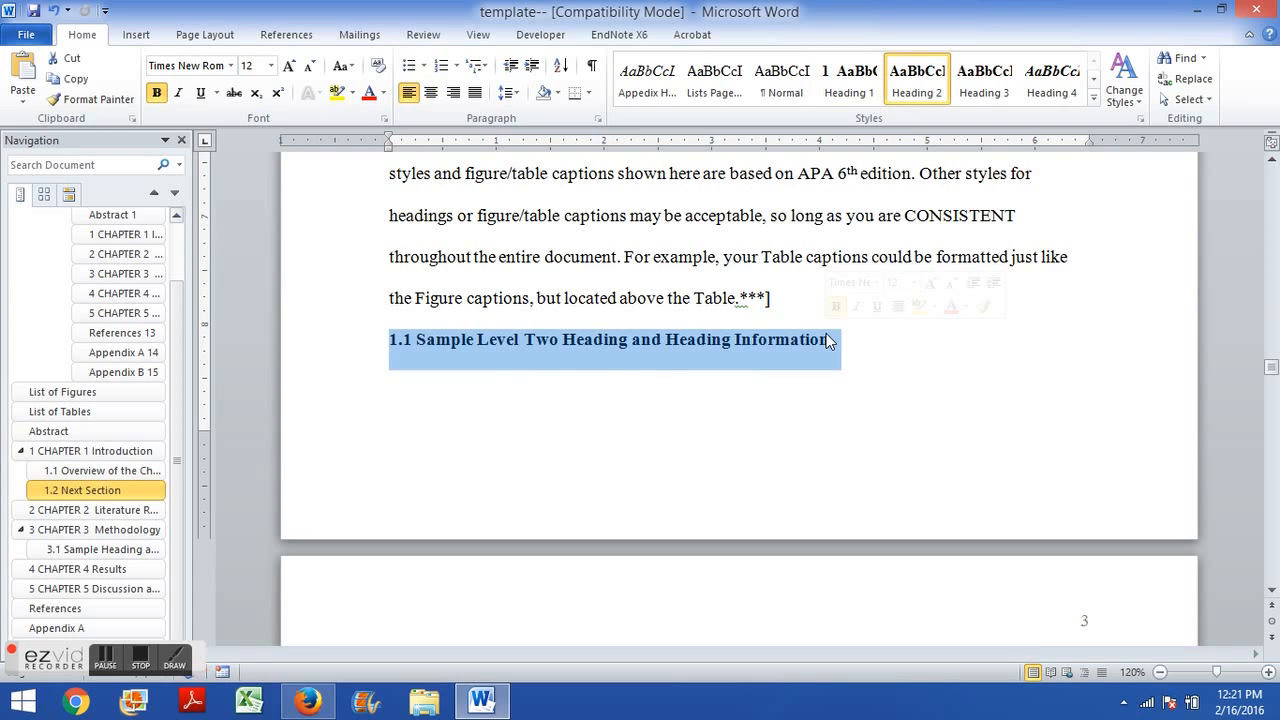
scroll(826, 340, up, 6)
click(455, 283)
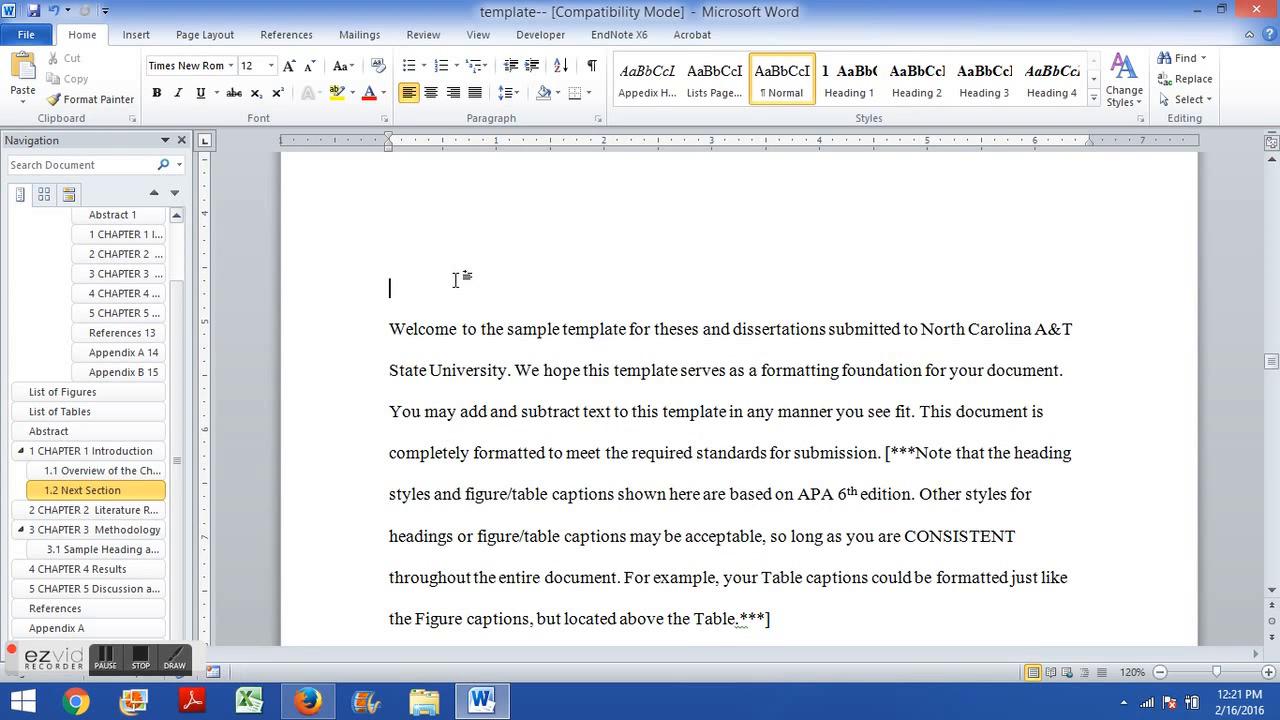
key(ctrl+v)
key(ctrl+v)
Renumber the second pasted Sample Level Two heading as 1.2.
click(404, 247)
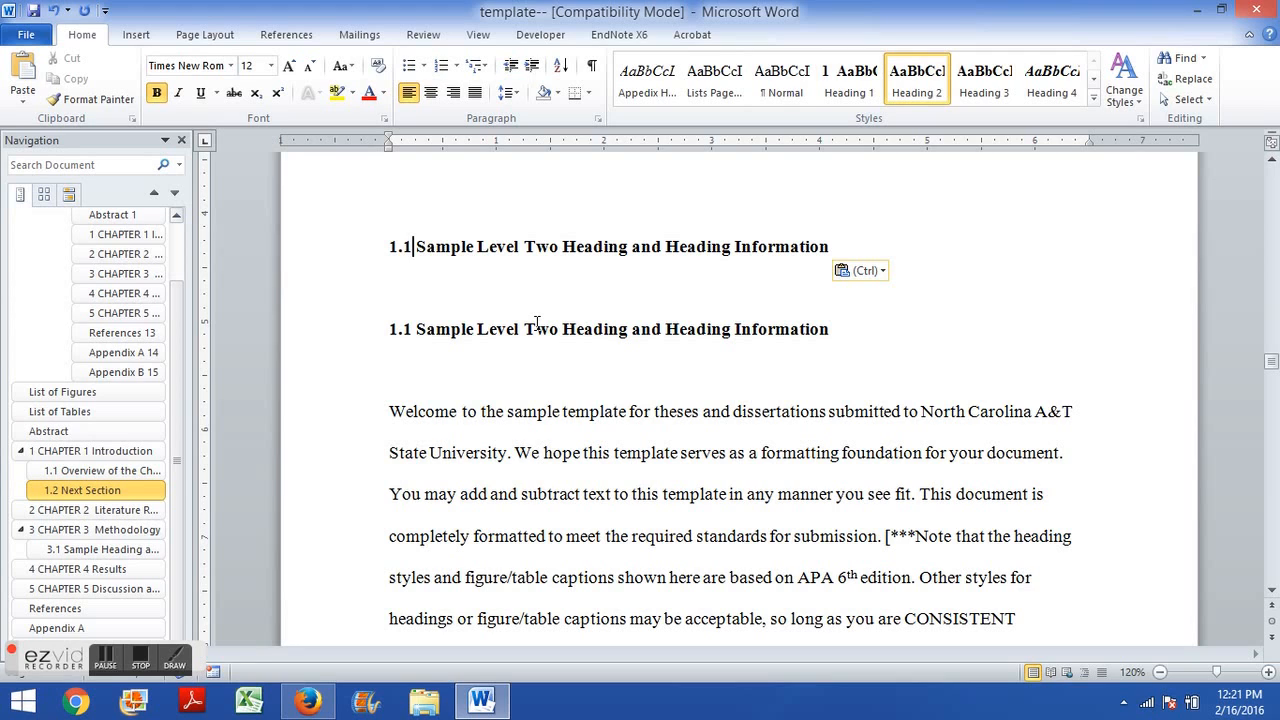
key(Down)
key(Down)
key(BackSpace)
text(2)
double_click(464, 247)
click(758, 265)
click(456, 306)
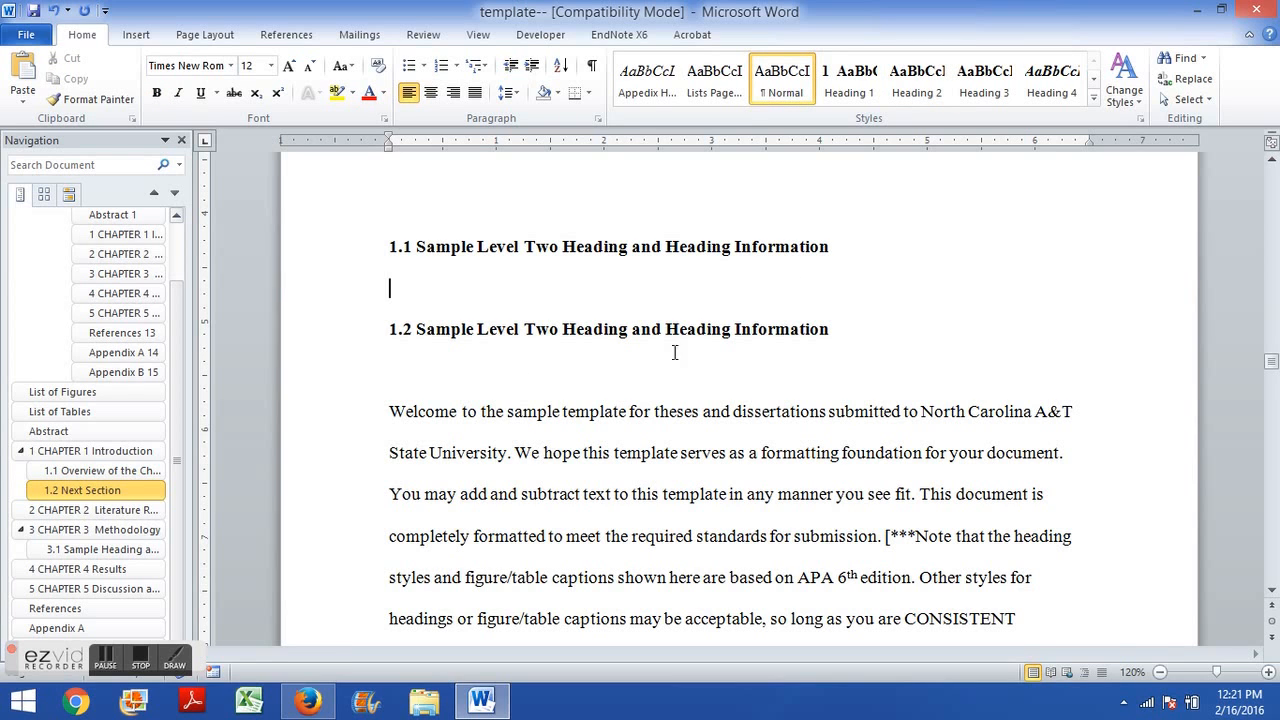
Copy the CHAPTER 5 Discussion and Future Research title lines and paste them on the blank page before References.
scroll(643, 385, up, 3)
scroll(626, 414, up, 5)
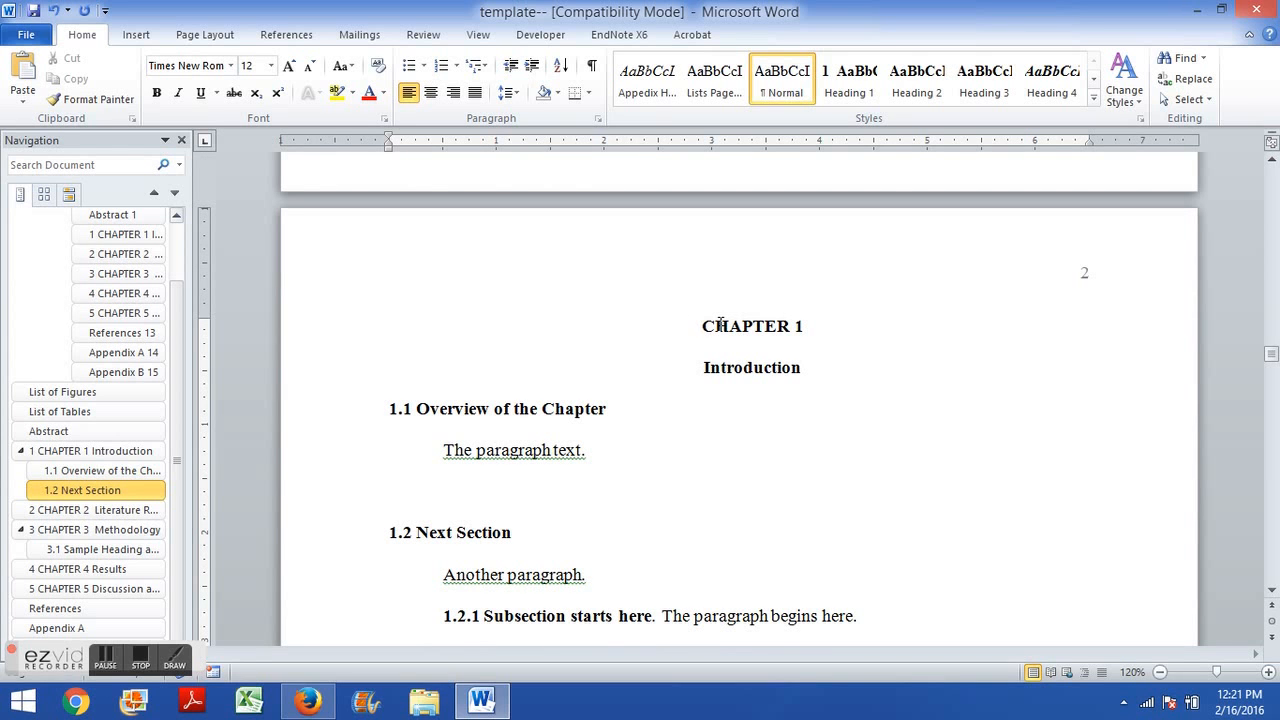
scroll(740, 397, down, 10)
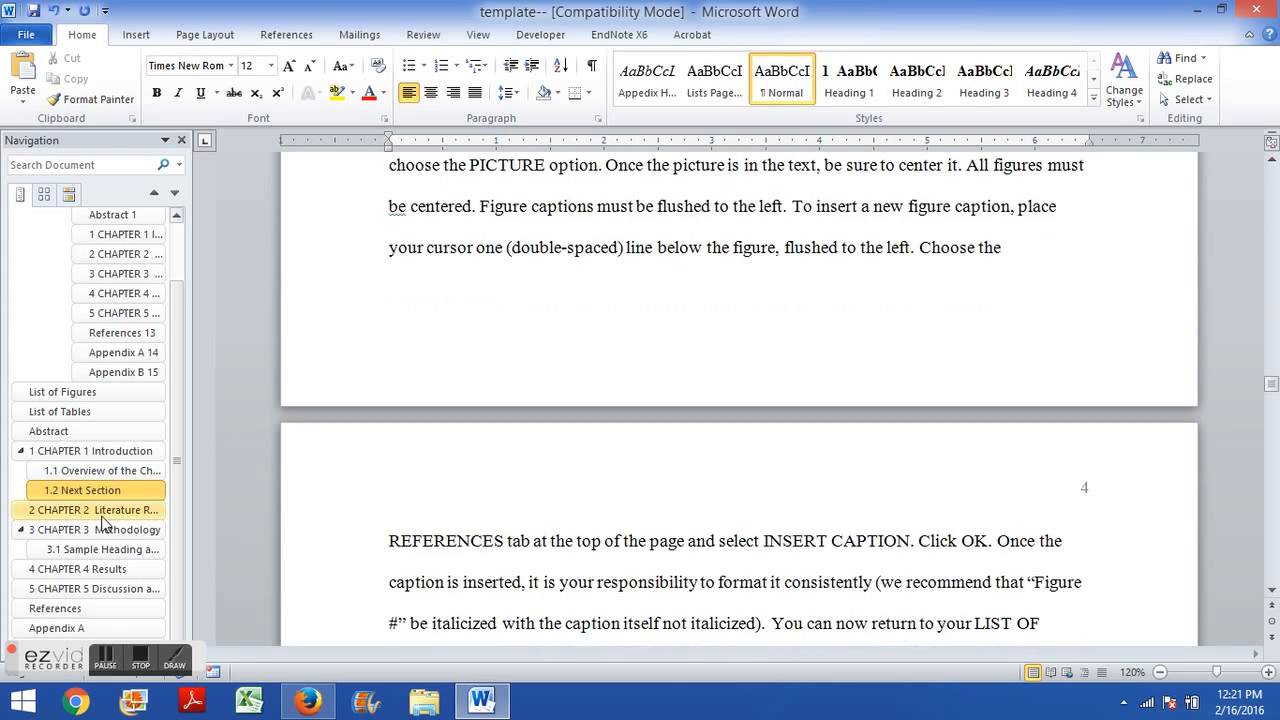
click(90, 588)
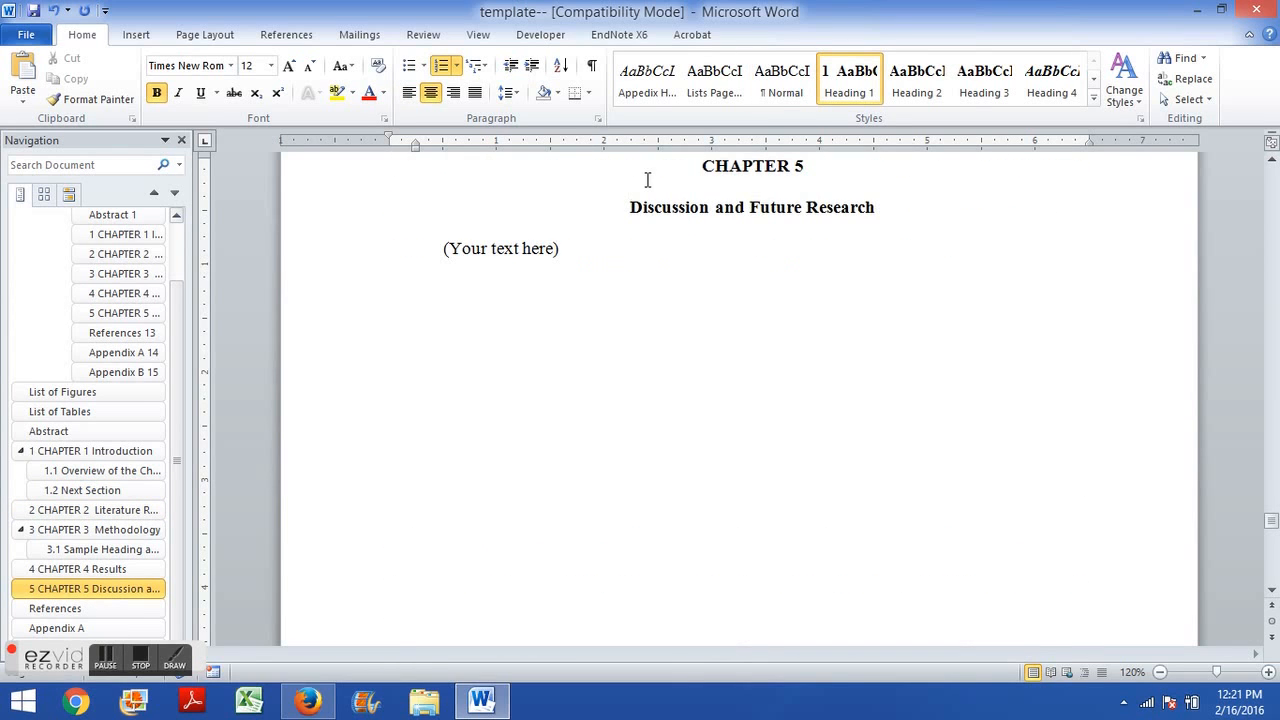
drag(701, 165, 872, 209)
key(ctrl+c)
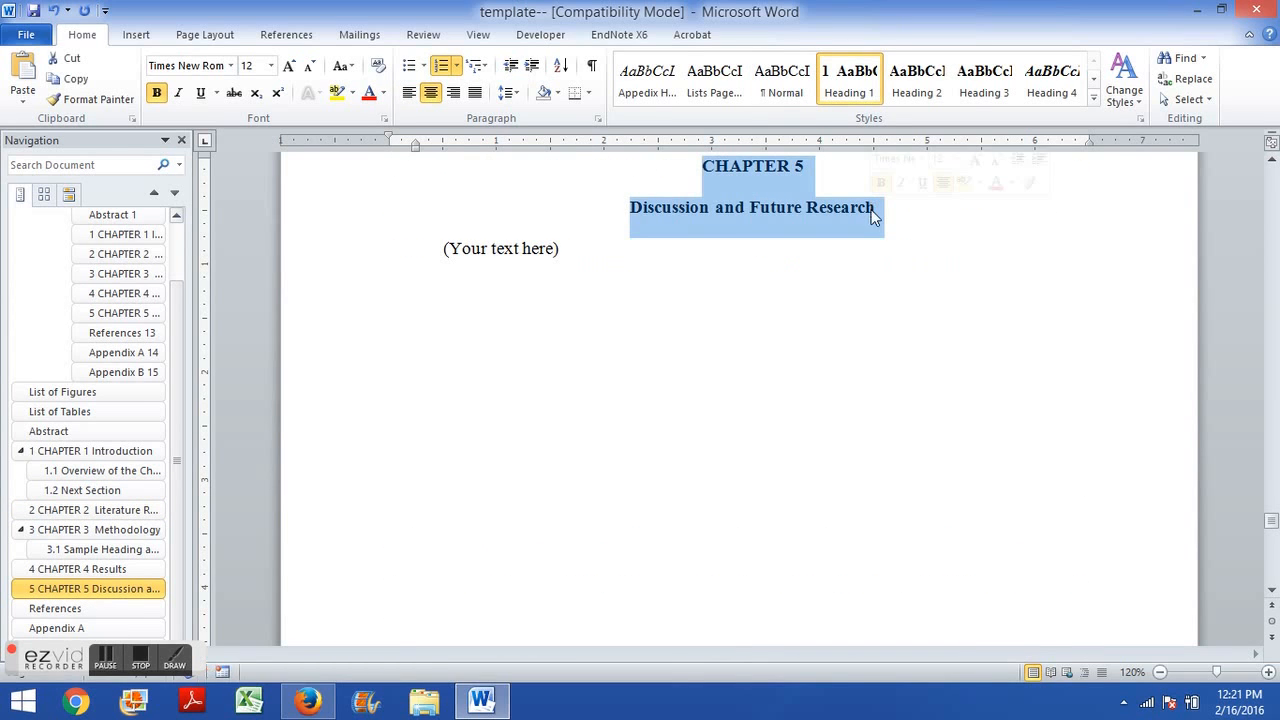
scroll(590, 281, down, 5)
scroll(590, 281, down, 3)
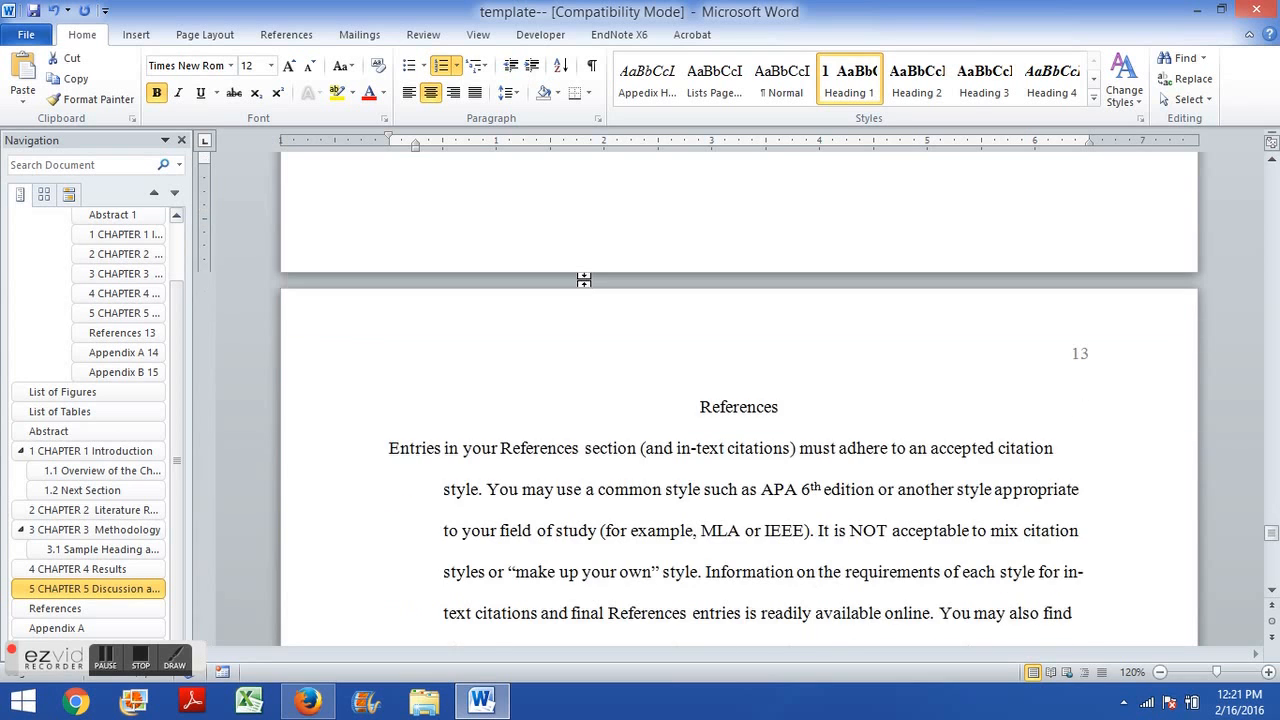
scroll(690, 395, up, 4)
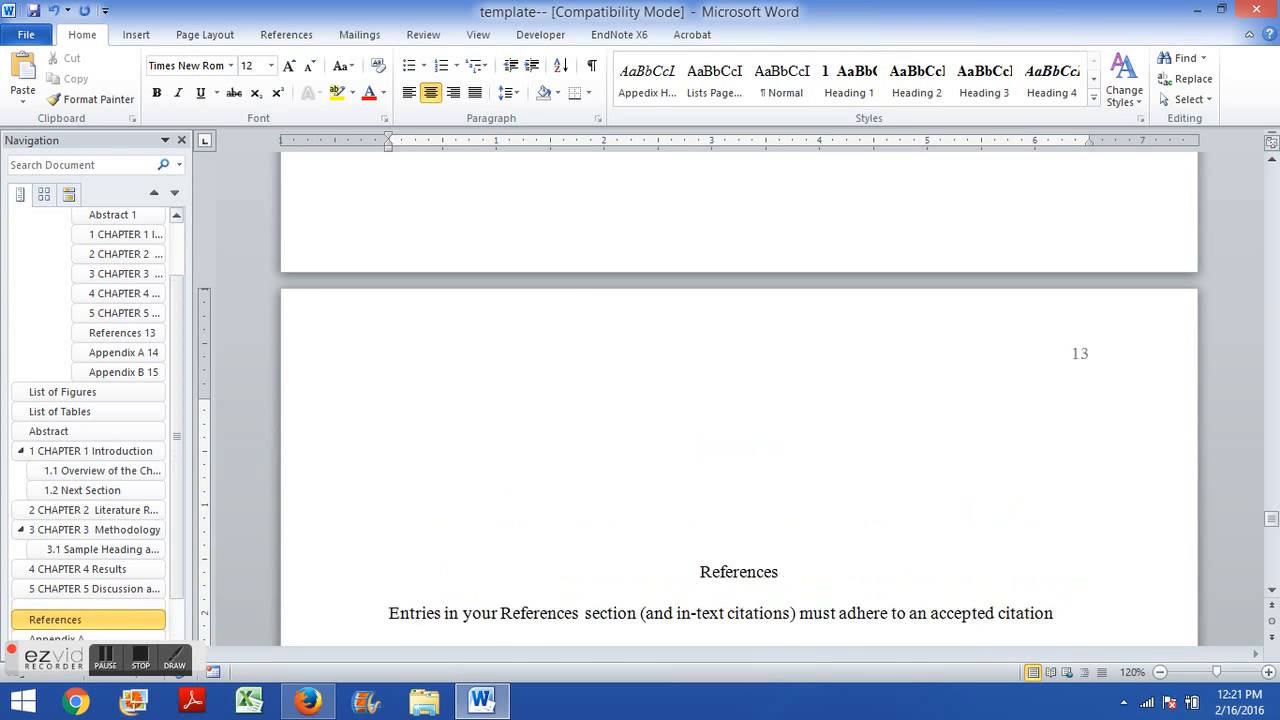
scroll(700, 405, down, 2)
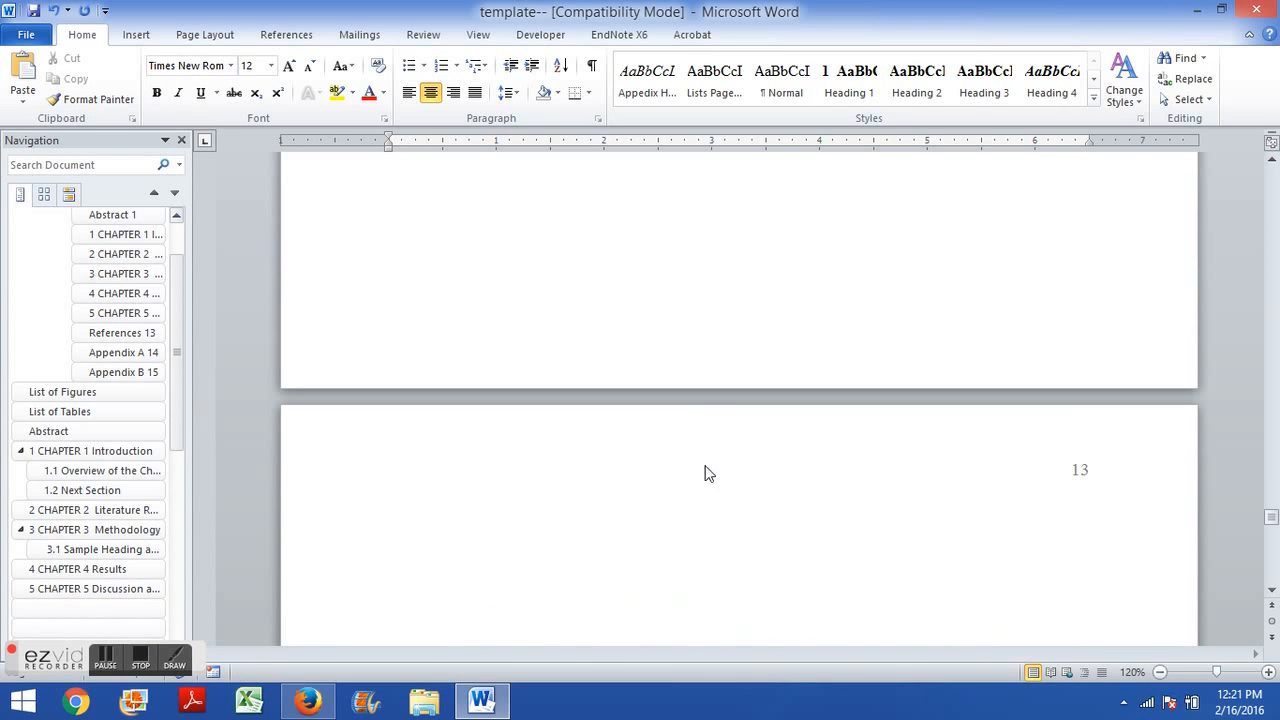
click(710, 515)
key(ctrl+v)
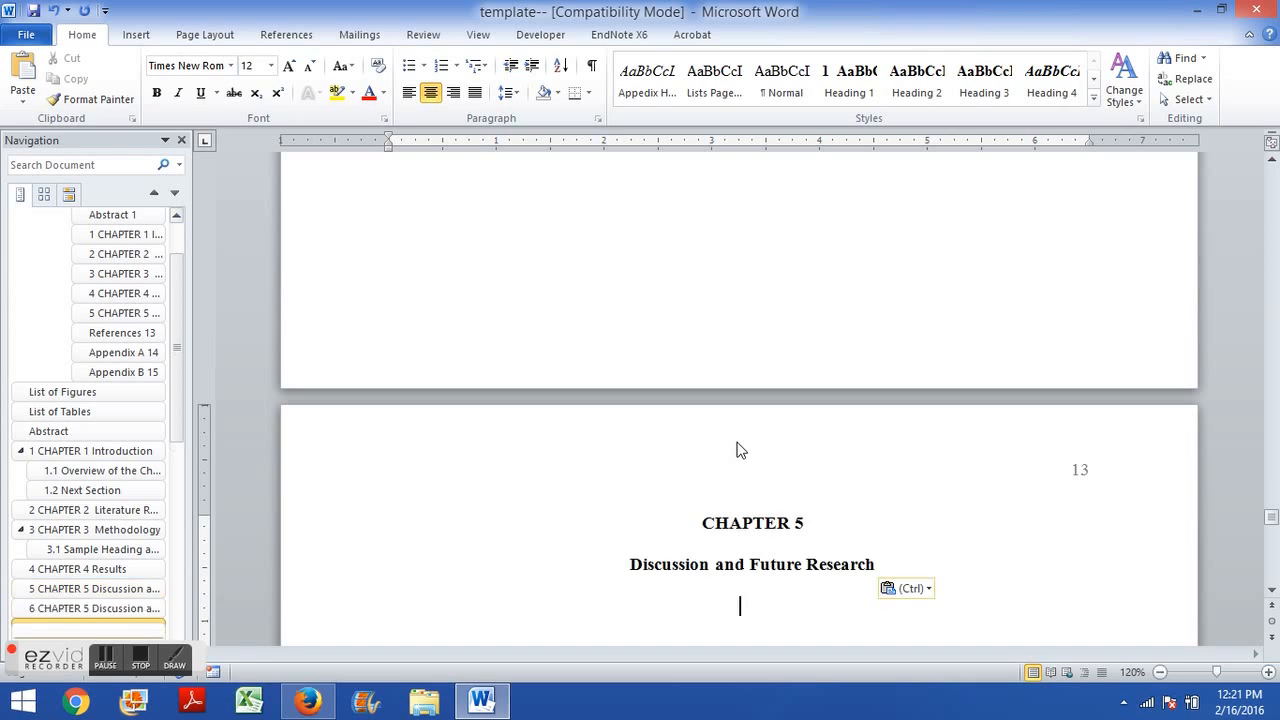
Rename the pasted chapter as CHAPTER 6 with the title Another Chapter.
click(808, 523)
key(BackSpace)
text(6)
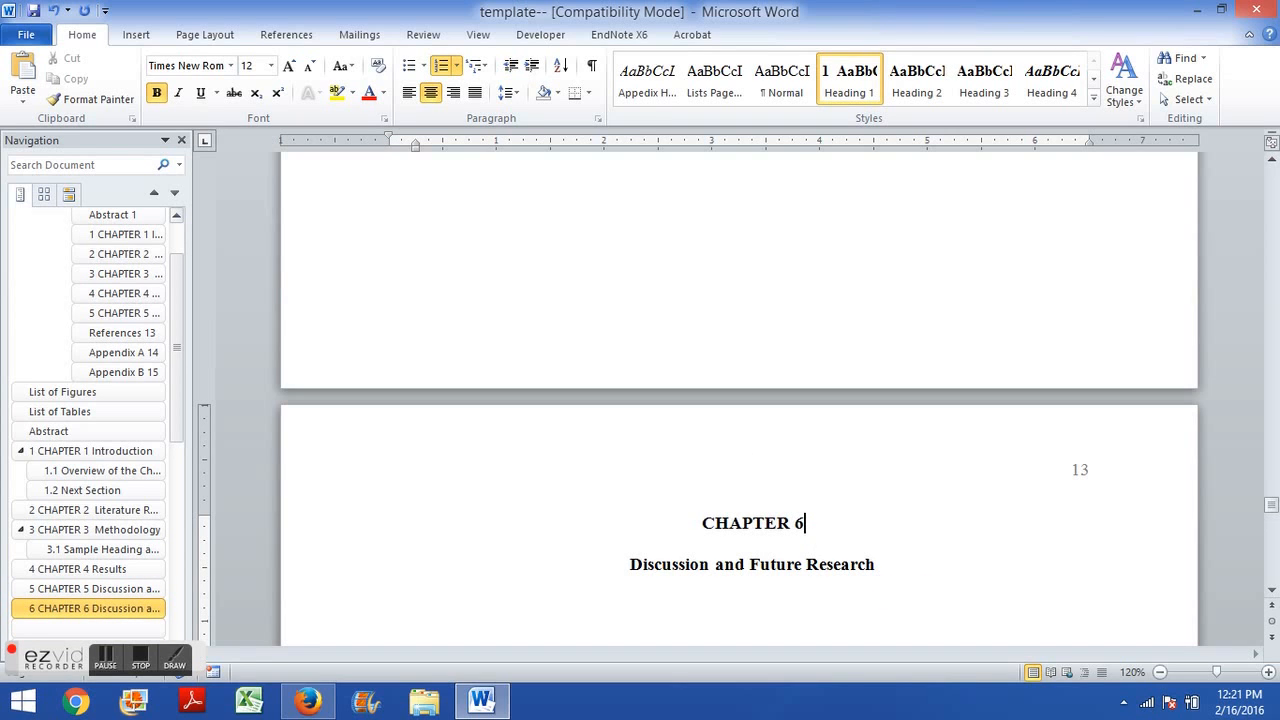
key(BackSpace)
key(BackSpace)
key(BackSpace)
key(BackSpace)
key(BackSpace)
key(BackSpace)
key(BackSpace)
key(BackSpace)
key(BackSpace)
key(BackSpace)
key(BackSpace)
key(BackSpace)
key(BackSpace)
key(BackSpace)
key(BackSpace)
key(BackSpace)
key(BackSpace)
key(BackSpace)
key(BackSpace)
key(BackSpace)
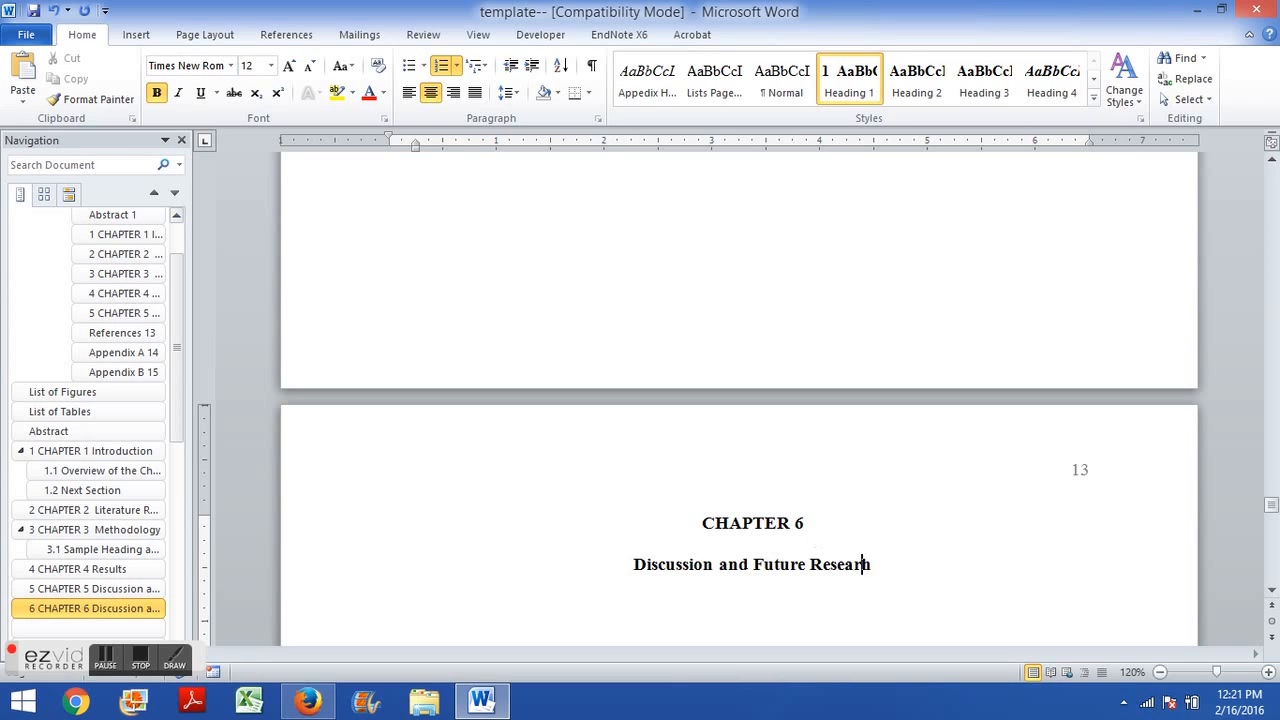
key(BackSpace)
key(BackSpace)
key(BackSpace)
key(BackSpace)
text(Another Chapter)
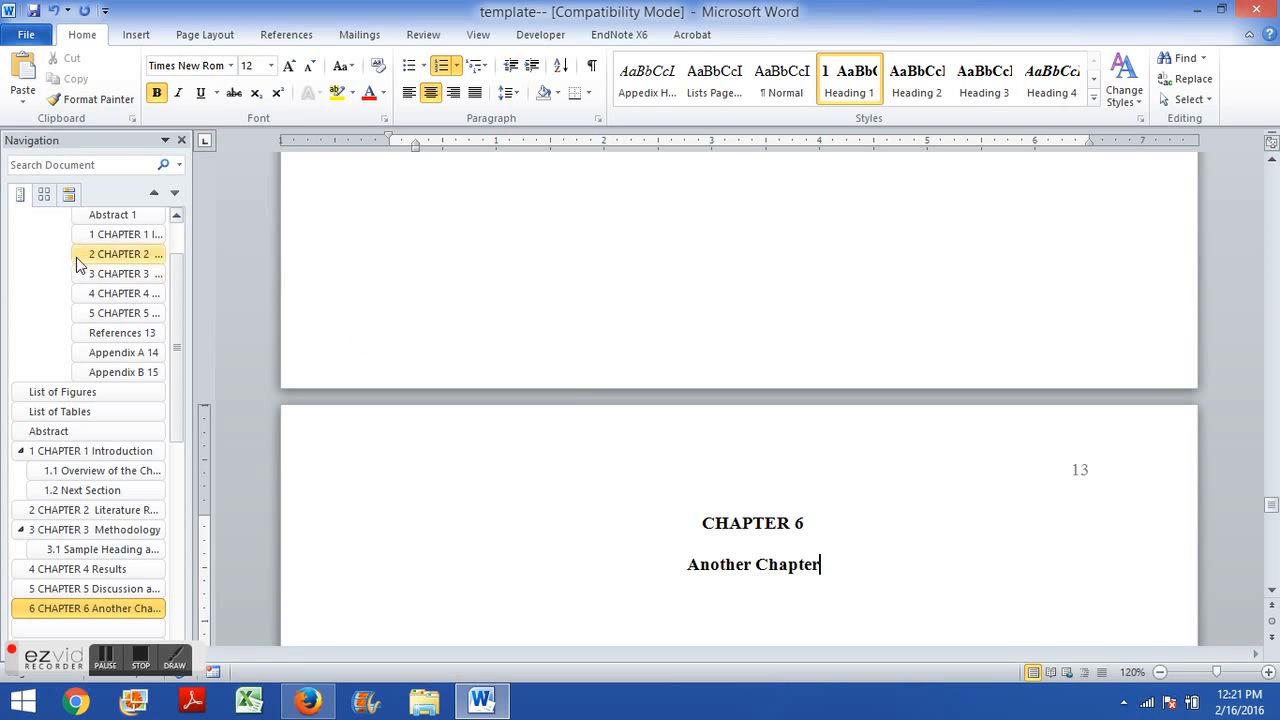
Update the entire table of contents field so it includes the new headings and chapter.
scroll(86, 263, up, 2)
click(118, 266)
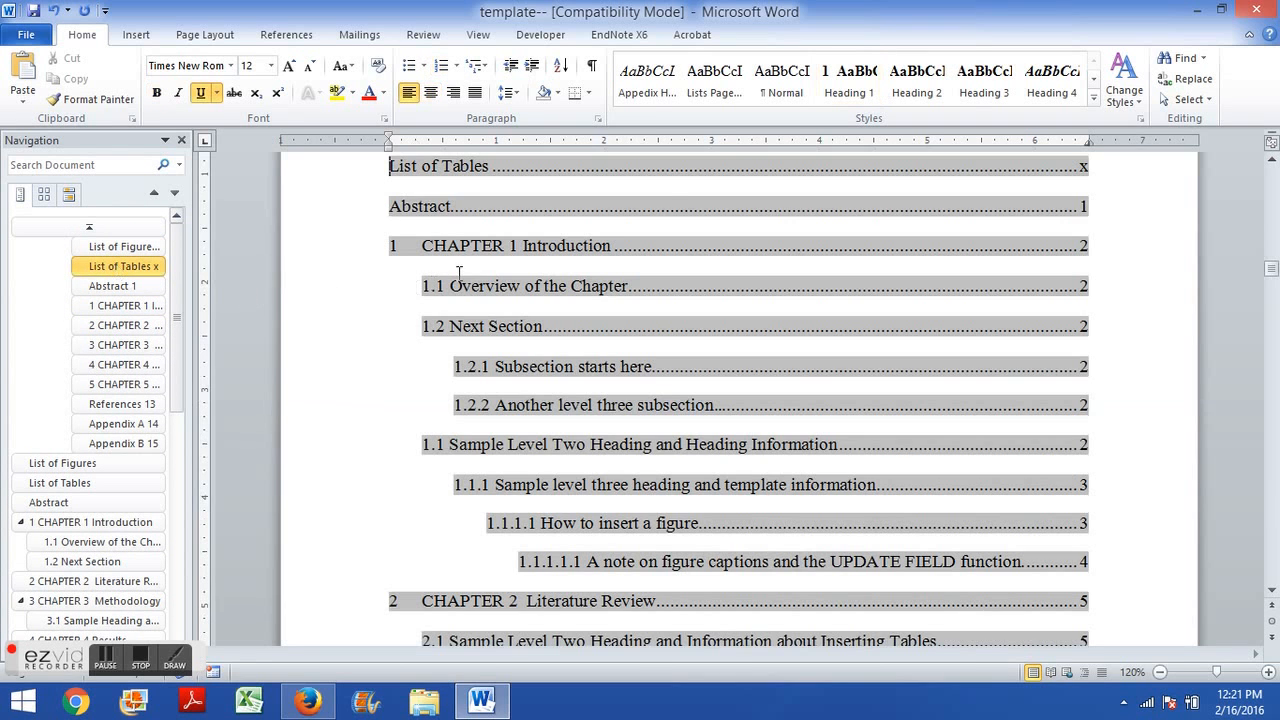
right_click(497, 247)
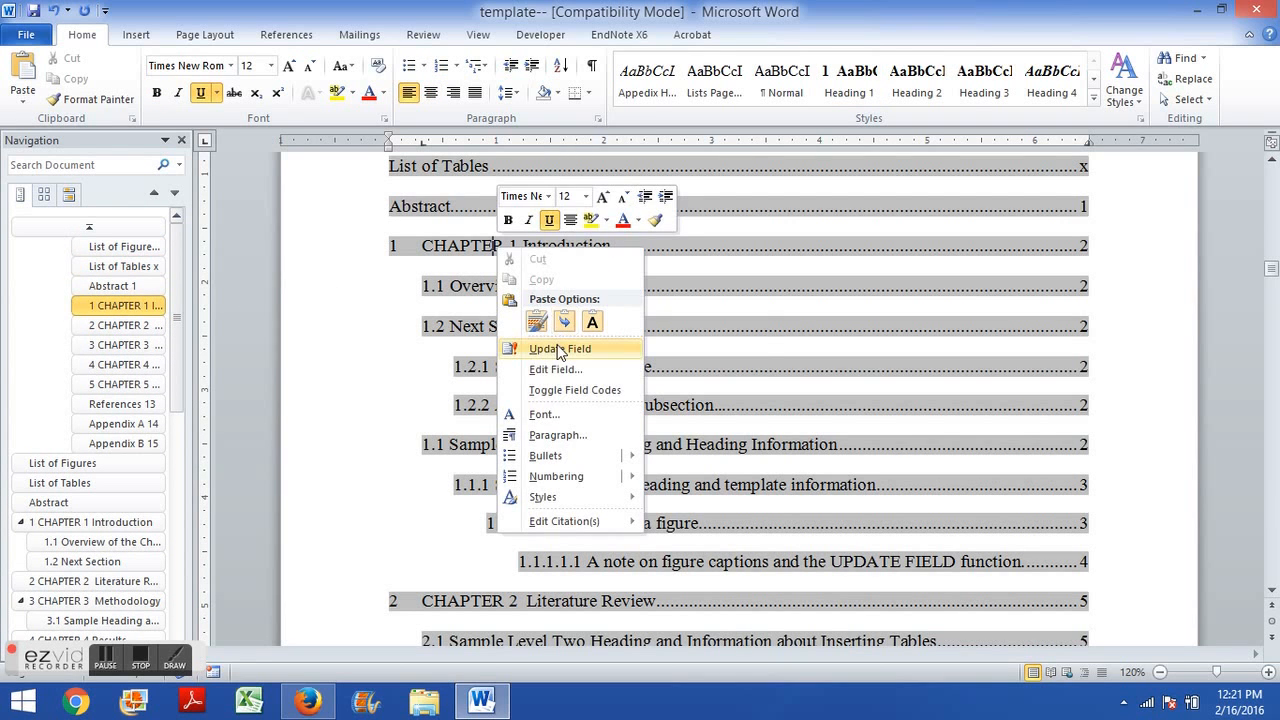
click(556, 349)
click(577, 350)
click(647, 376)
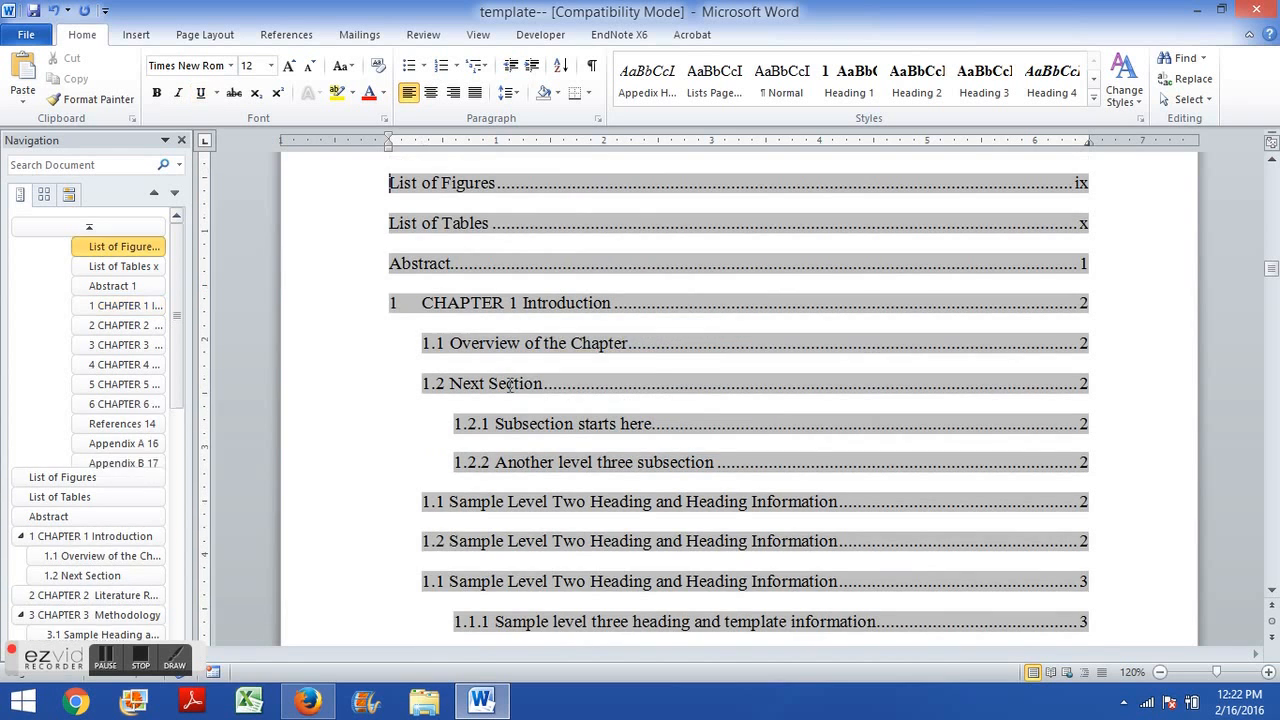
scroll(466, 350, down, 20)
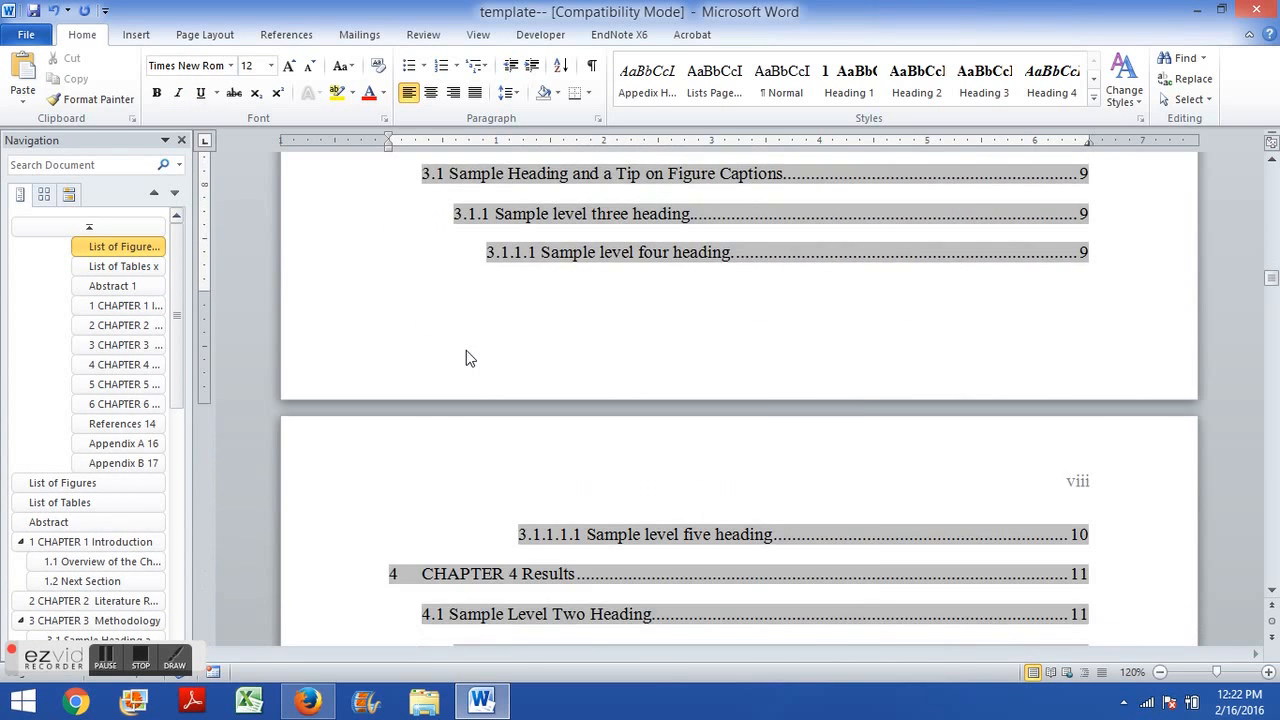